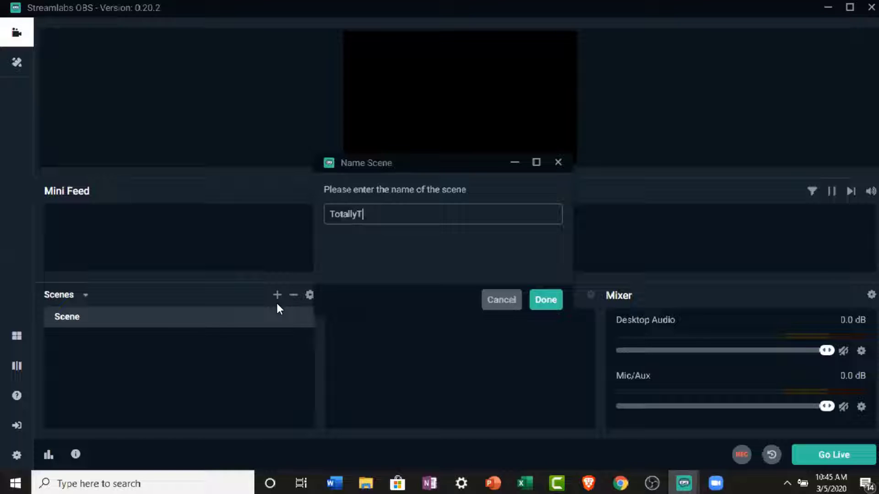
# Name the new scene Hello DLive and create it
pyautogui.write('Hello')
pyautogui.press('BackSpace')
pyautogui.press('BackSpace')
pyautogui.press('BackSpace')
pyautogui.press('BackSpace')
pyautogui.press('BackSpace')
pyautogui.press('BackSpace')
pyautogui.press('BackSpace')
pyautogui.press('BackSpace')
pyautogui.press('BackSpace')
pyautogui.press('BackSpace')
pyautogui.press('BackSpace')
pyautogui.press('BackSpace')
pyautogui.press('BackSpace')
pyautogui.press('BackSpace')
pyautogui.write('Hello')
pyautogui.write('DLive')
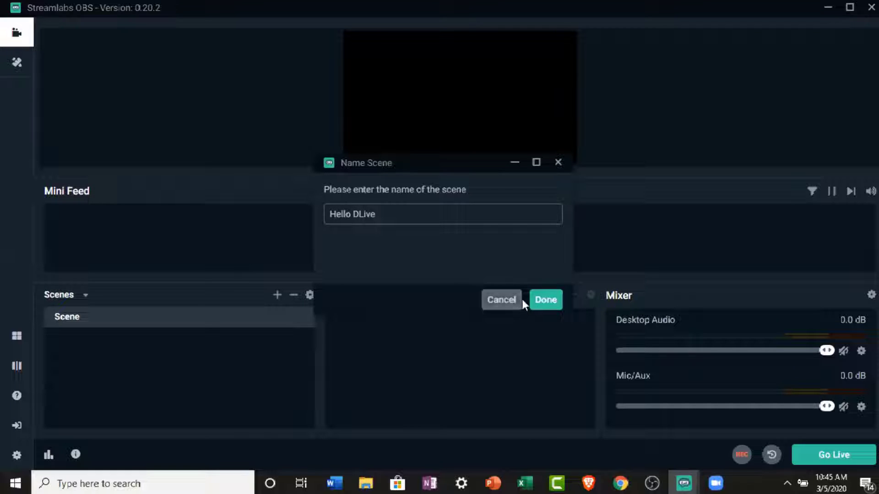
pyautogui.click(546, 302)
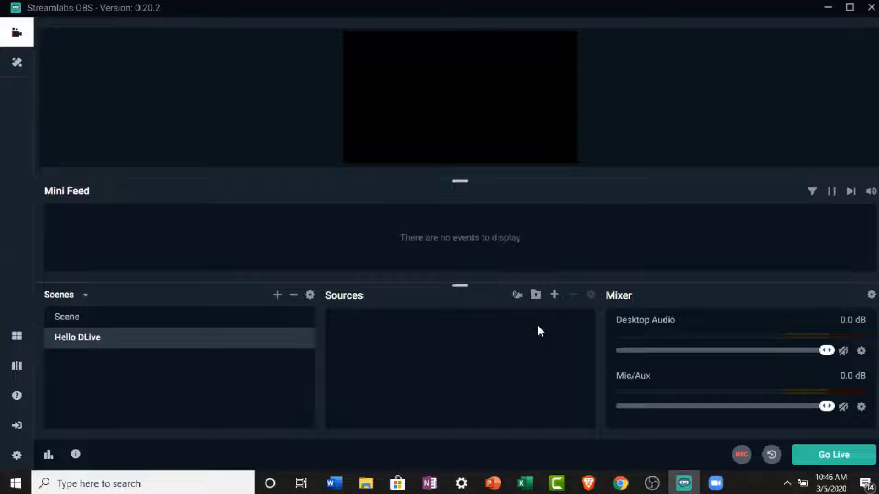
# Add an Image source named Sunset to the Hello DLive scene, using the file Sunset orange red.jpg
pyautogui.moveTo(361, 300)
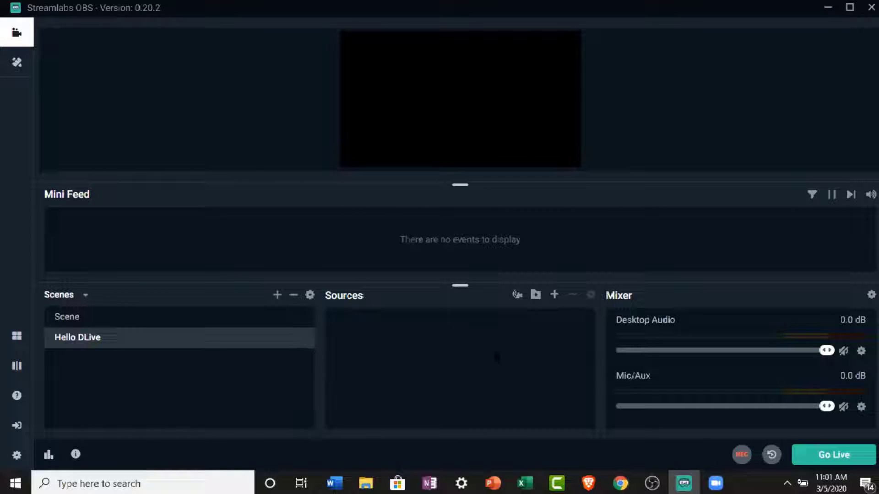
pyautogui.click(554, 295)
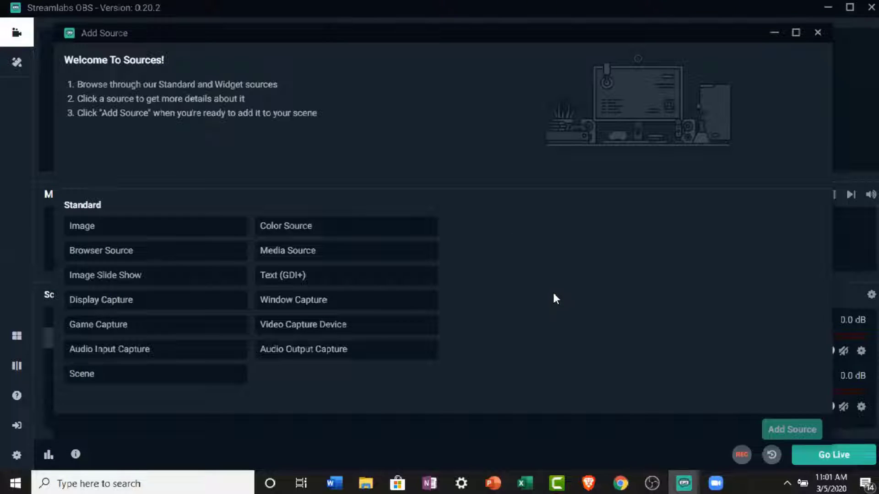
pyautogui.click(174, 232)
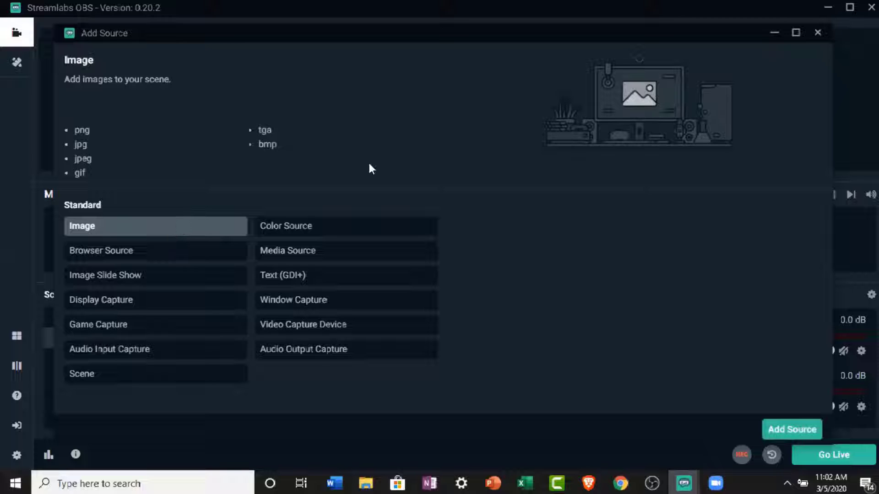
pyautogui.click(775, 430)
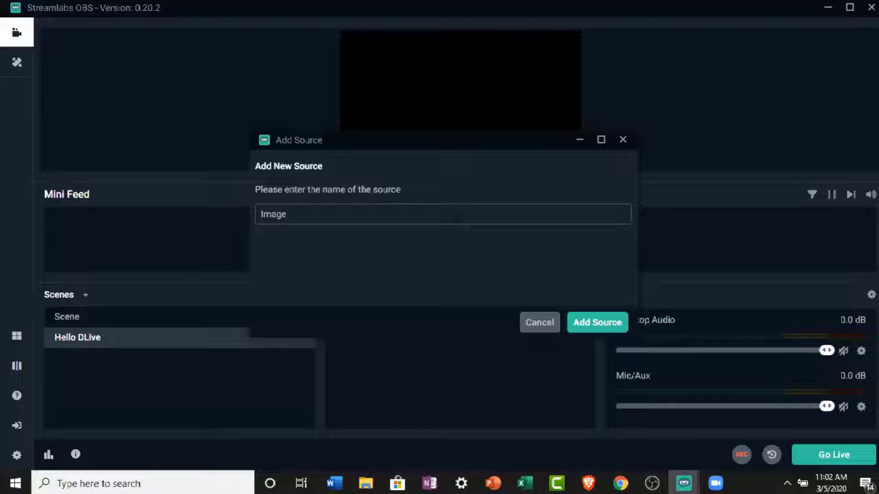
pyautogui.press('BackSpace')
pyautogui.press('BackSpace')
pyautogui.press('BackSpace')
pyautogui.press('BackSpace')
pyautogui.press('BackSpace')
pyautogui.write('SU')
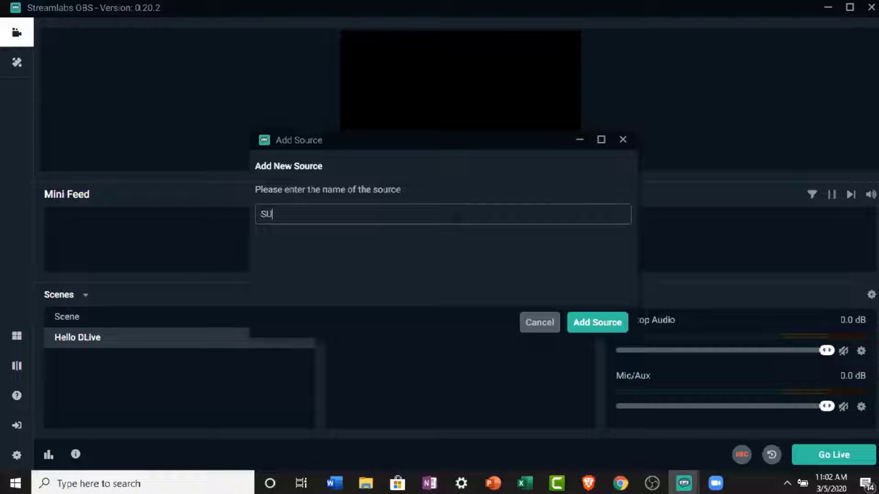
pyautogui.write('n')
pyautogui.press('BackSpace')
pyautogui.press('BackSpace')
pyautogui.write('unset')
pyautogui.click(593, 323)
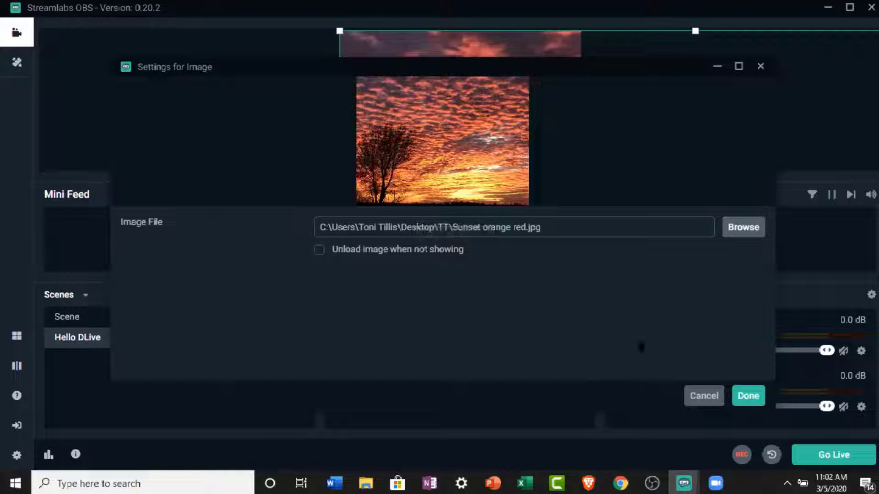
pyautogui.click(746, 396)
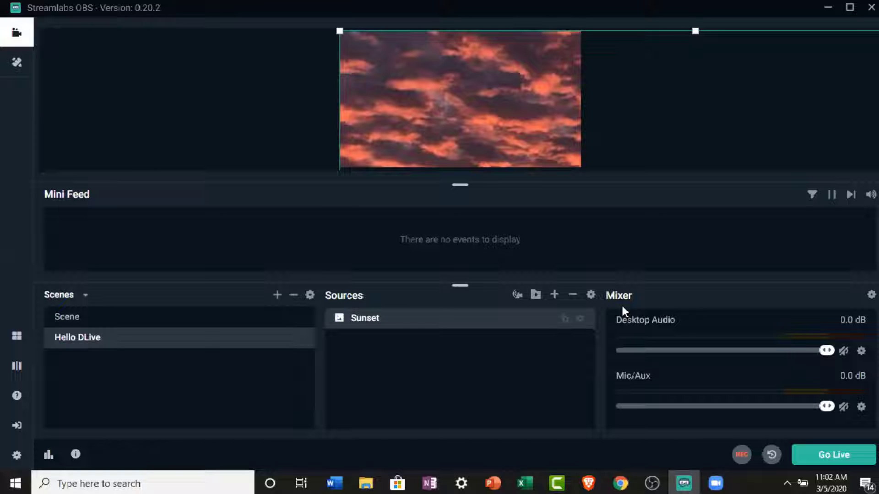
# Stretch the Sunset image to the screen and adjust its lower-right corner to fill the canvas
pyautogui.rightClick(428, 331)
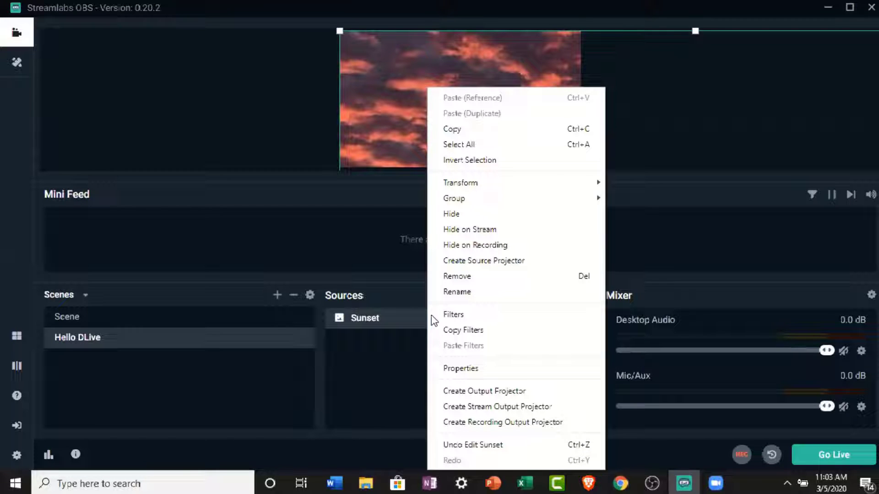
pyautogui.moveTo(513, 183)
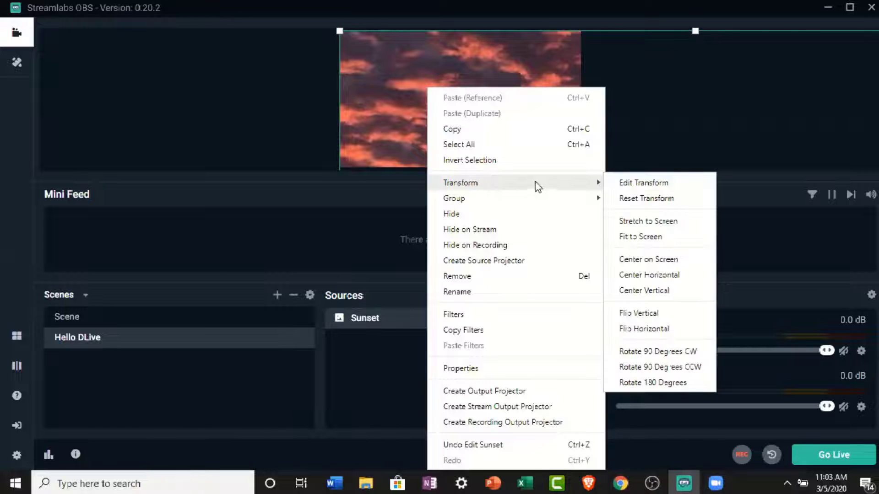
pyautogui.click(626, 222)
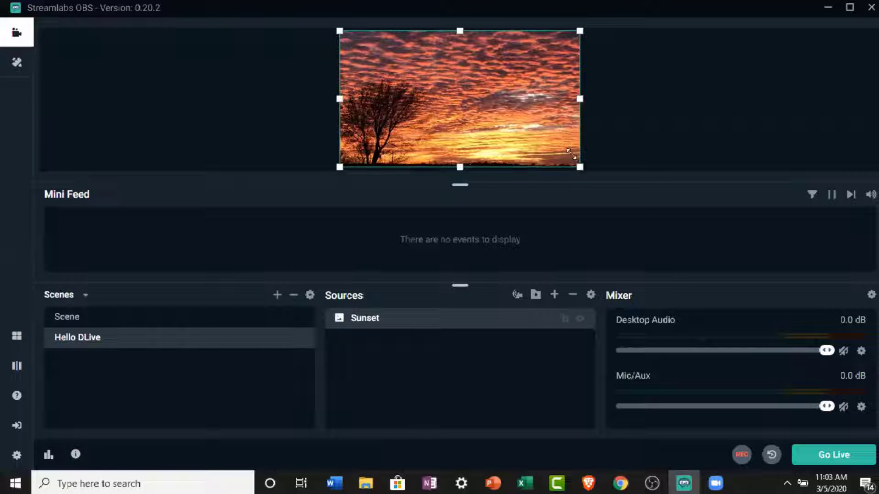
pyautogui.moveTo(581, 167)
pyautogui.mouseDown()
pyautogui.moveTo(560, 156)
pyautogui.moveTo(581, 161)
pyautogui.mouseUp()
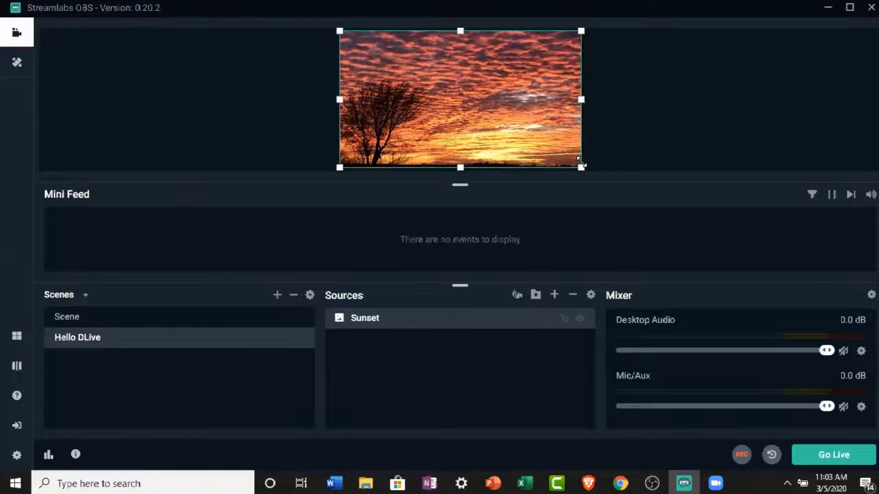
# Add a Video Capture Device source named Video Camera to the Hello DLive scene
pyautogui.click(554, 295)
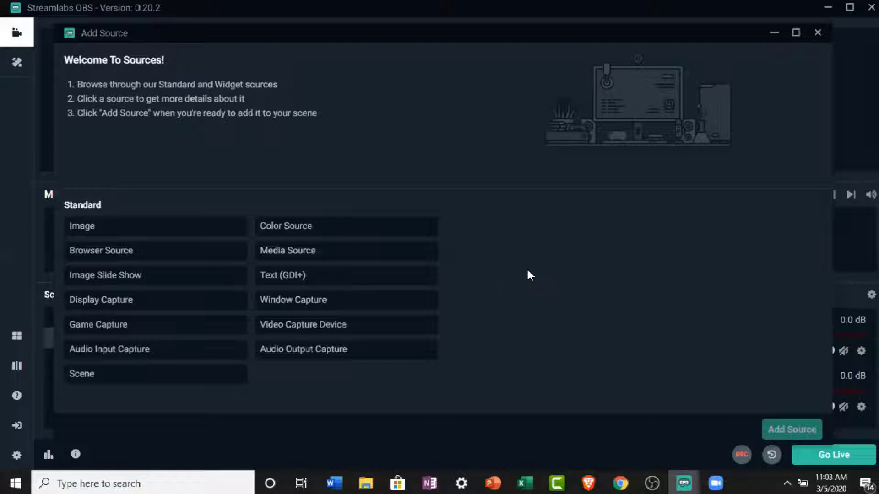
pyautogui.click(414, 335)
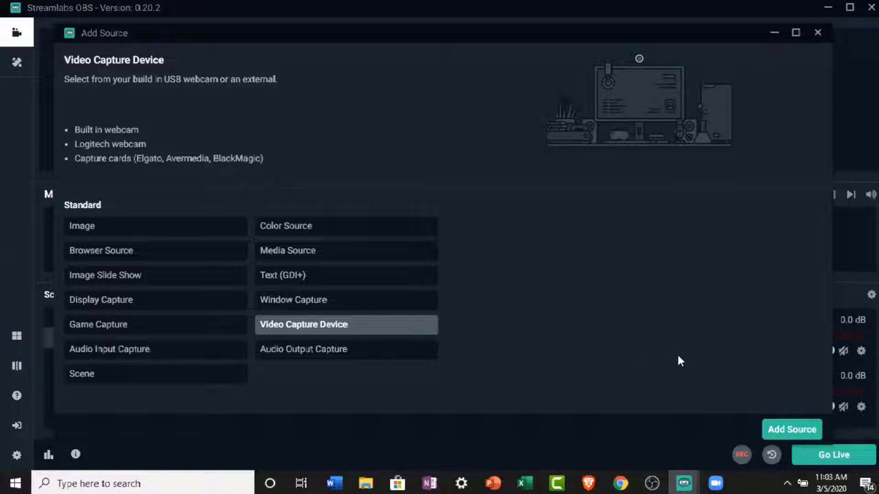
pyautogui.click(783, 431)
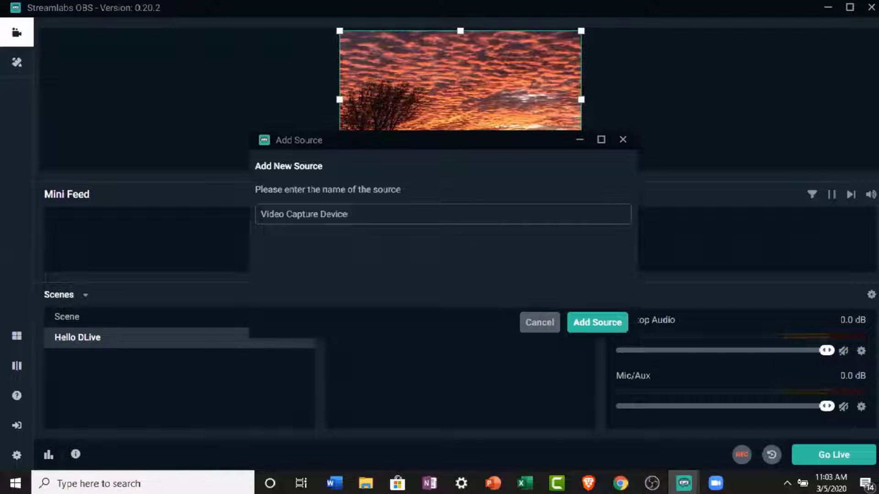
pyautogui.press('BackSpace')
pyautogui.press('BackSpace')
pyautogui.press('BackSpace')
pyautogui.press('BackSpace')
pyautogui.press('BackSpace')
pyautogui.press('BackSpace')
pyautogui.press('BackSpace')
pyautogui.press('BackSpace')
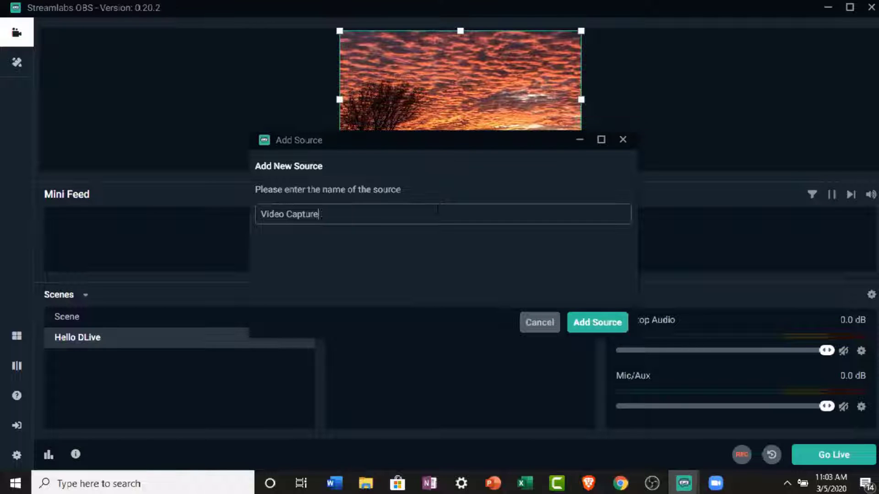
pyautogui.press('BackSpace')
pyautogui.press('BackSpace')
pyautogui.press('BackSpace')
pyautogui.press('BackSpace')
pyautogui.write('mera')
pyautogui.click(592, 326)
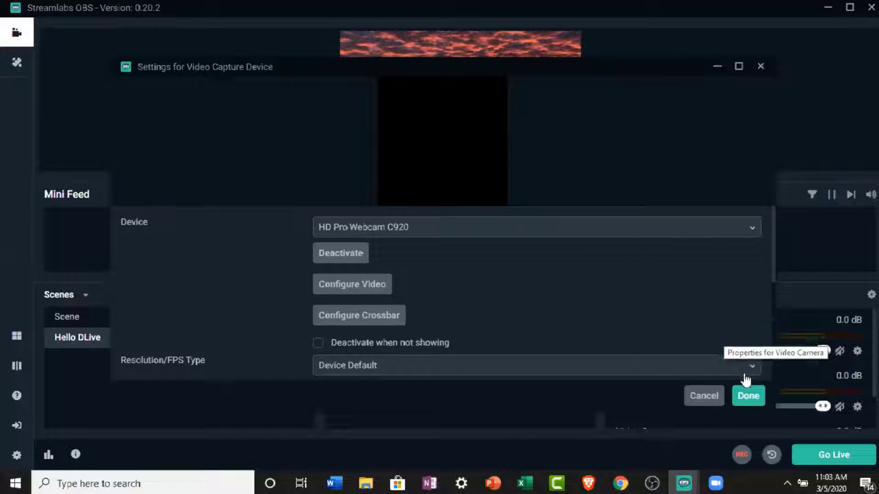
# Choose HD Pro Webcam C920 as the Video Camera source's device and accept the settings
pyautogui.click(696, 232)
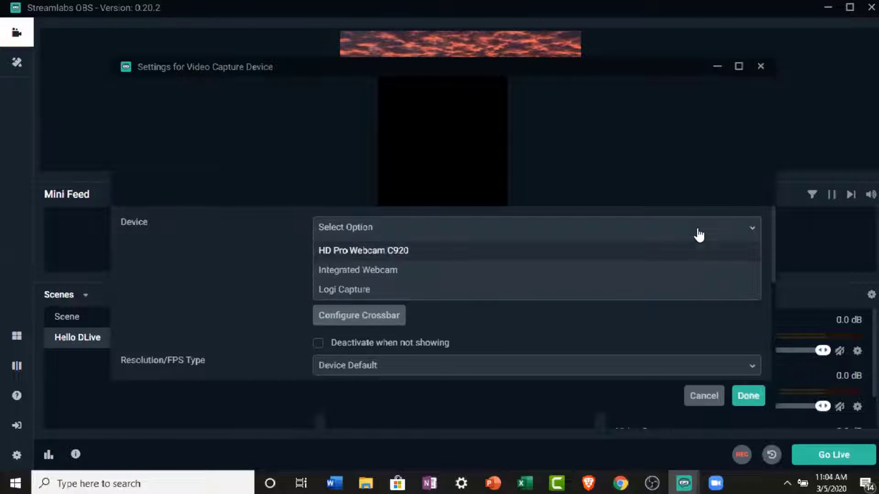
pyautogui.click(690, 259)
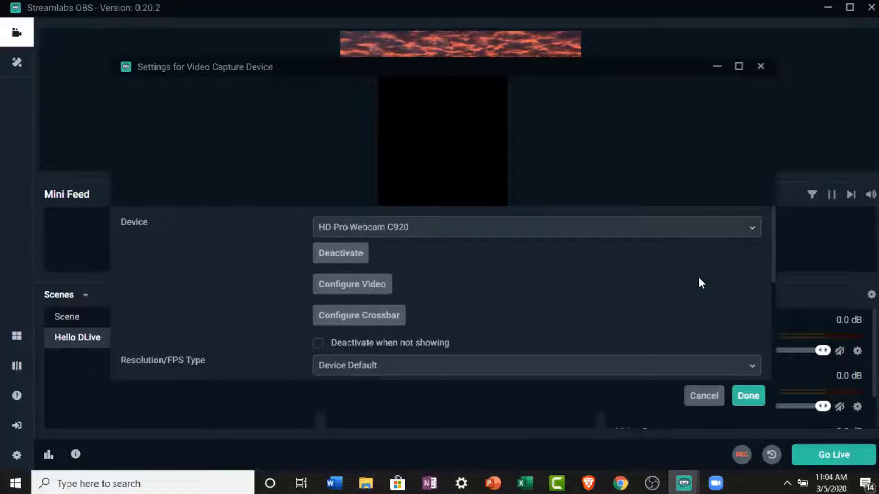
pyautogui.click(747, 396)
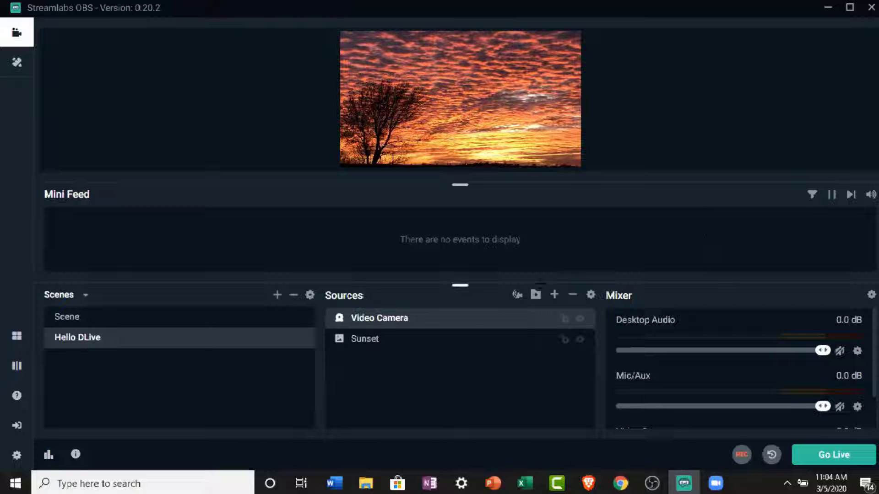
# Add a Chroma Key filter to the Video Camera source, using Chroma Key as its name
pyautogui.rightClick(470, 320)
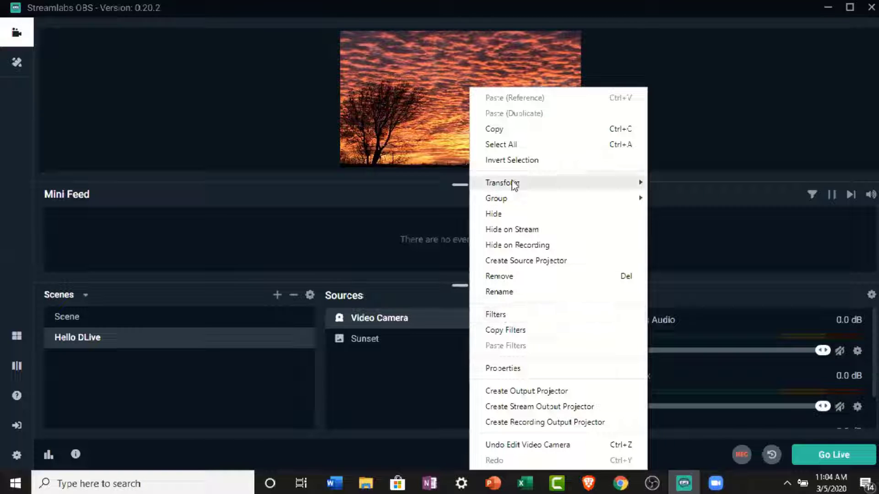
pyautogui.click(506, 320)
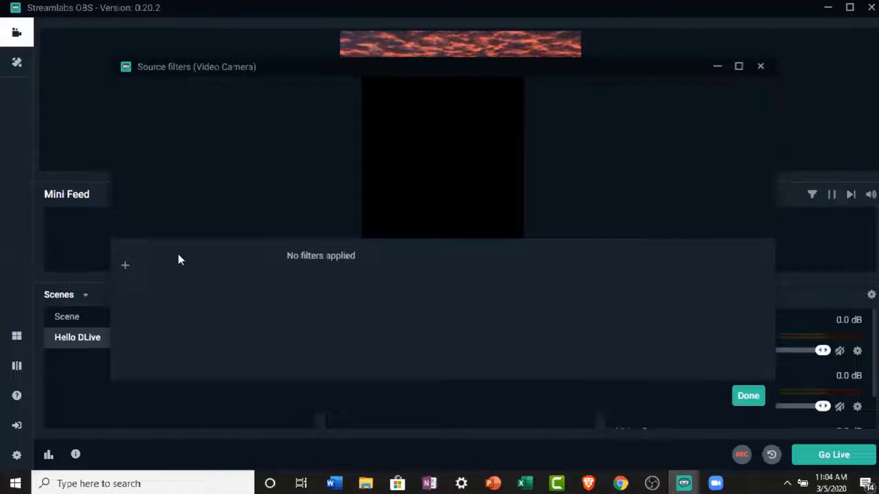
pyautogui.click(125, 266)
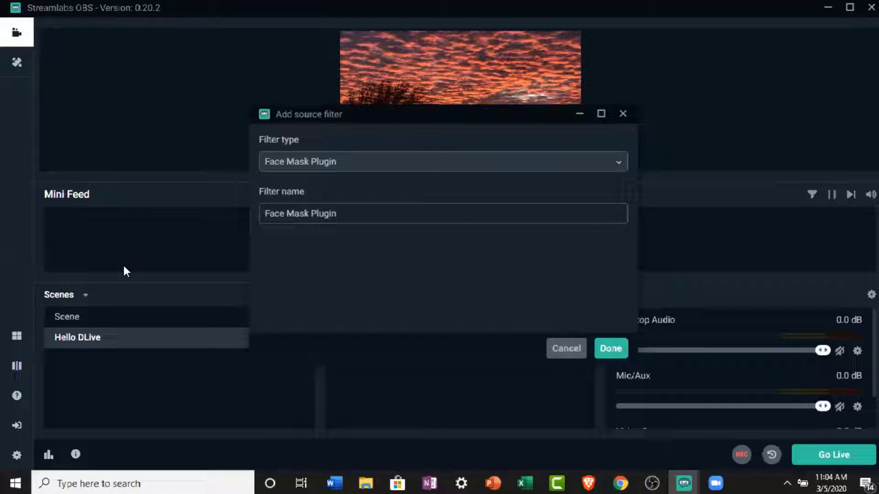
pyautogui.click(330, 213)
pyautogui.click(358, 175)
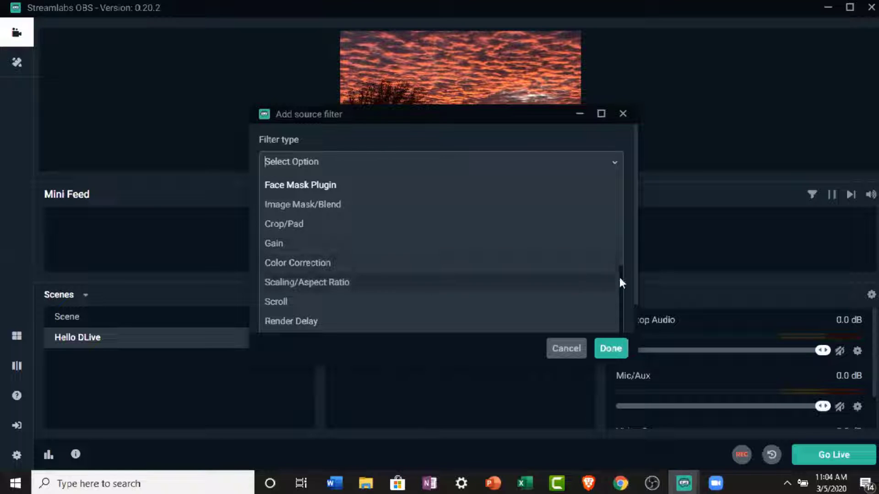
pyautogui.scroll(5, 620, 284)
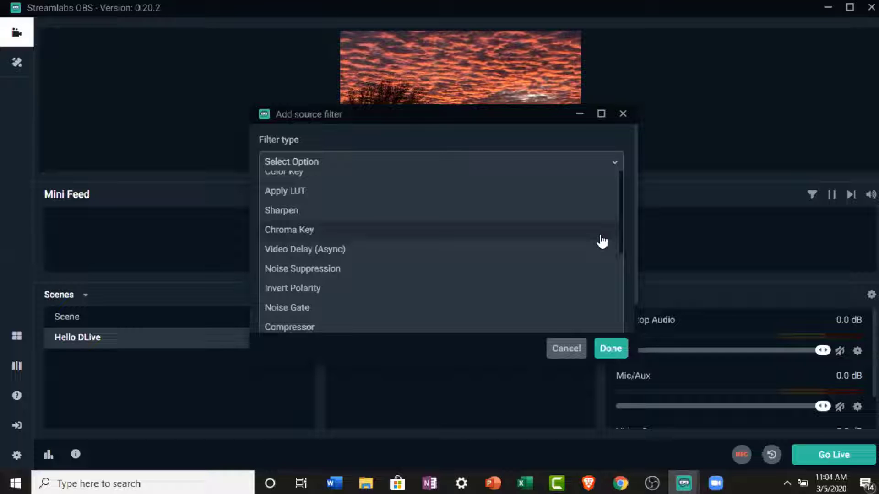
pyautogui.click(602, 242)
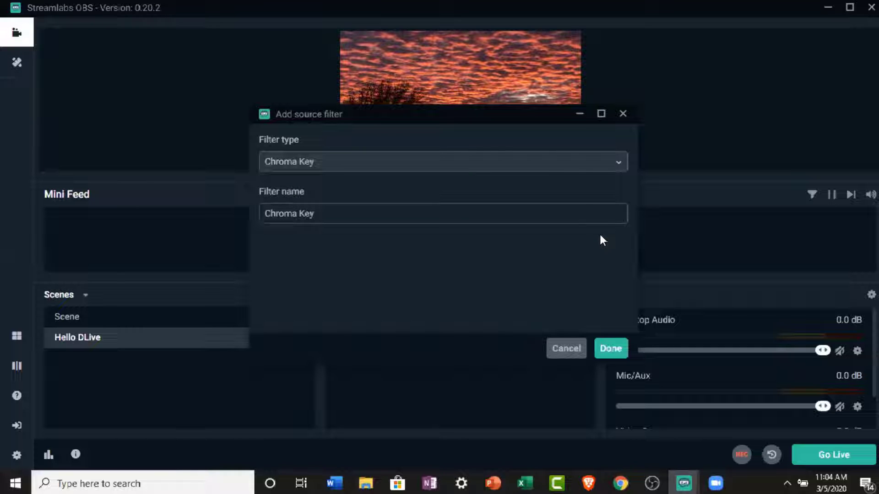
pyautogui.click(611, 348)
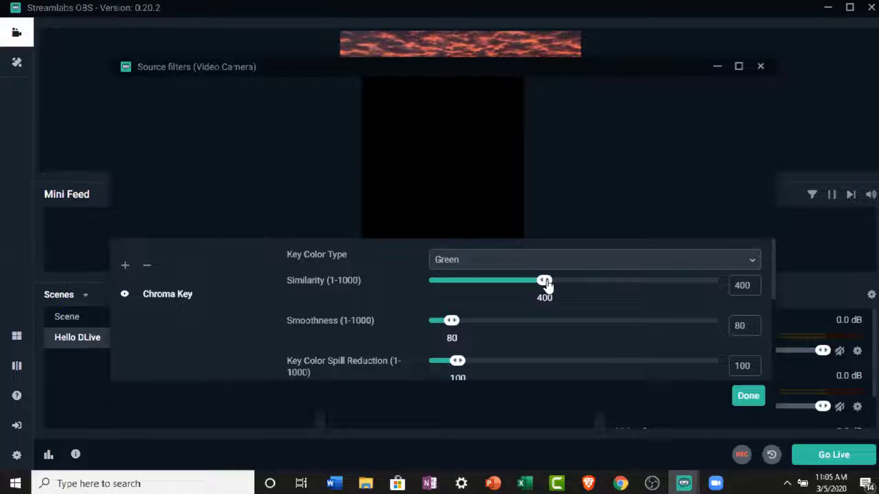
# Set the Chroma Key filter's similarity, smoothness and key color spill reduction to 500 each, with Green as the key color type
pyautogui.moveTo(548, 285); pyautogui.dragTo(573, 291)
pyautogui.moveTo(452, 321); pyautogui.dragTo(571, 320)
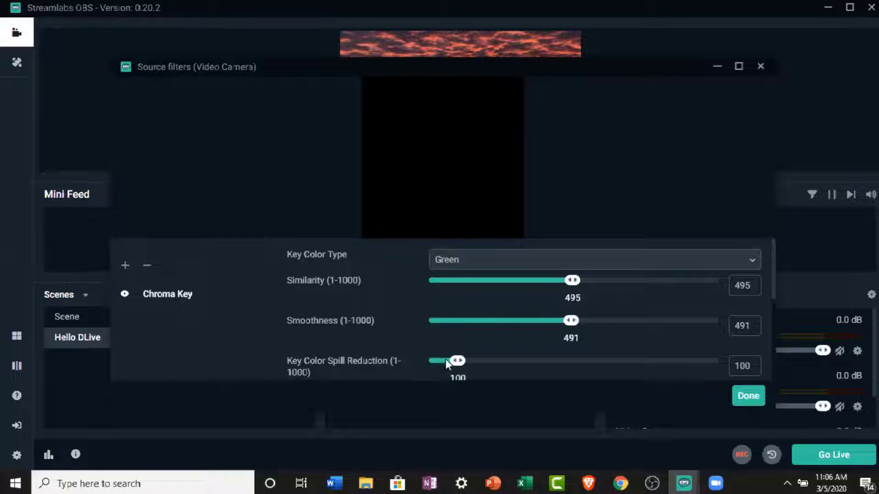
pyautogui.moveTo(468, 361); pyautogui.dragTo(576, 326)
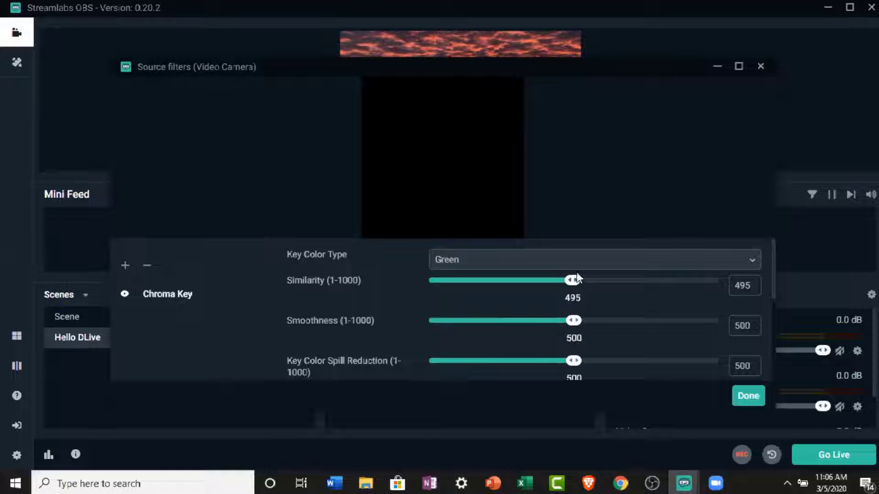
pyautogui.moveTo(574, 281); pyautogui.dragTo(575, 283)
pyautogui.click(539, 269)
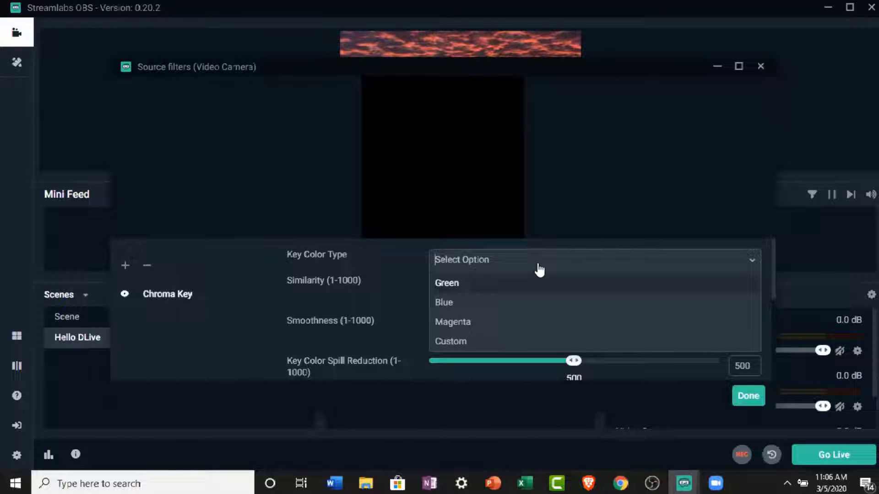
pyautogui.click(539, 286)
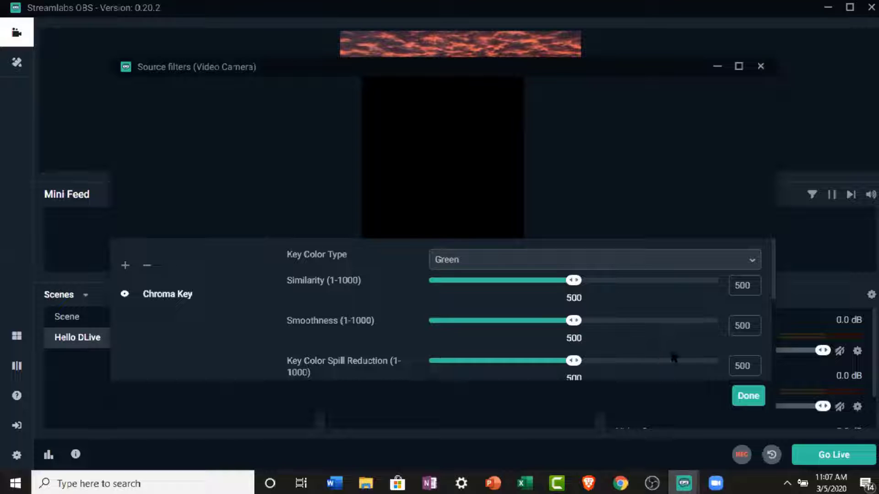
pyautogui.click(747, 397)
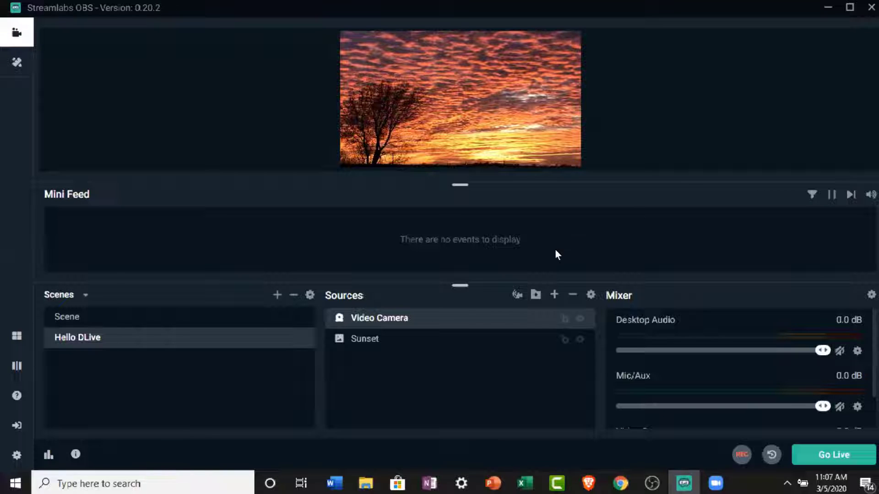
# Hide the Sunset image source in the Hello DLive scene
pyautogui.click(484, 344)
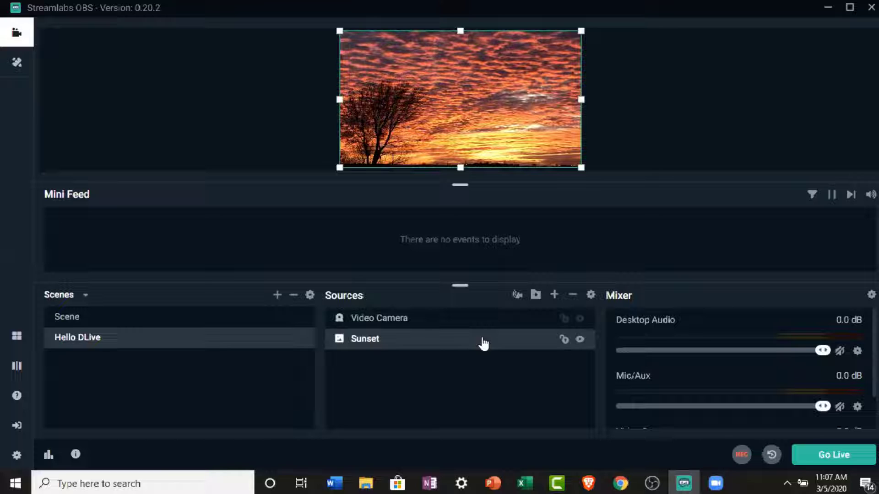
pyautogui.click(580, 339)
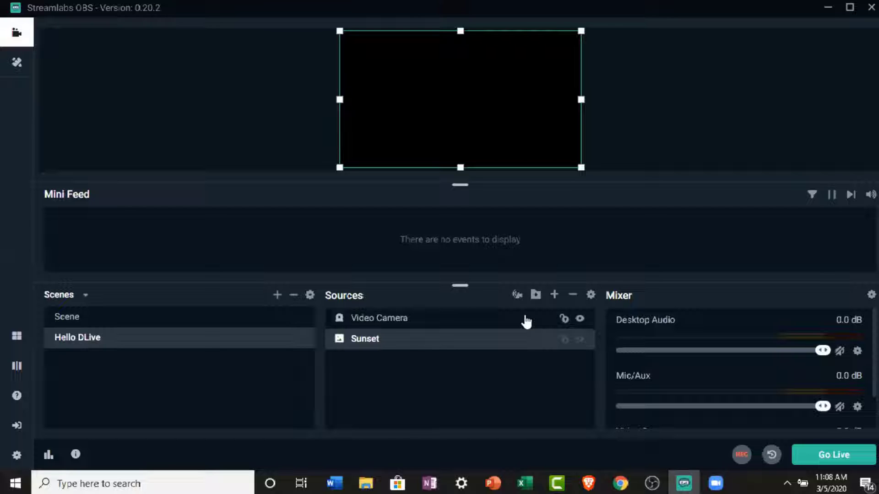
# Add an Audio Input Capture source to the Hello DLive scene, keeping Audio Input Capture as its name
pyautogui.click(554, 295)
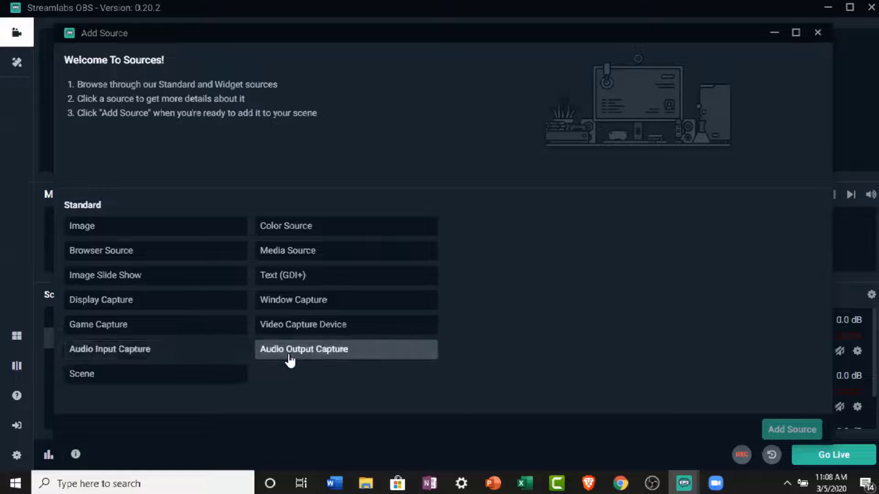
pyautogui.click(219, 362)
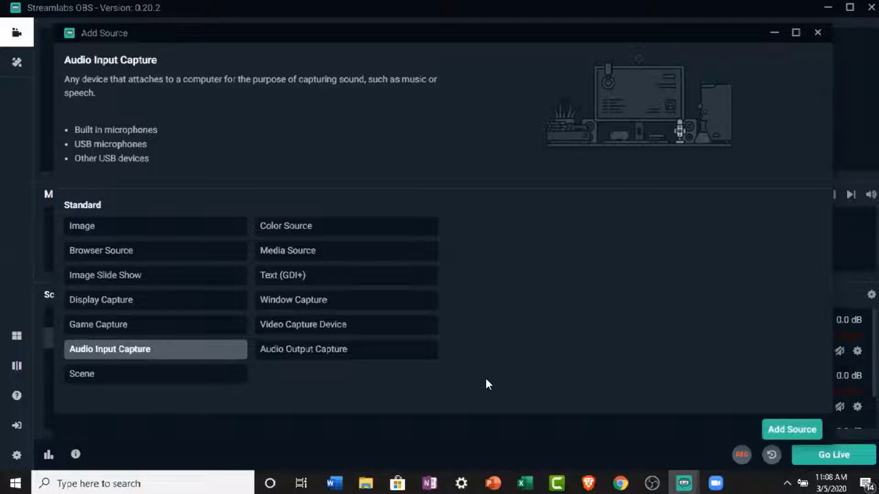
pyautogui.click(784, 428)
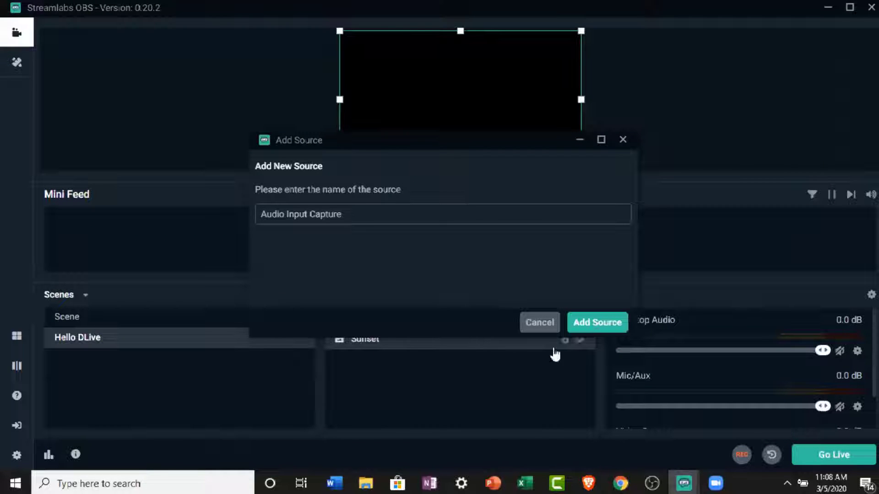
pyautogui.click(591, 323)
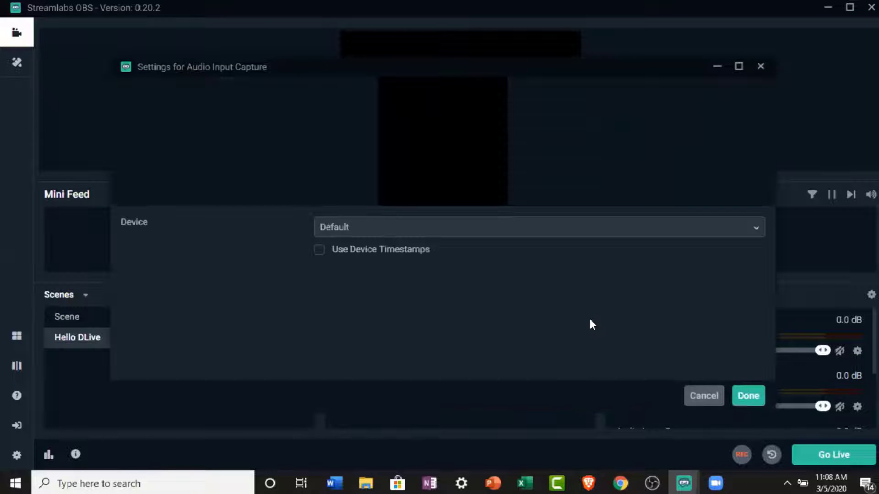
# Choose Microphone (HD Pro Webcam C920) as the Audio Input Capture source's device and accept the settings
pyautogui.click(562, 228)
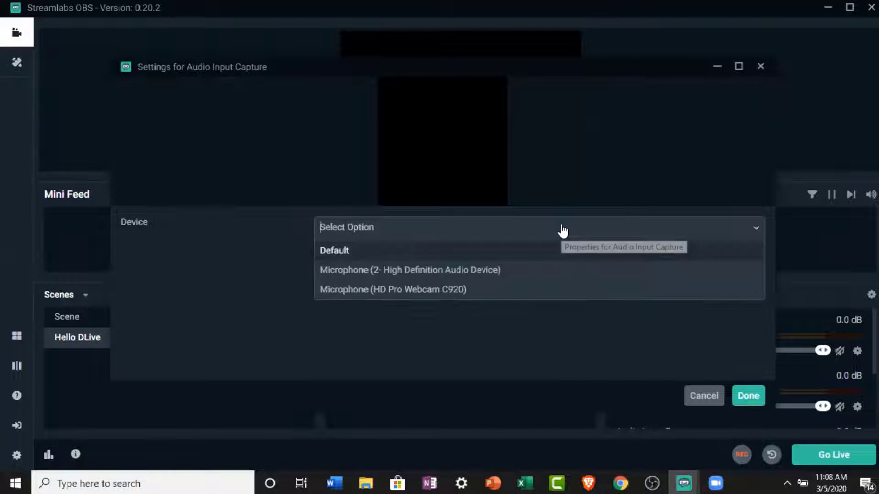
pyautogui.click(550, 289)
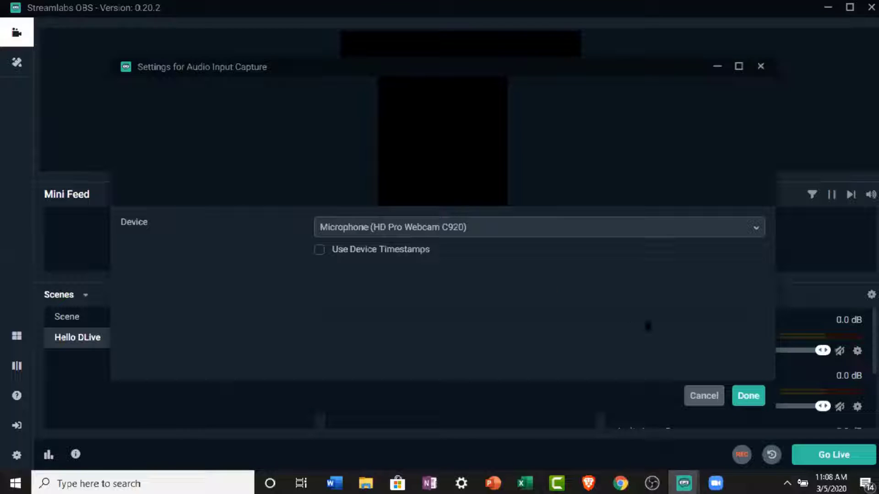
pyautogui.click(754, 402)
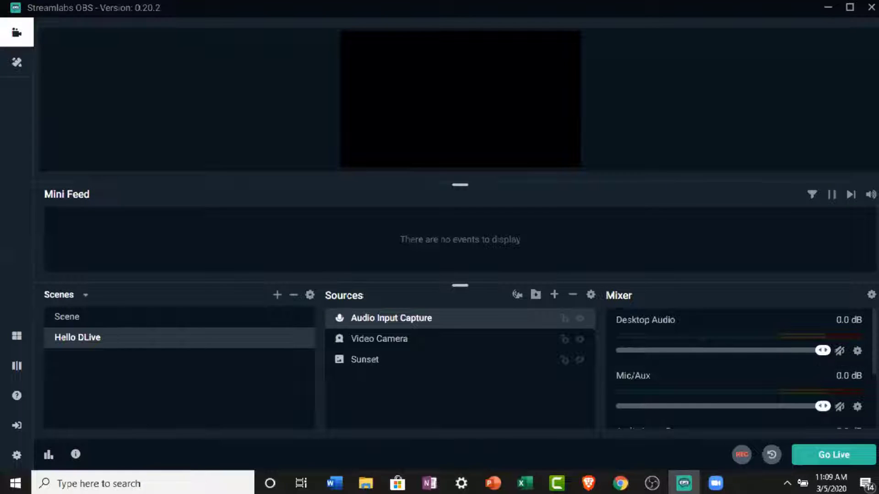
# Check the mixer levels and mute states of Desktop Audio, Mic/Aux, Audio Input Capture and Video Camera, toggling Desktop Audio's mute twice
pyautogui.scroll(-5, 738, 371)
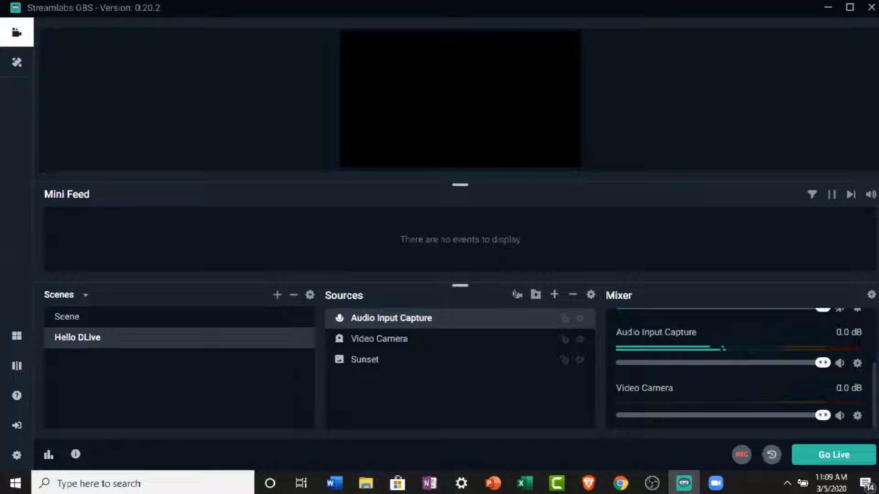
pyautogui.scroll(3, 741, 368)
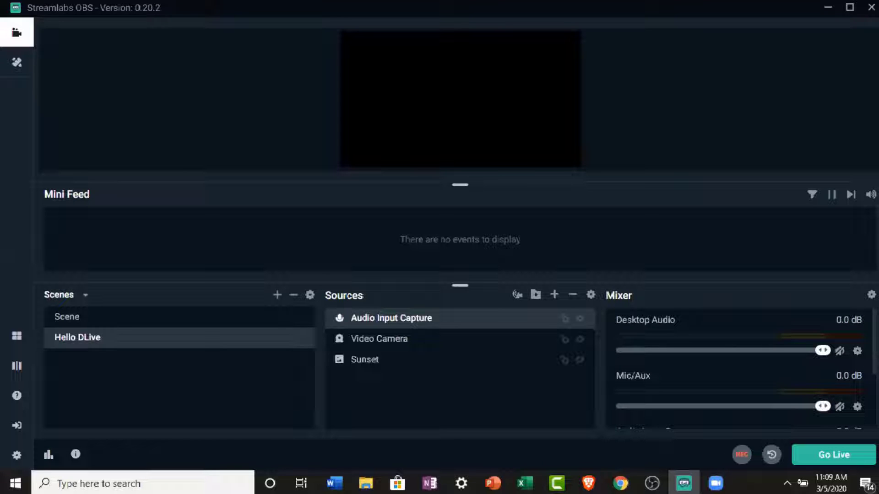
pyautogui.scroll(-3, 741, 368)
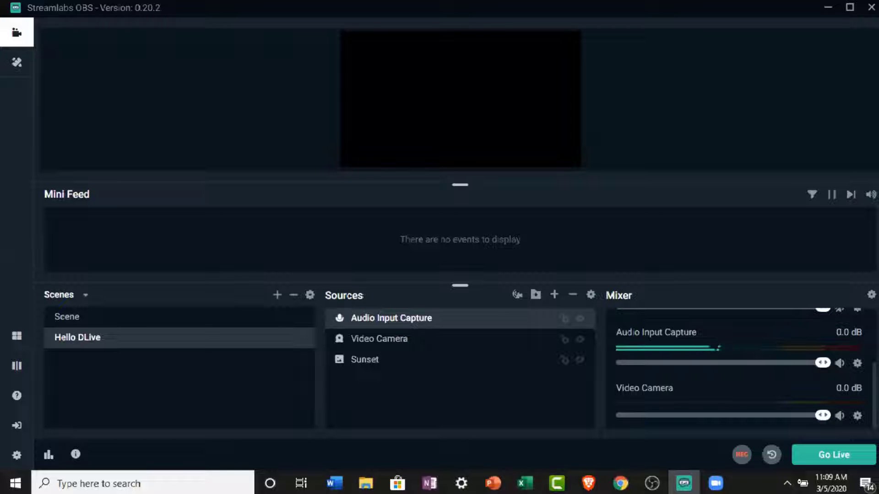
pyautogui.scroll(3, 741, 368)
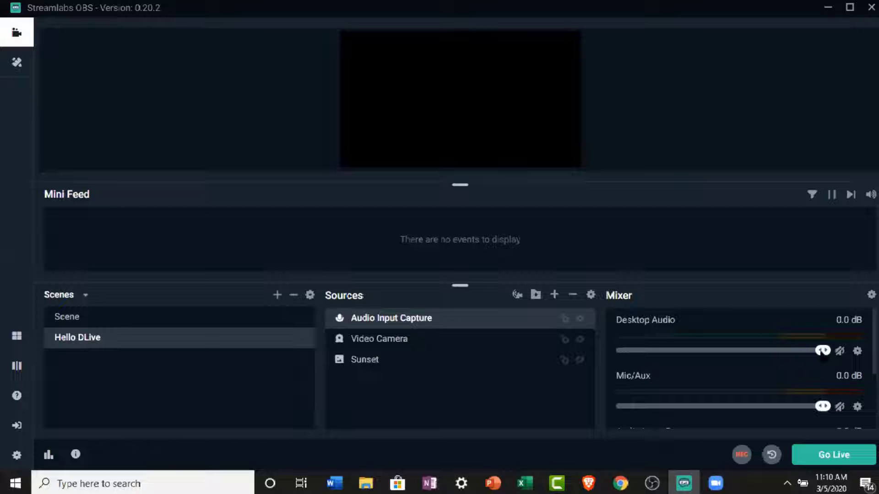
pyautogui.click(840, 352)
pyautogui.click(840, 352)
pyautogui.scroll(-1, 739, 369)
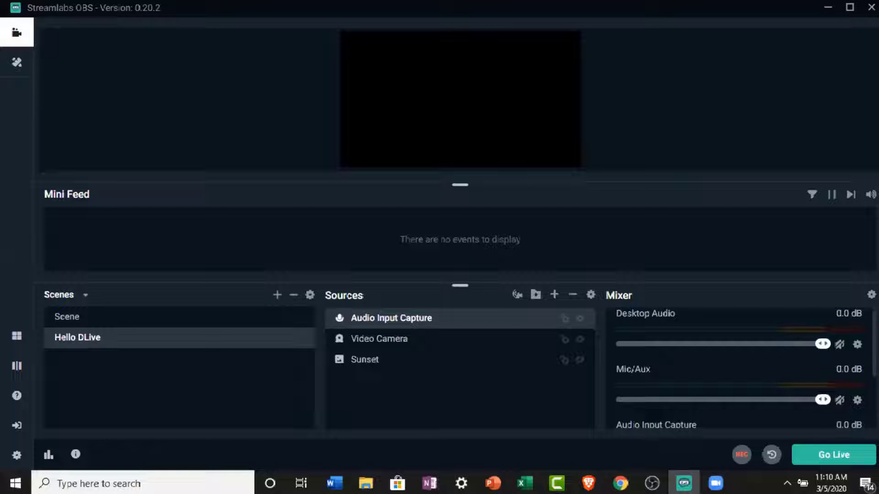
pyautogui.scroll(-1, 739, 369)
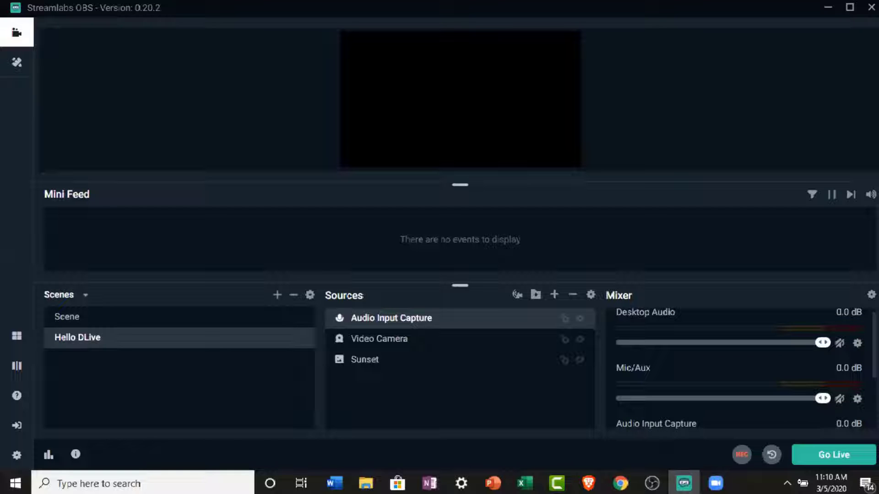
pyautogui.scroll(-2, 739, 368)
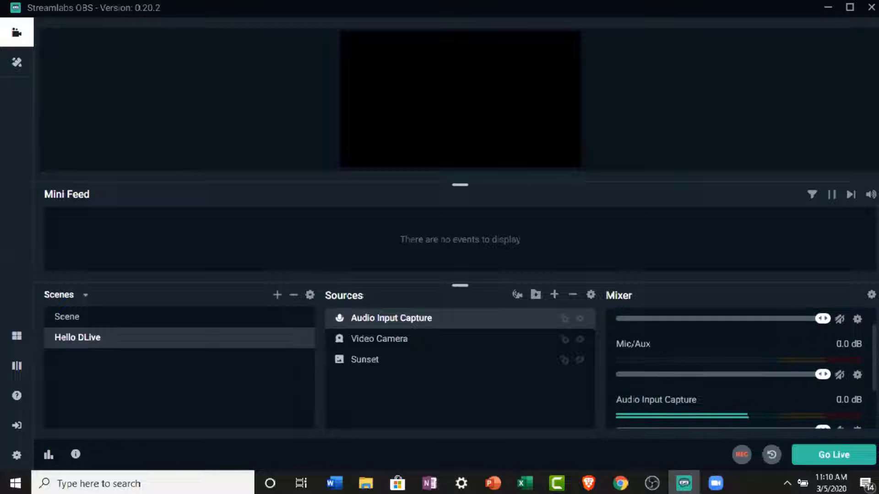
pyautogui.scroll(-3, 739, 369)
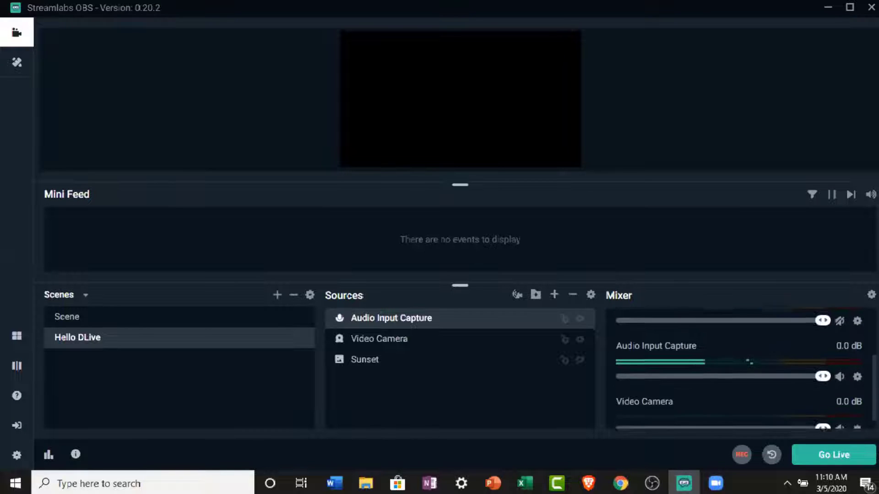
pyautogui.scroll(-1, 738, 368)
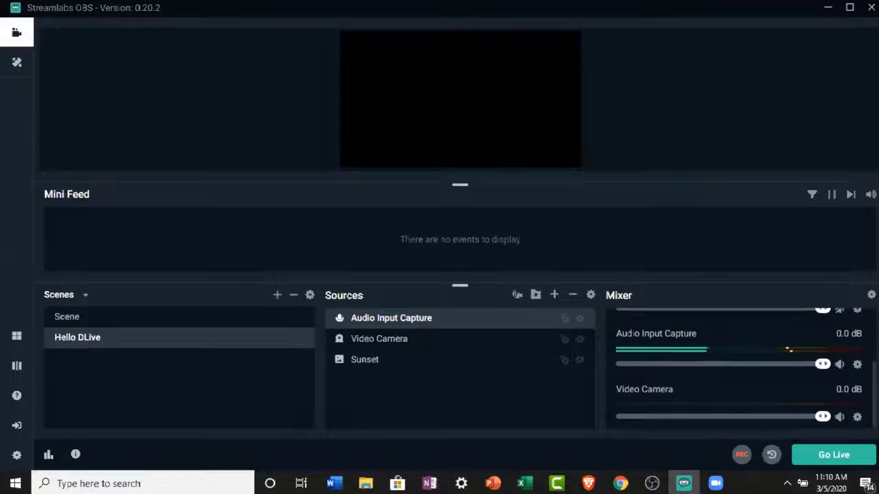
pyautogui.scroll(2, 739, 368)
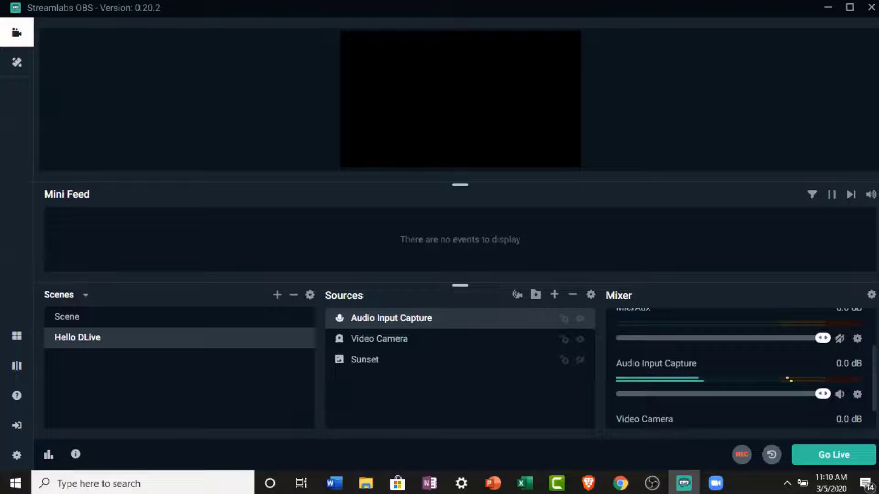
pyautogui.scroll(2, 738, 368)
pyautogui.scroll(2, 739, 369)
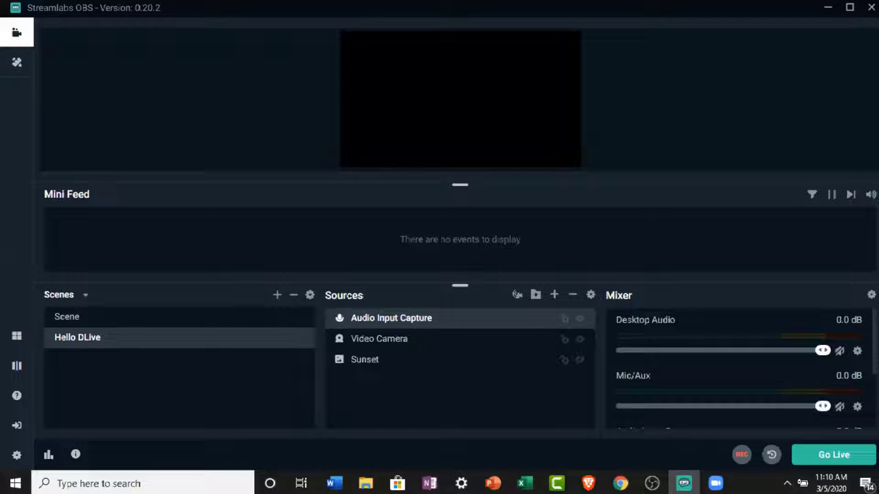
pyautogui.scroll(-1, 739, 369)
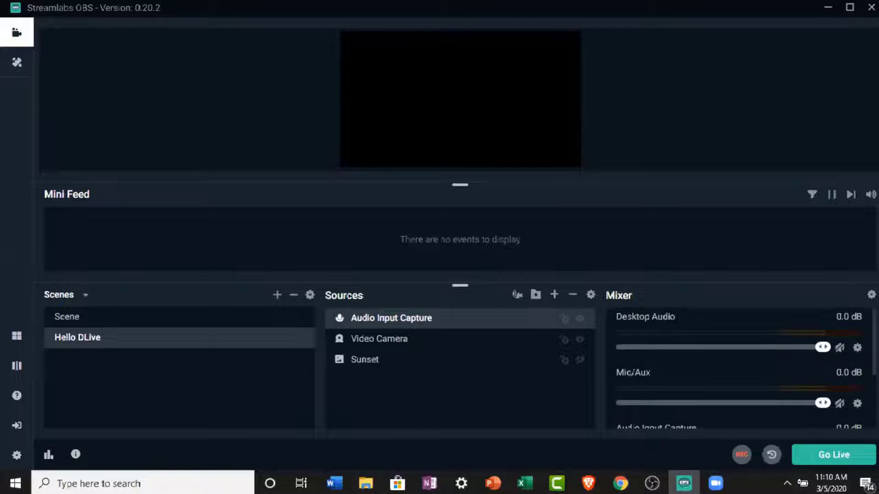
pyautogui.scroll(-2, 739, 369)
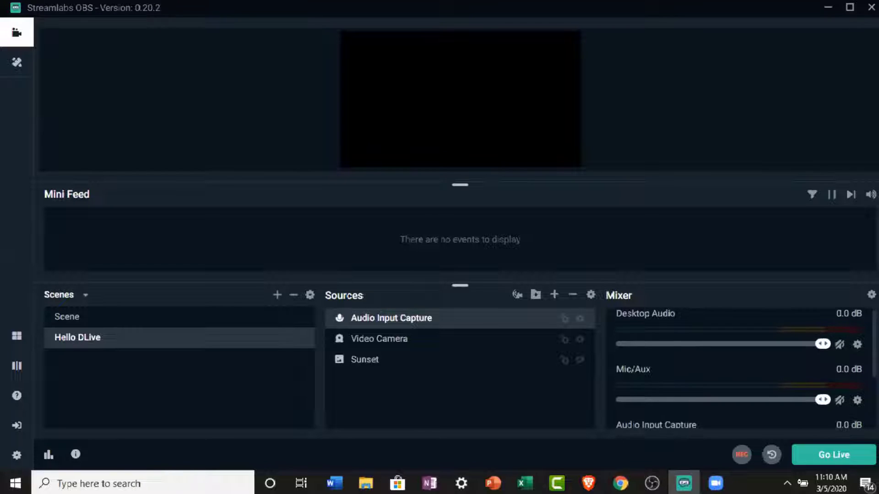
pyautogui.scroll(-2, 739, 369)
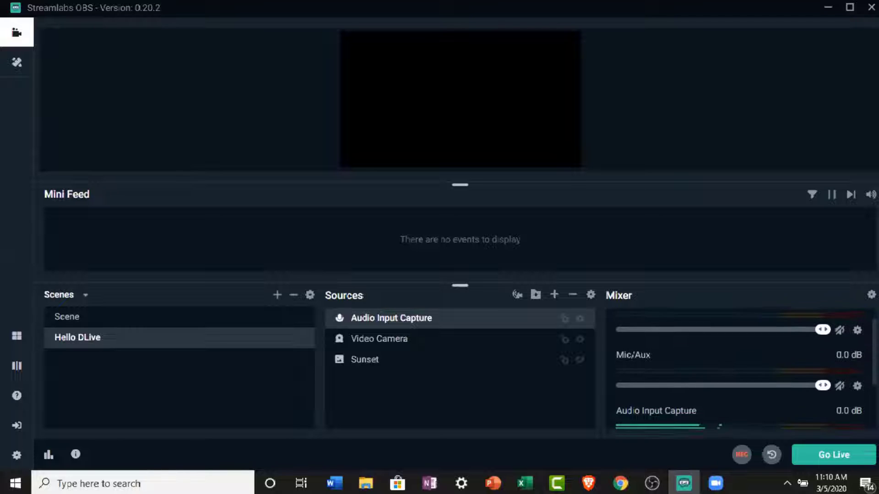
pyautogui.scroll(-3, 746, 370)
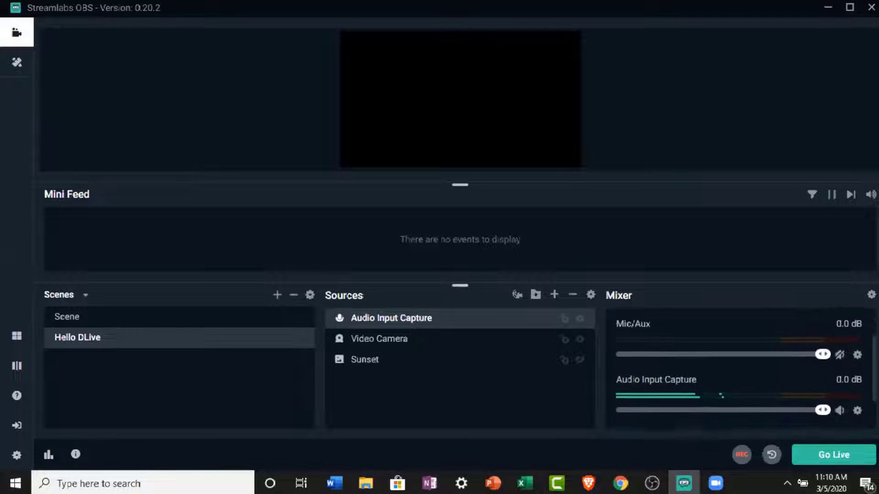
pyautogui.scroll(-1, 739, 369)
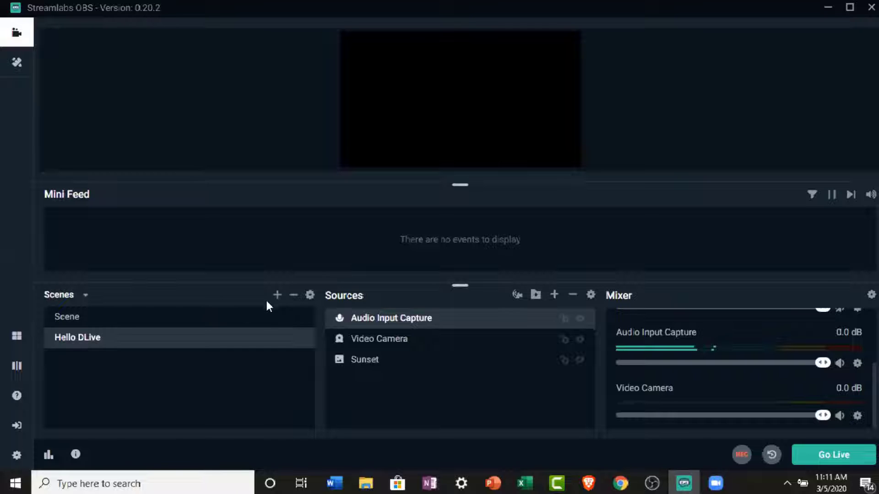
# Create a new scene named Vid Clip
pyautogui.click(277, 296)
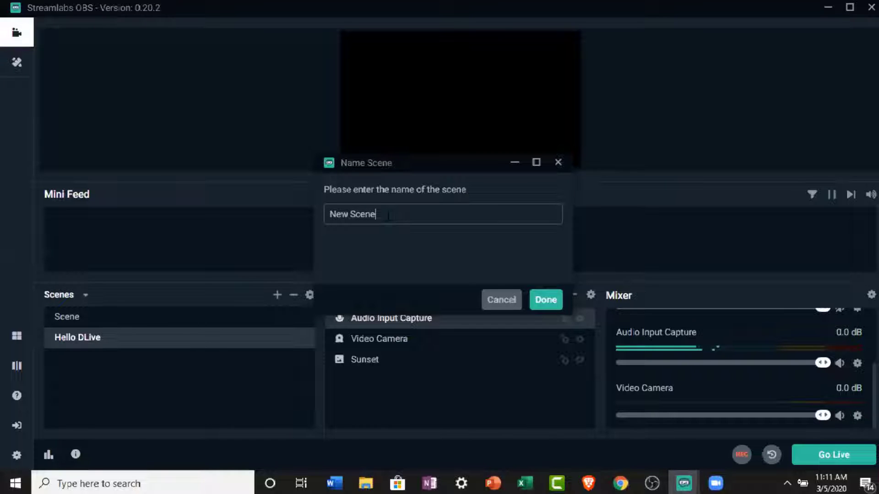
pyautogui.press('BackSpace')
pyautogui.press('BackSpace')
pyautogui.press('BackSpace')
pyautogui.press('BackSpace')
pyautogui.press('BackSpace')
pyautogui.press('BackSpace')
pyautogui.press('BackSpace')
pyautogui.press('BackSpace')
pyautogui.press('BackSpace')
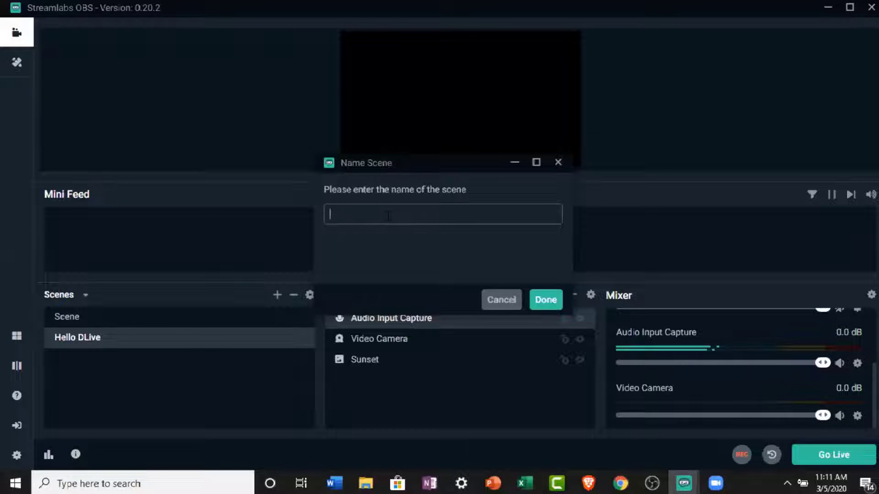
pyautogui.write('Vid Clip')
pyautogui.click(545, 301)
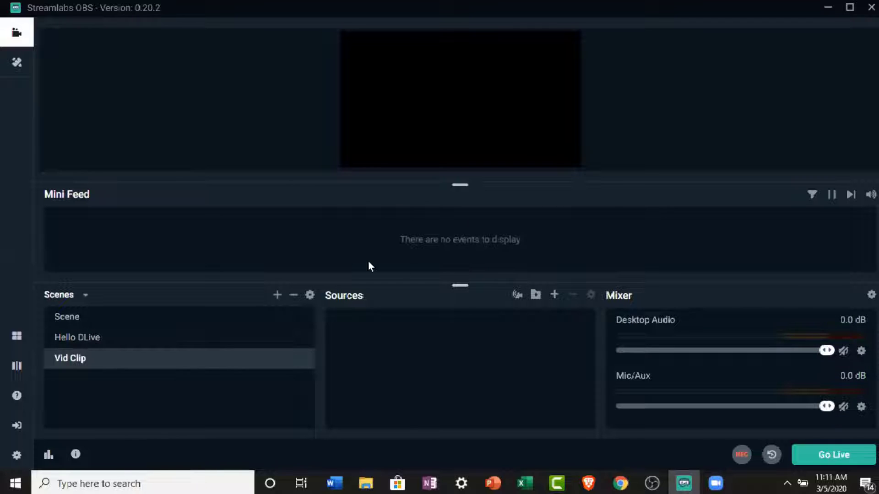
# Switch back and forth between the Hello DLive and Vid Clip scenes to compare their sources, ending on Vid Clip
pyautogui.click(236, 346)
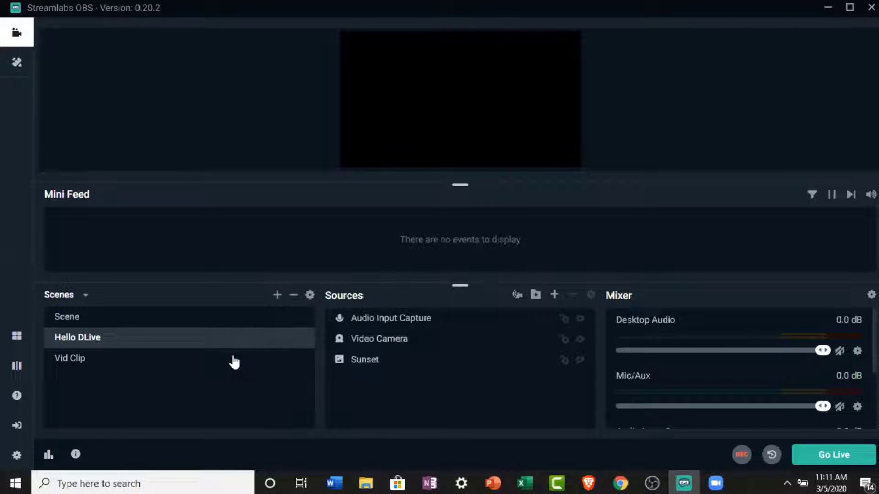
pyautogui.click(234, 365)
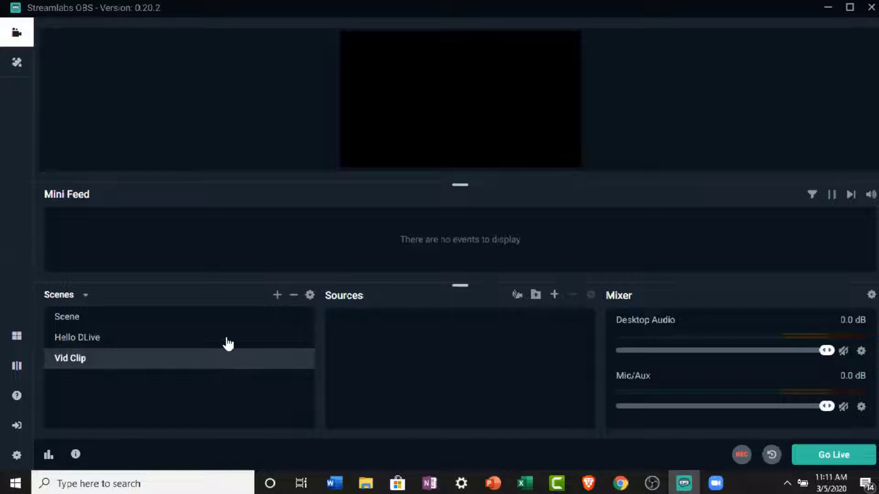
pyautogui.click(227, 341)
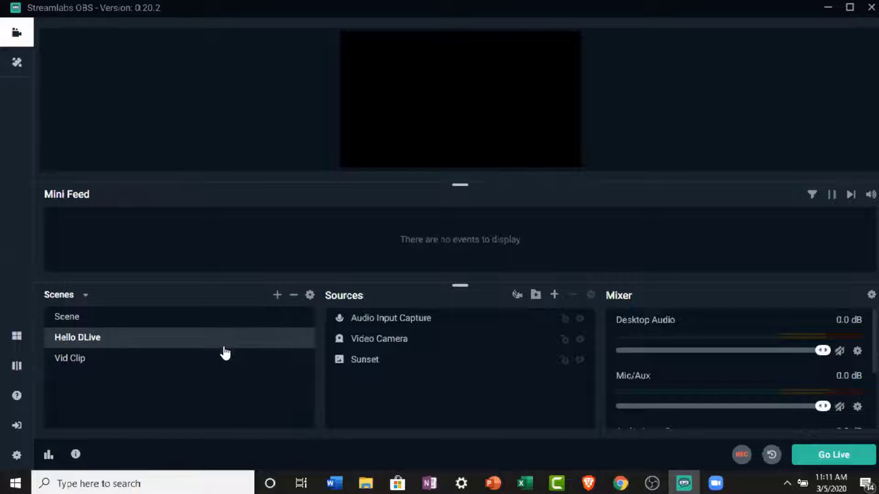
pyautogui.click(224, 369)
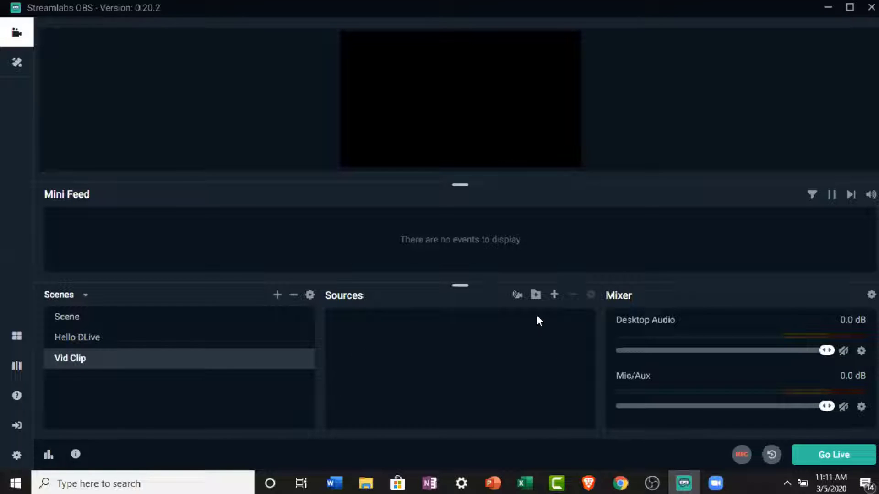
# Add a Media Source named Make Disinfectant to the Vid Clip scene
pyautogui.click(555, 295)
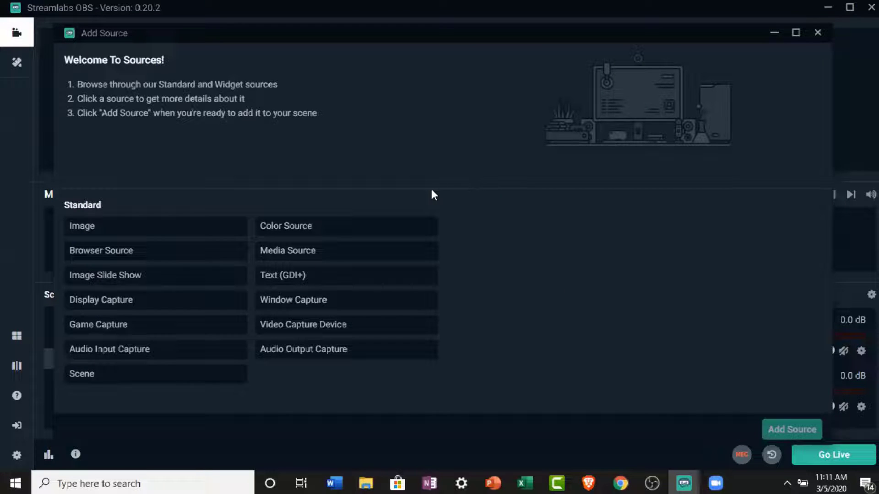
pyautogui.click(319, 262)
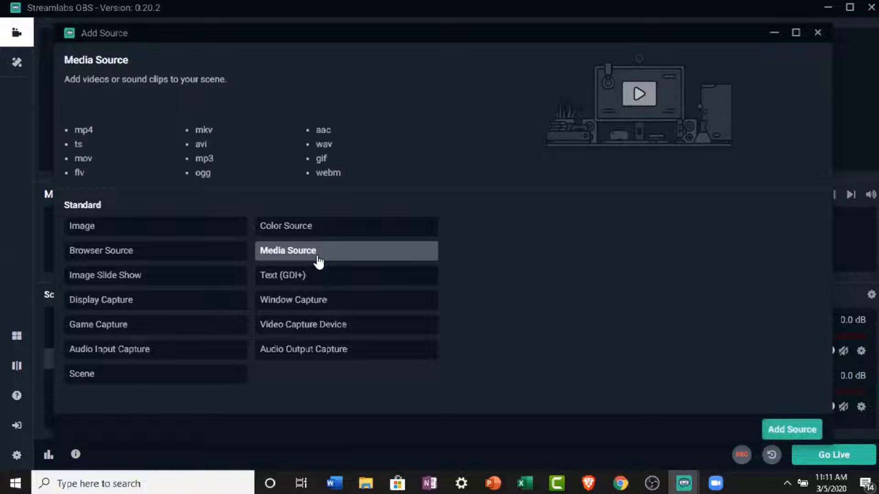
pyautogui.click(773, 430)
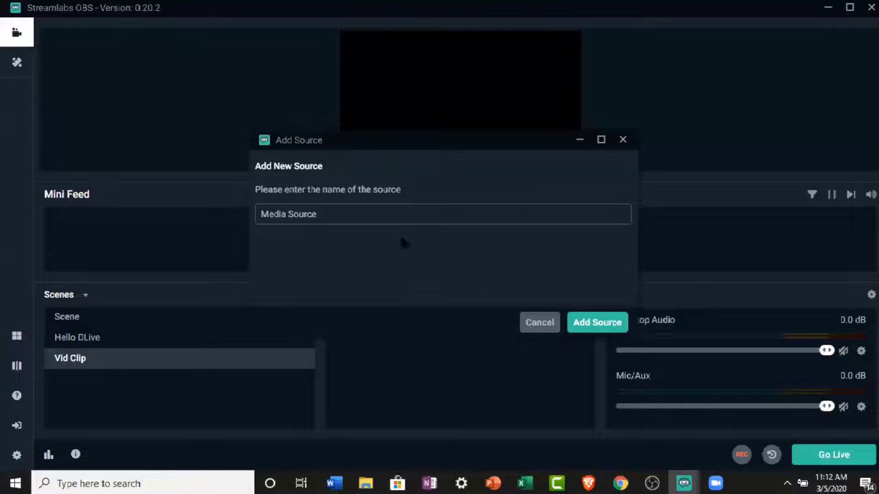
pyautogui.click(371, 216)
pyautogui.press('BackSpace')
pyautogui.press('BackSpace')
pyautogui.press('BackSpace')
pyautogui.press('BackSpace')
pyautogui.press('BackSpace')
pyautogui.press('BackSpace')
pyautogui.press('BackSpace')
pyautogui.press('BackSpace')
pyautogui.press('BackSpace')
pyautogui.press('BackSpace')
pyautogui.press('BackSpace')
pyautogui.press('BackSpace')
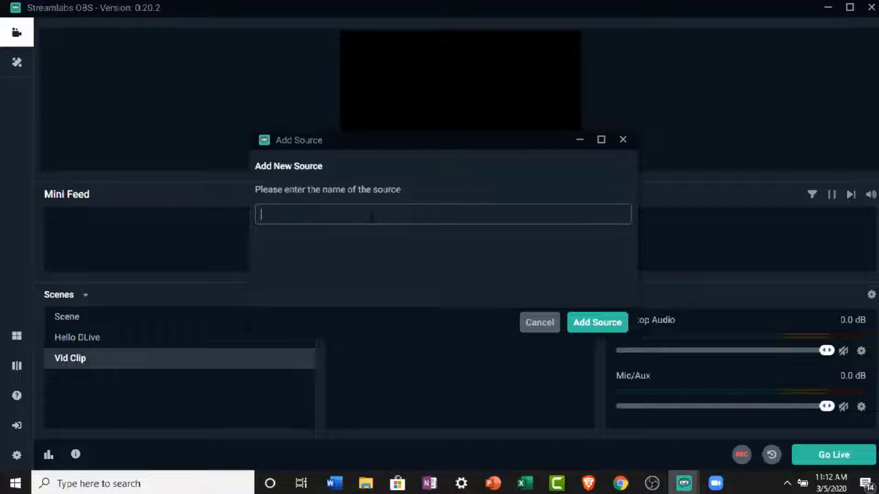
pyautogui.write('Make Disinfectant')
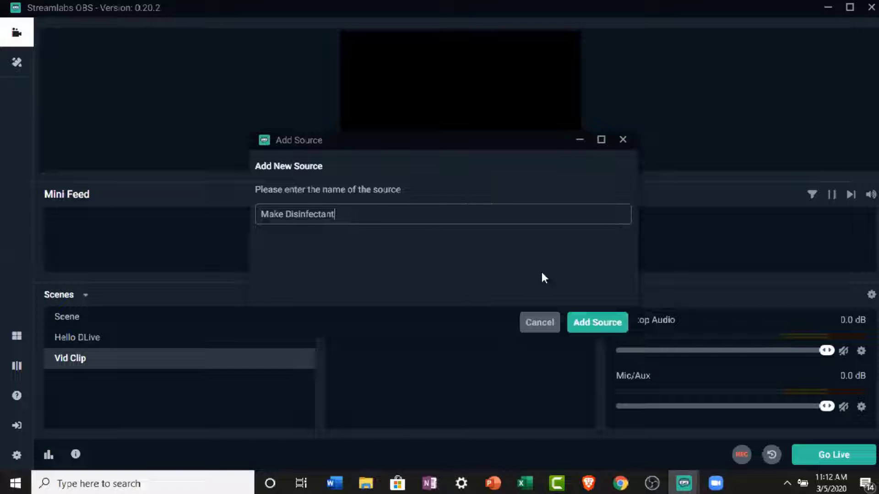
pyautogui.click(595, 328)
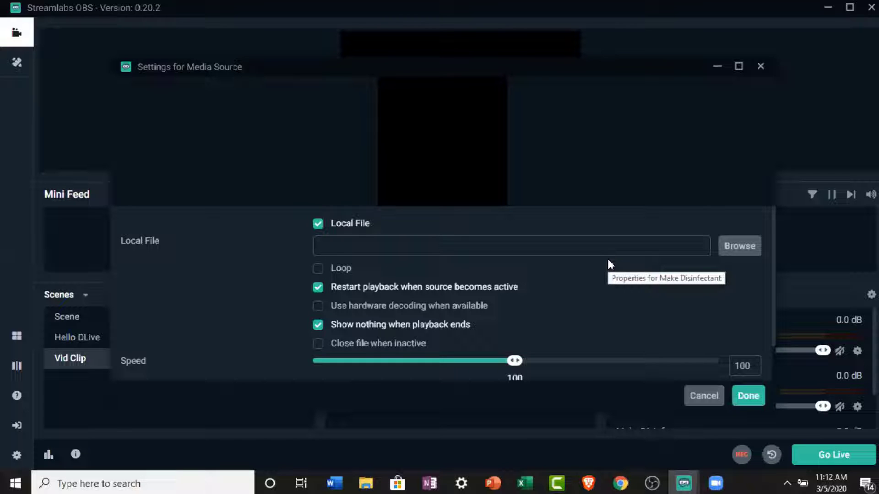
# Load the Make Disinfectant MP4 from the Essential Oils Flu Cold Season folder as the local file, leaving Loop off
pyautogui.click(319, 272)
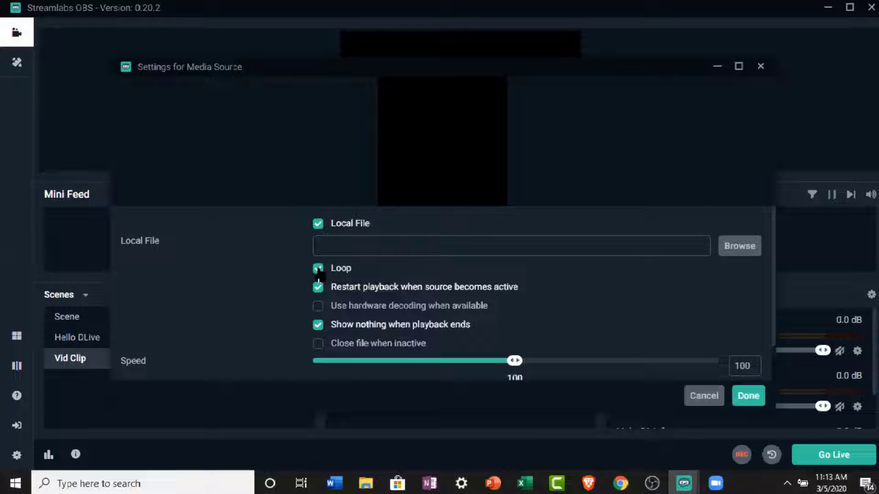
pyautogui.click(319, 274)
pyautogui.click(744, 248)
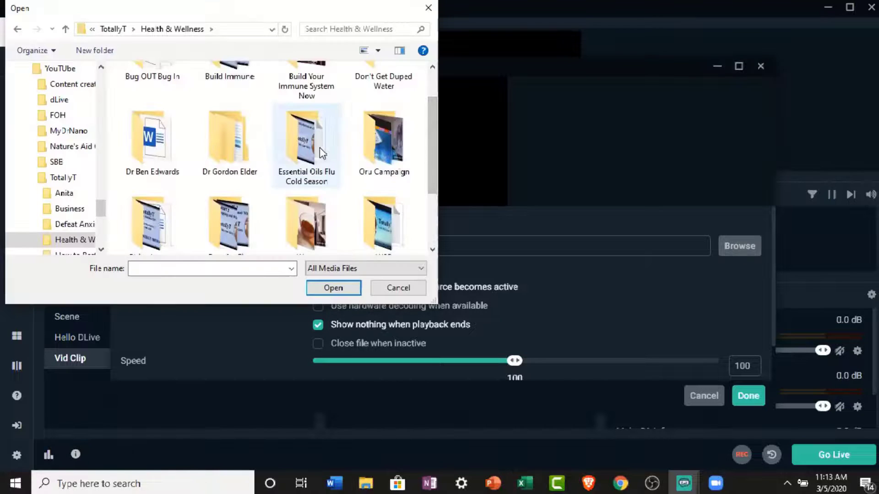
pyautogui.doubleClick(320, 147)
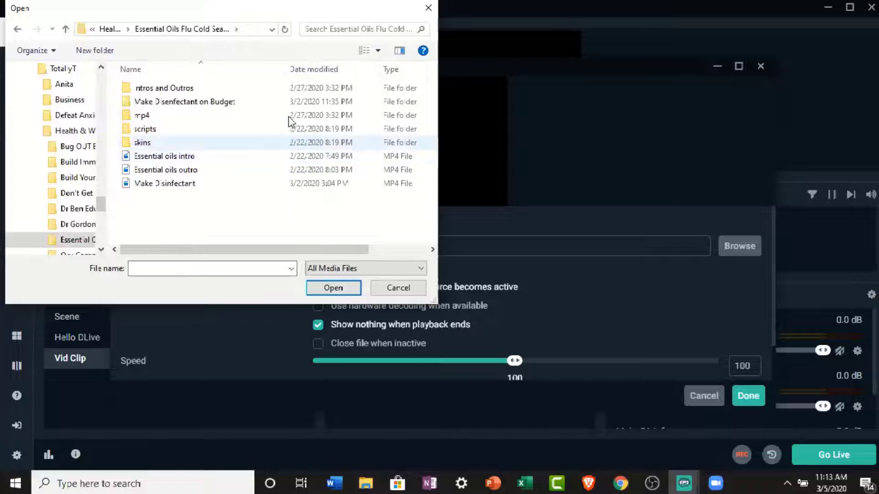
pyautogui.doubleClick(320, 183)
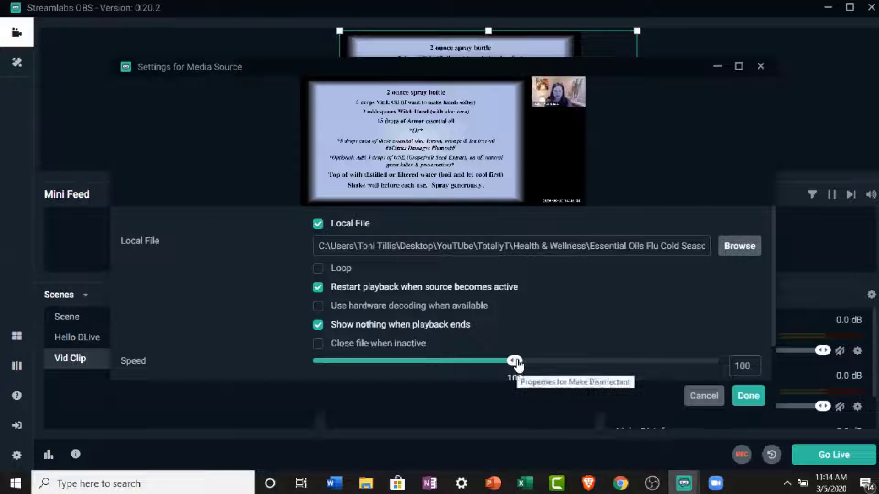
# Try a playback speed of 132, return it to 100, and accept the media source settings
pyautogui.moveTo(515, 361); pyautogui.dragTo(580, 360)
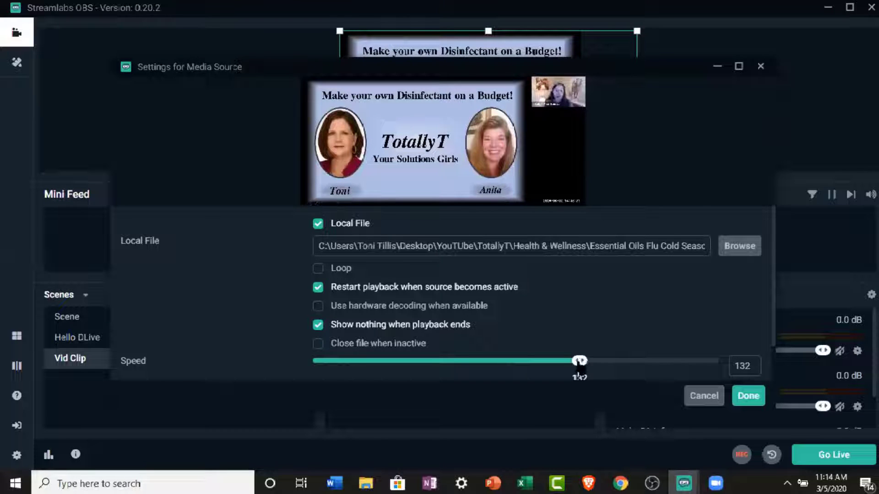
pyautogui.moveTo(580, 363); pyautogui.dragTo(515, 365)
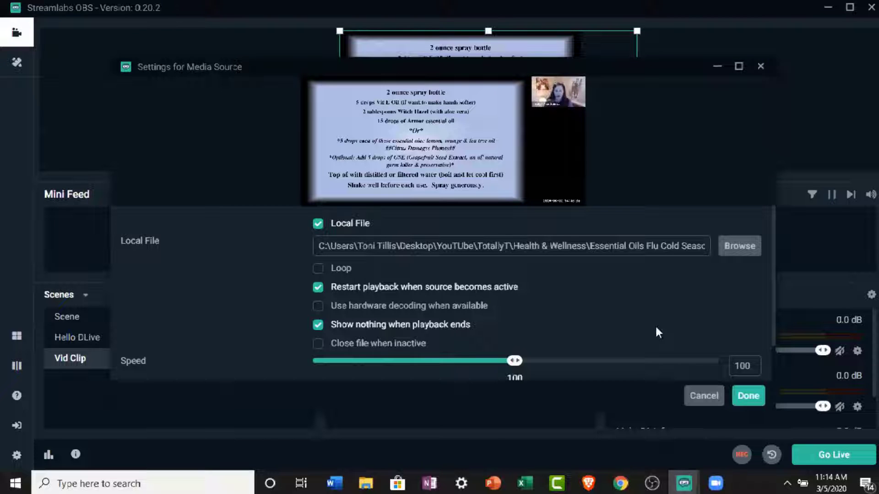
pyautogui.click(747, 396)
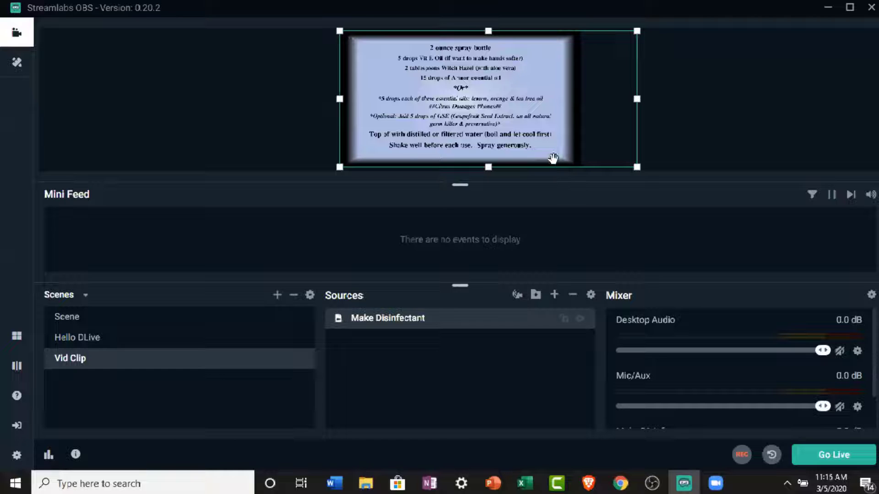
# Stretch the Make Disinfectant source to fill the screen
pyautogui.rightClick(458, 321)
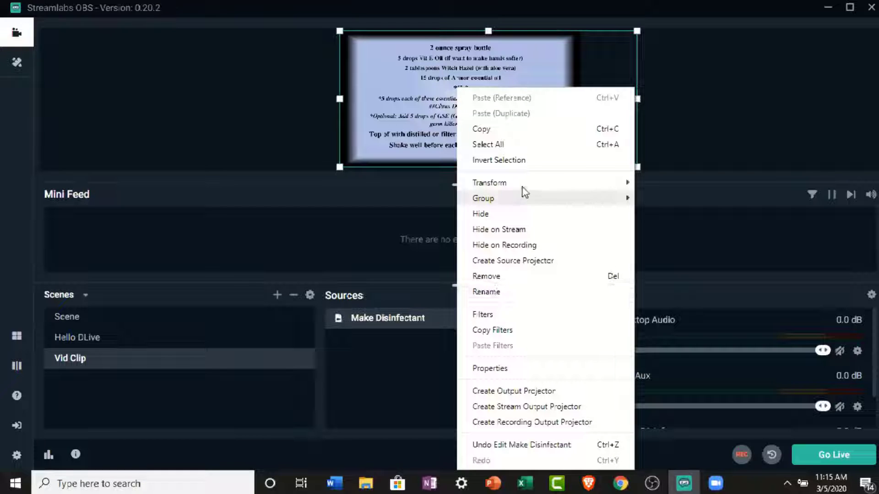
pyautogui.moveTo(547, 180)
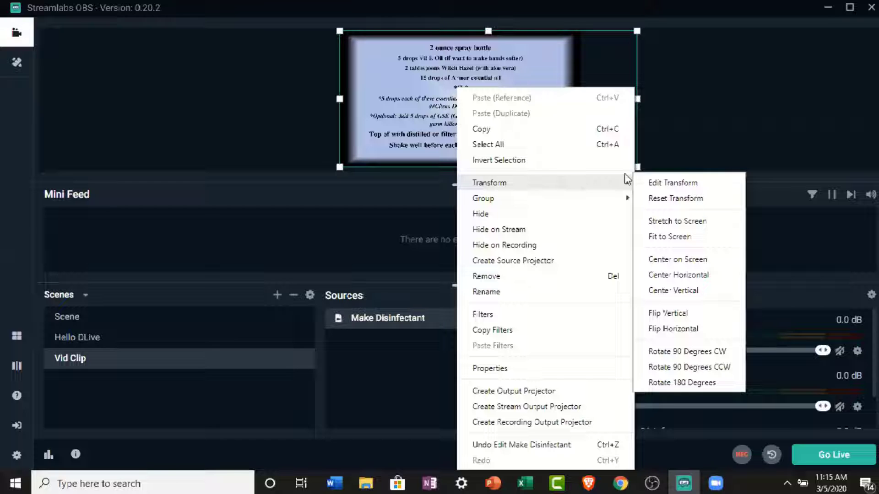
pyautogui.click(658, 221)
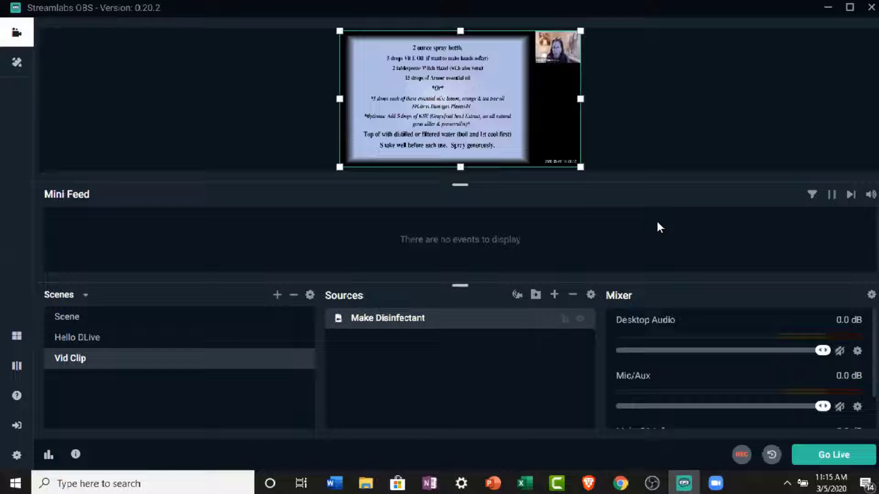
# Try Monitor and Output as Make Disinfectant's audio monitoring, return it to Monitor Off, and close the advanced audio settings
pyautogui.moveTo(627, 297)
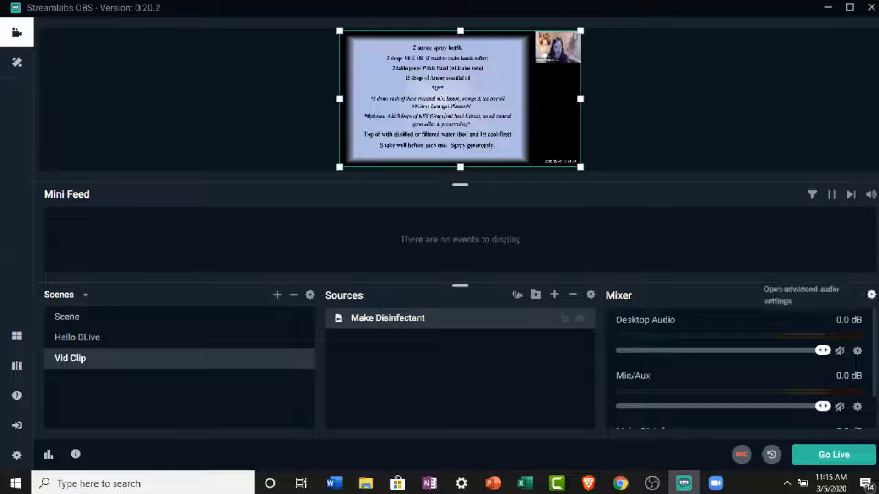
pyautogui.click(871, 294)
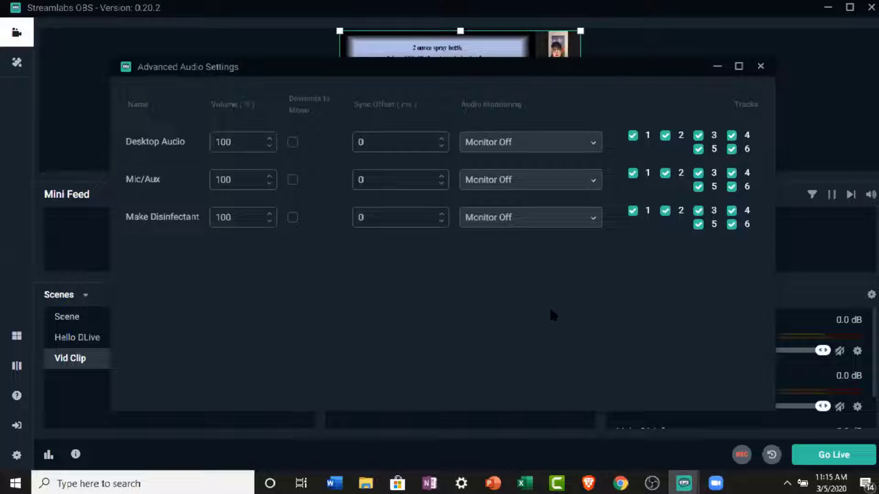
pyautogui.click(572, 224)
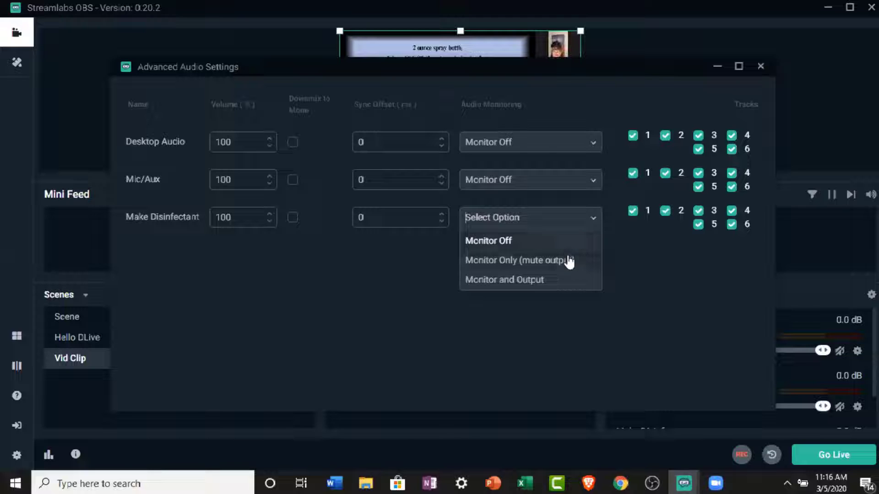
pyautogui.click(567, 279)
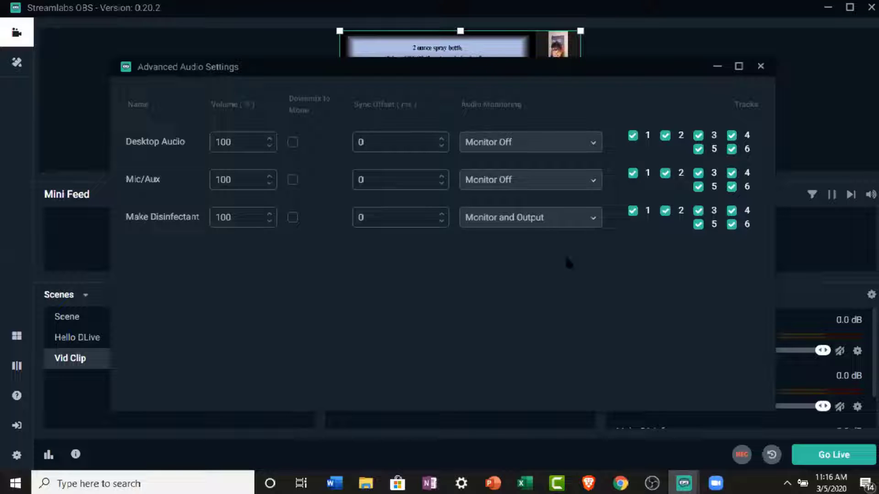
pyautogui.click(560, 223)
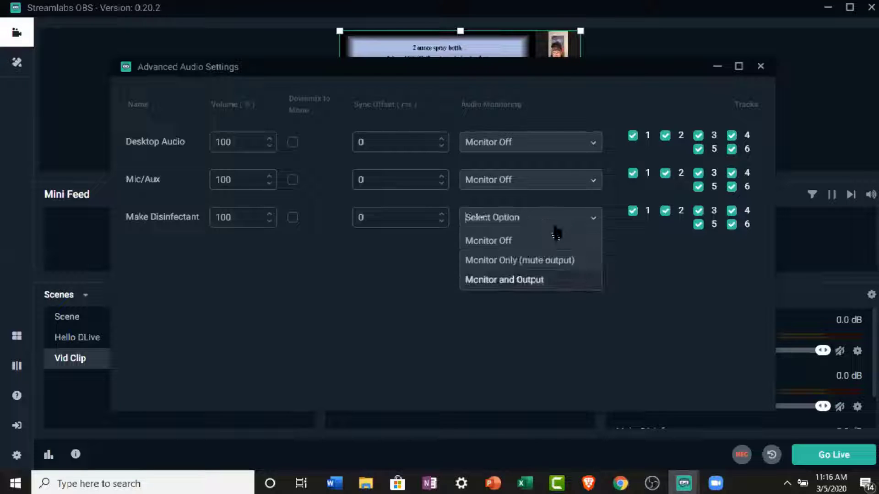
pyautogui.click(552, 243)
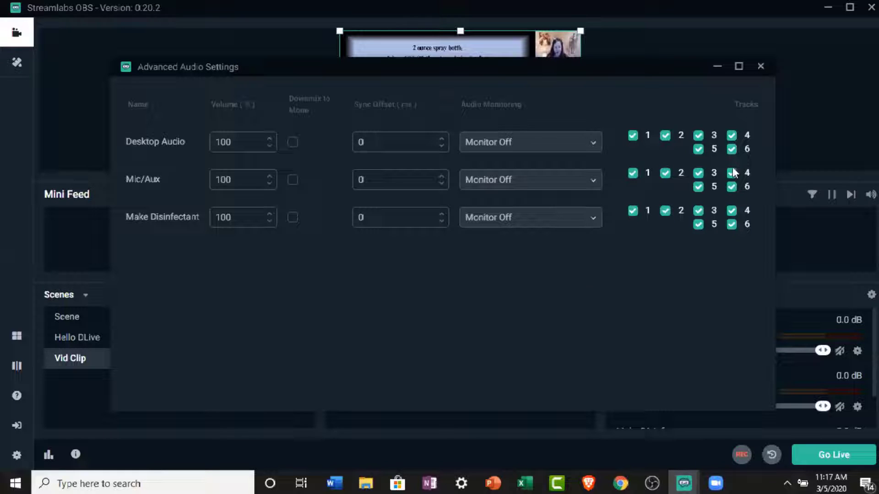
pyautogui.click(760, 67)
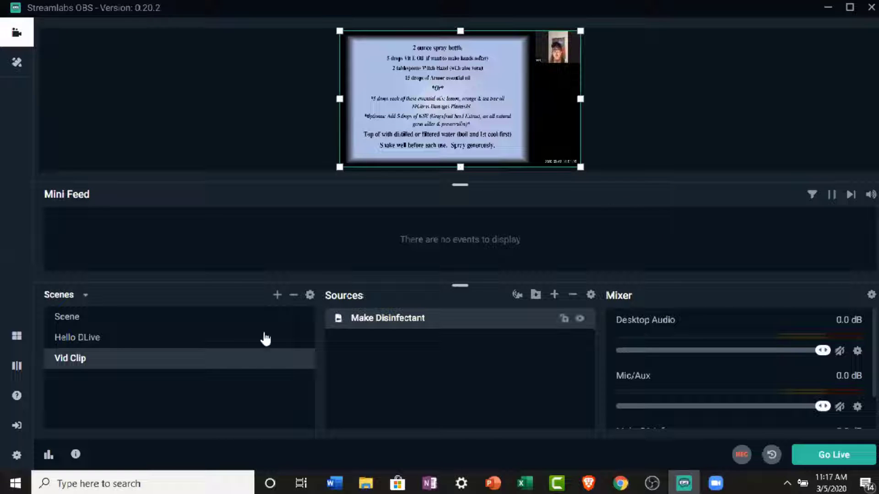
# Switch between the Hello DLive and Vid Clip scenes, ending on Hello DLive, and view the Remote Control settings
pyautogui.click(233, 343)
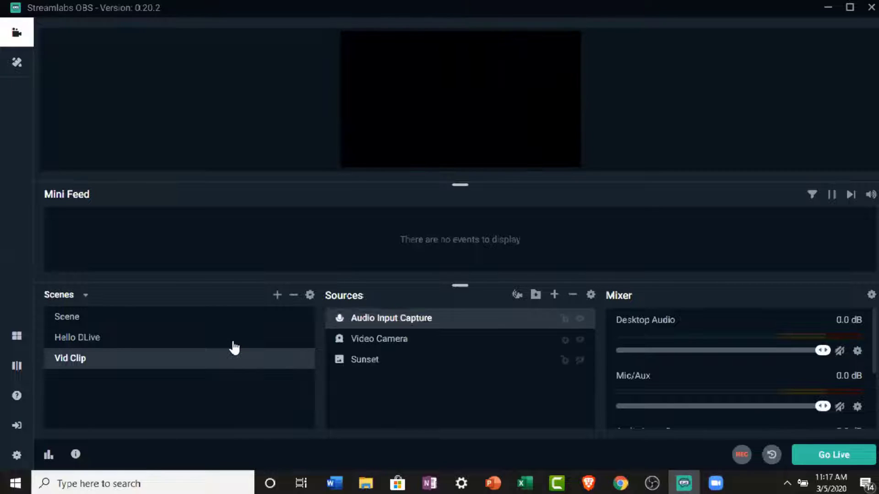
pyautogui.click(233, 342)
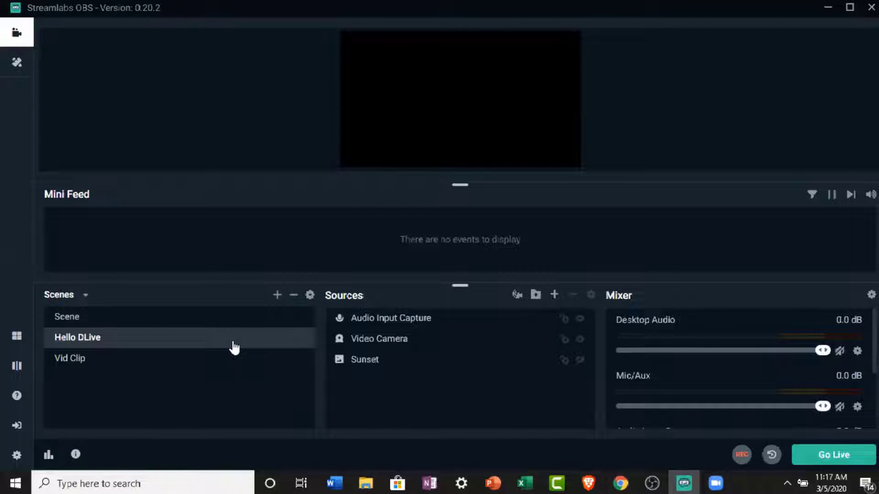
pyautogui.click(207, 361)
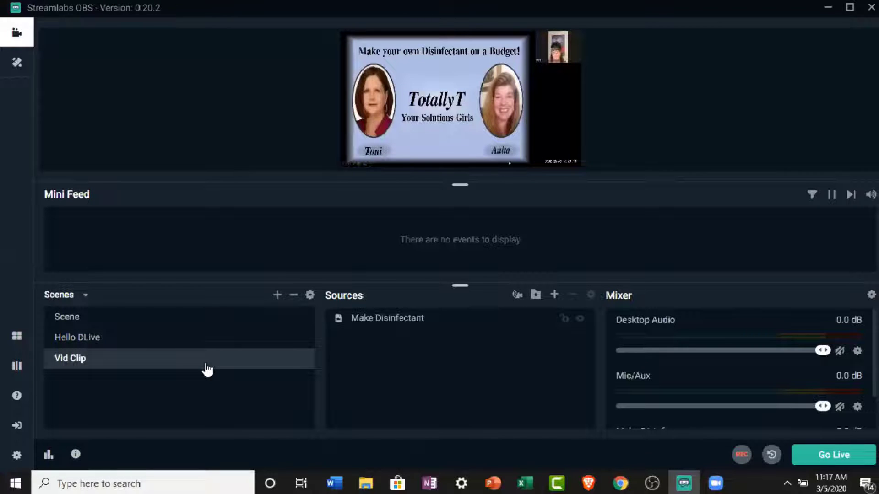
pyautogui.click(152, 344)
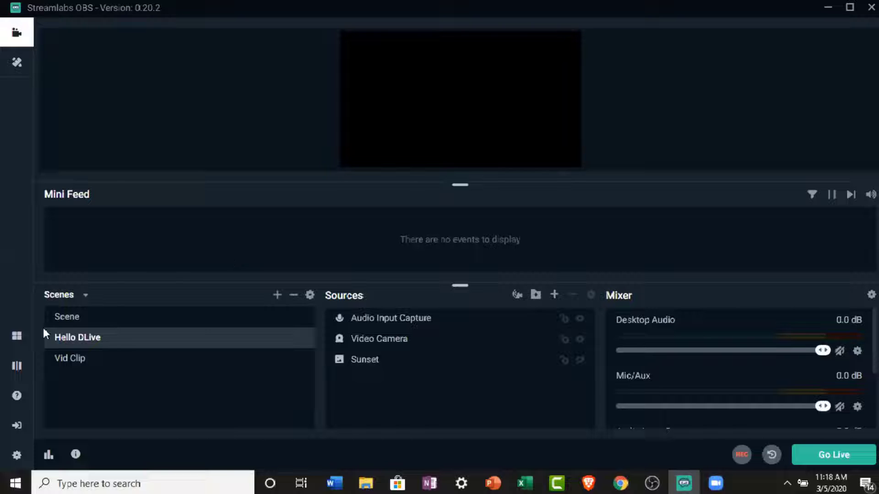
pyautogui.click(19, 455)
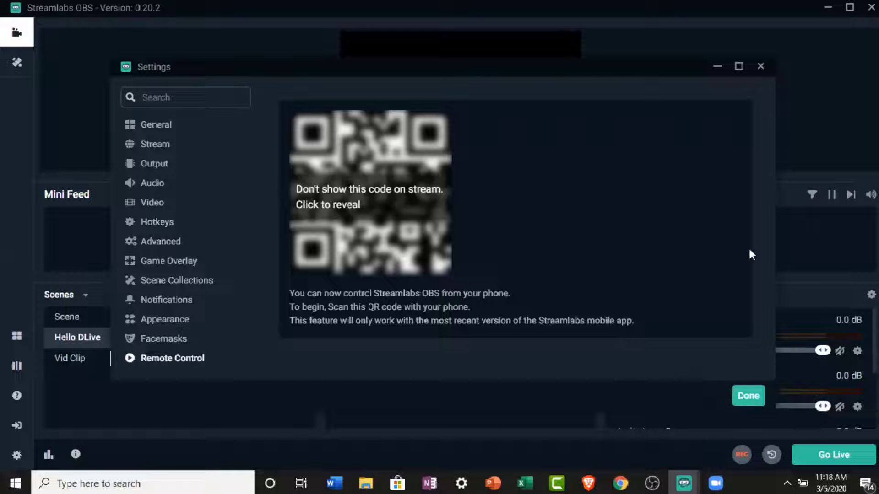
pyautogui.click(760, 68)
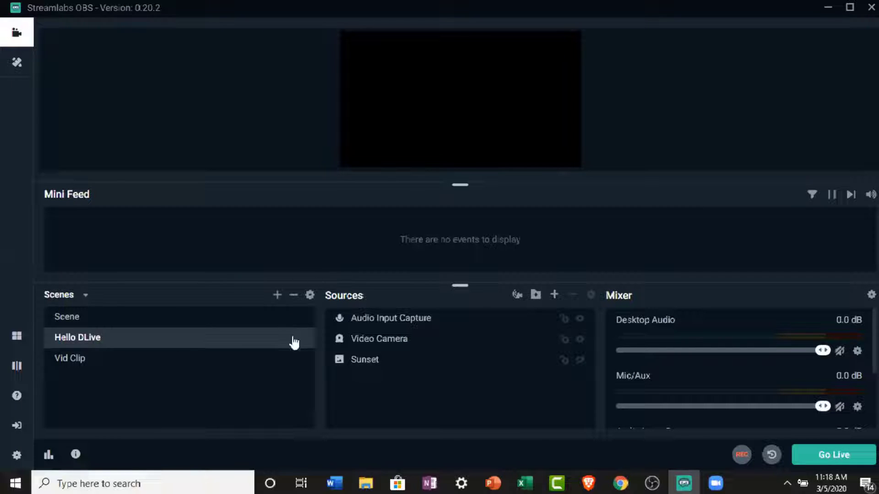
# Create a new scene named Vid Clip 2
pyautogui.click(277, 296)
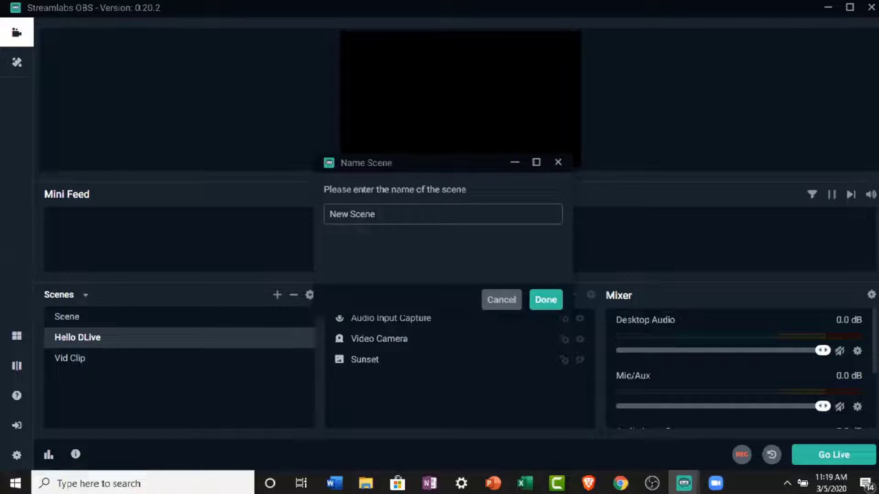
pyautogui.moveTo(376, 215); pyautogui.dragTo(329, 215)
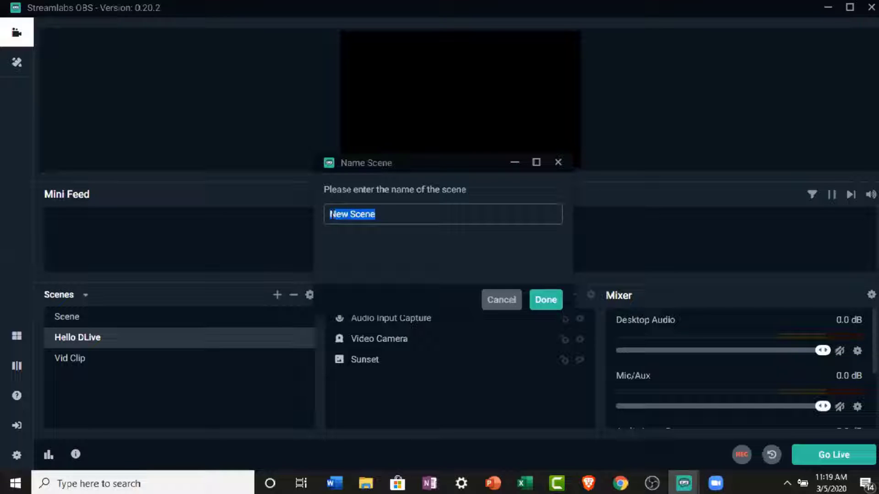
pyautogui.press('BackSpace')
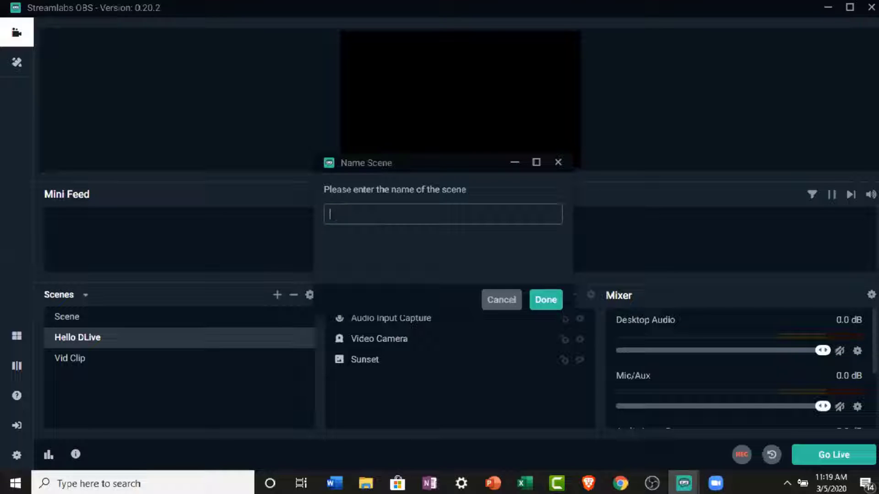
pyautogui.write('Vid Clip')
pyautogui.press('BackSpace')
pyautogui.press('BackSpace')
pyautogui.press('BackSpace')
pyautogui.press('BackSpace')
pyautogui.press('BackSpace')
pyautogui.press('BackSpace')
pyautogui.press('BackSpace')
pyautogui.write('id Clip 2')
pyautogui.click(540, 300)
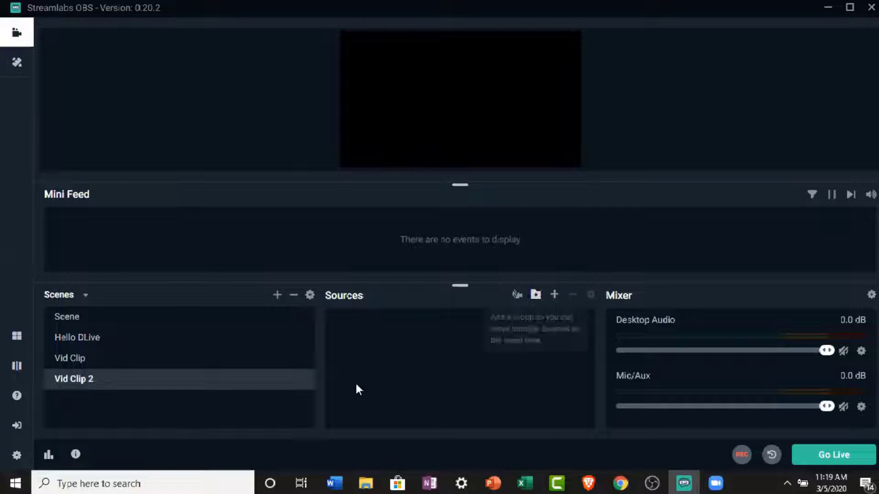
# Add a new Media Source named TotallyT Intro to the Vid Clip 2 scene
pyautogui.click(554, 297)
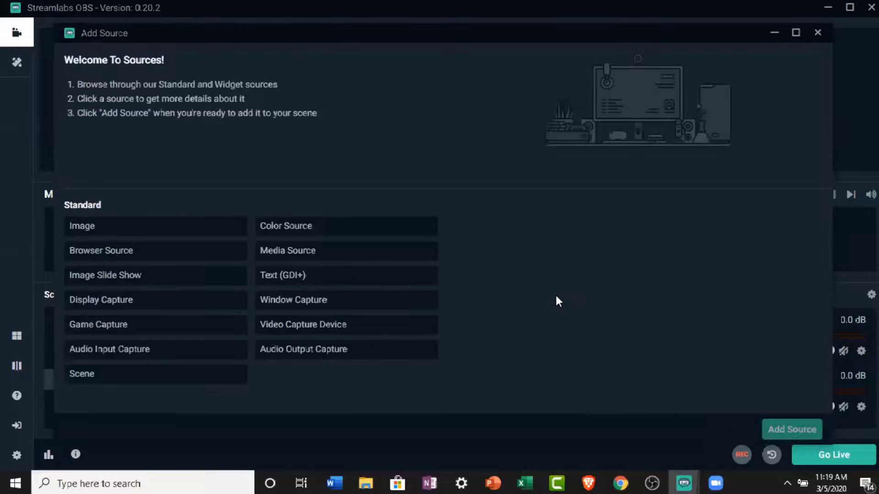
pyautogui.click(397, 252)
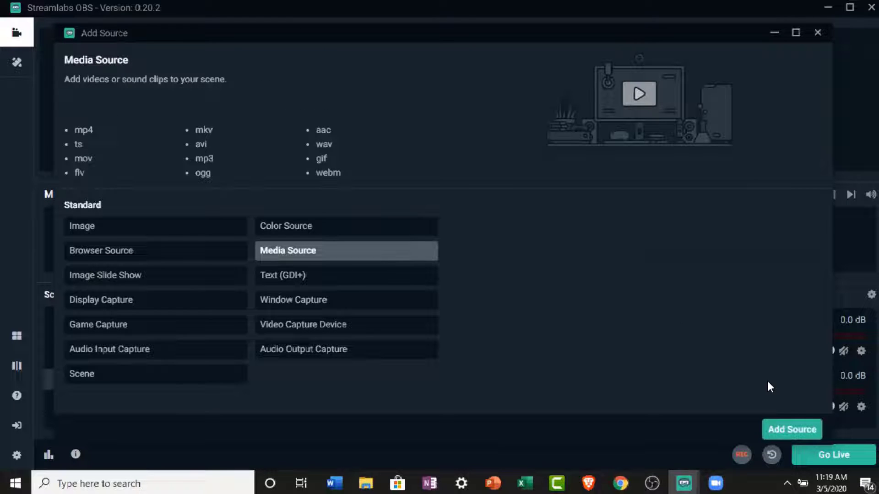
pyautogui.click(779, 432)
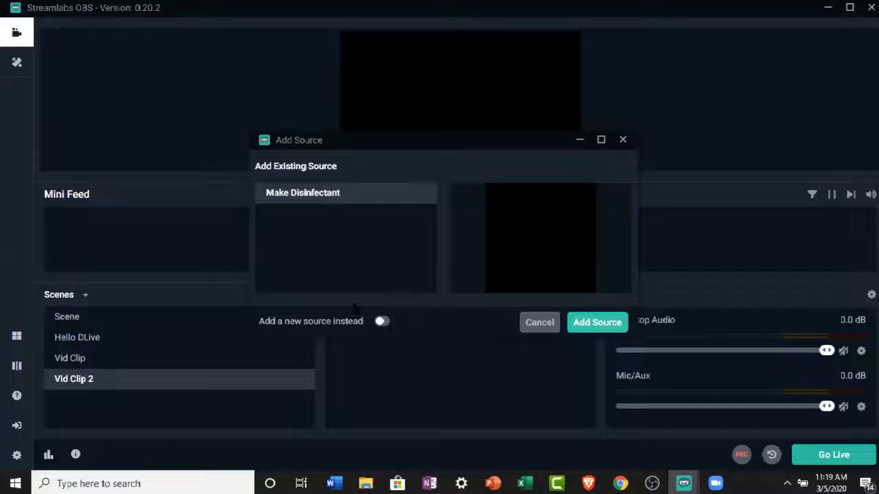
pyautogui.click(382, 323)
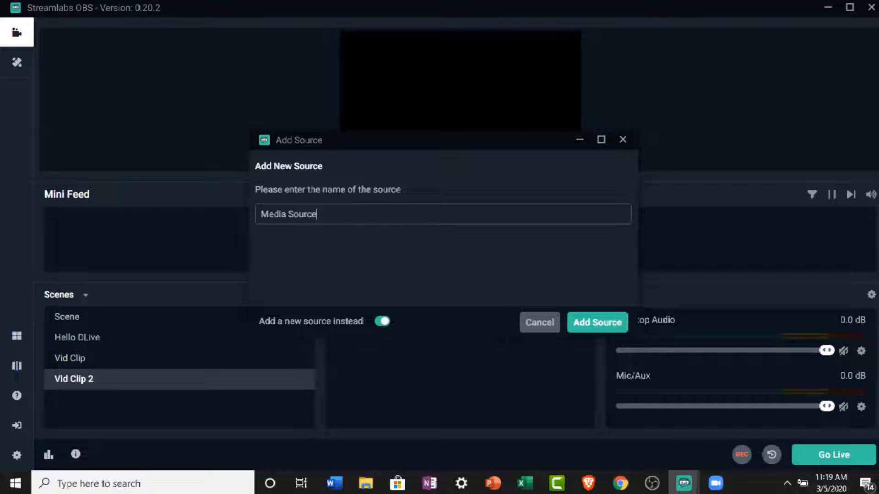
pyautogui.press('BackSpace')
pyautogui.press('BackSpace')
pyautogui.press('BackSpace')
pyautogui.press('BackSpace')
pyautogui.press('BackSpace')
pyautogui.press('BackSpace')
pyautogui.press('BackSpace')
pyautogui.press('BackSpace')
pyautogui.press('BackSpace')
pyautogui.press('BackSpace')
pyautogui.press('BackSpace')
pyautogui.press('BackSpace')
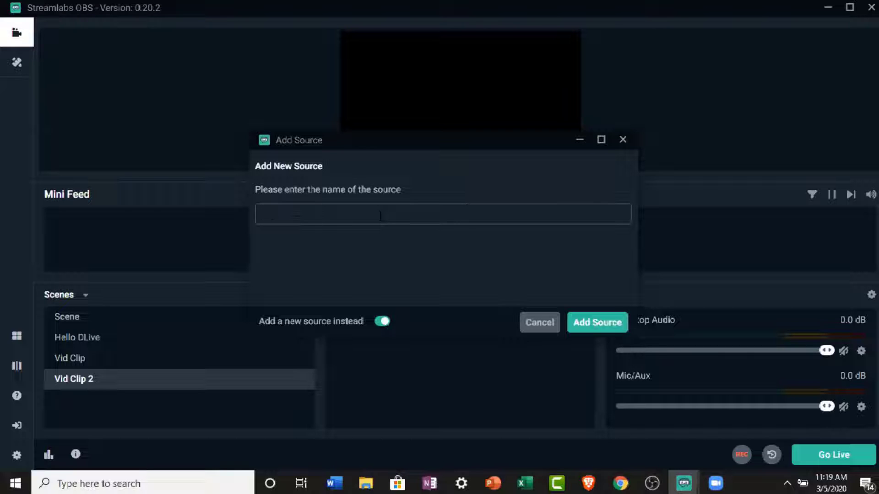
pyautogui.write('Tot')
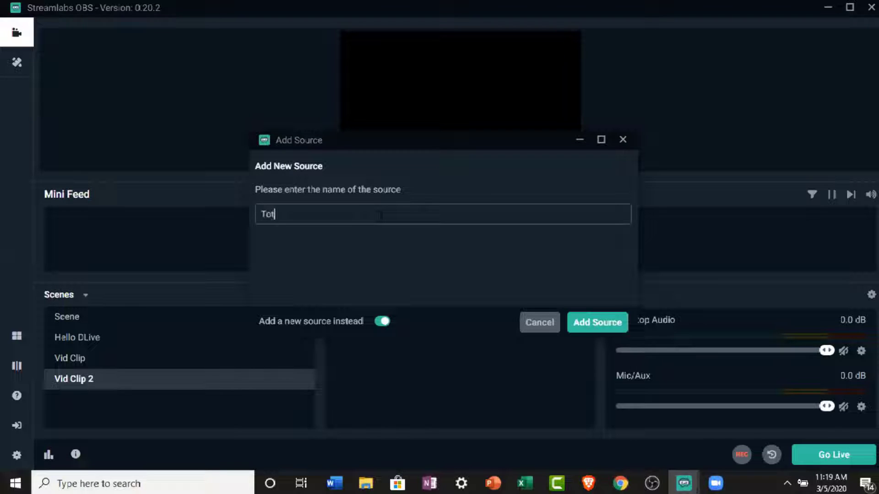
pyautogui.write('allyT Intro')
pyautogui.click(582, 324)
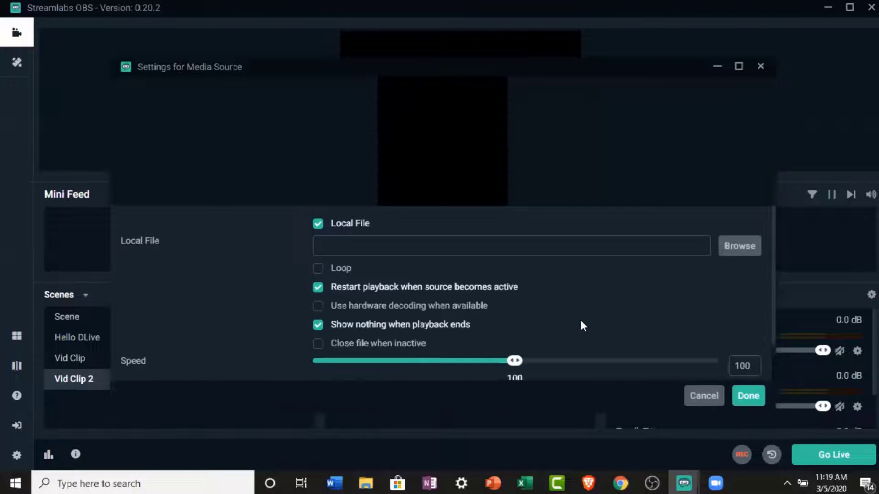
# Load the Intro Channel TotallyT video as the media source's local file and accept the source settings
pyautogui.click(739, 245)
pyautogui.doubleClick(164, 131)
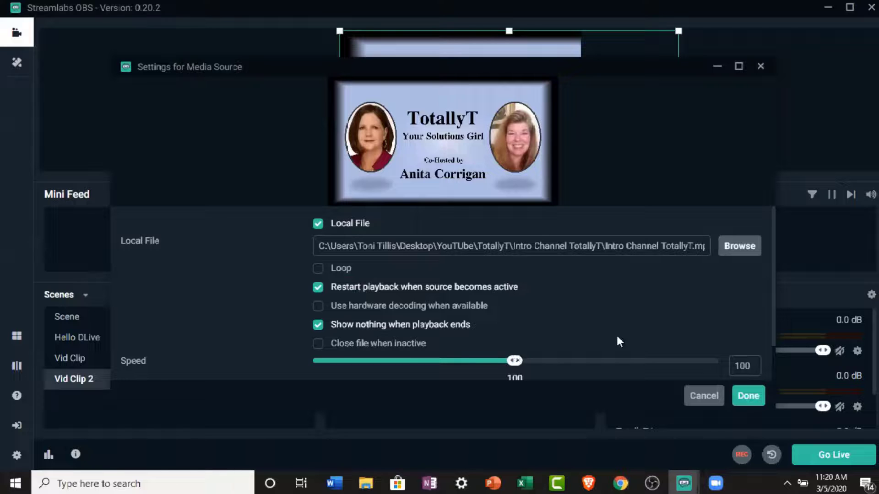
pyautogui.click(748, 396)
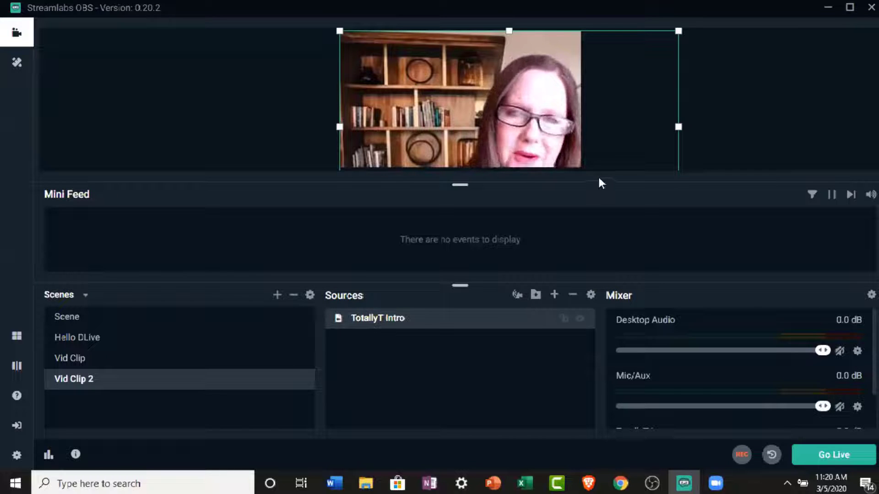
# Stretch the TotallyT Intro source to fill the screen
pyautogui.rightClick(465, 320)
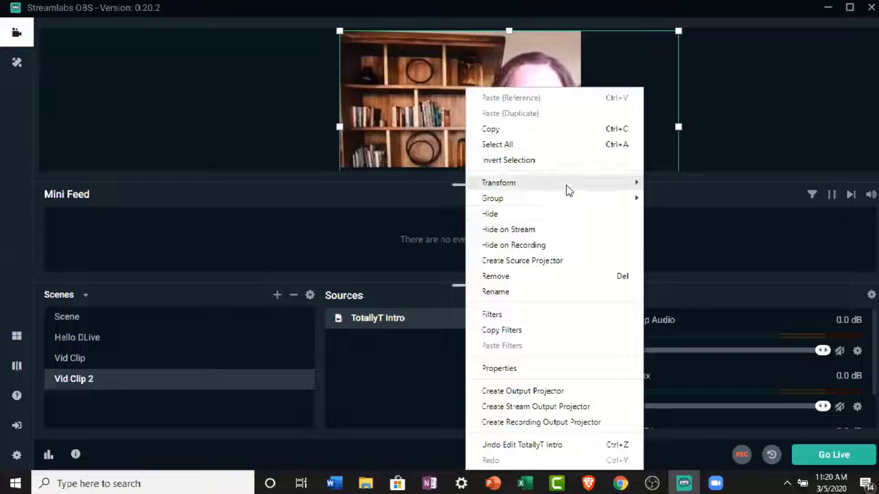
pyautogui.moveTo(566, 188)
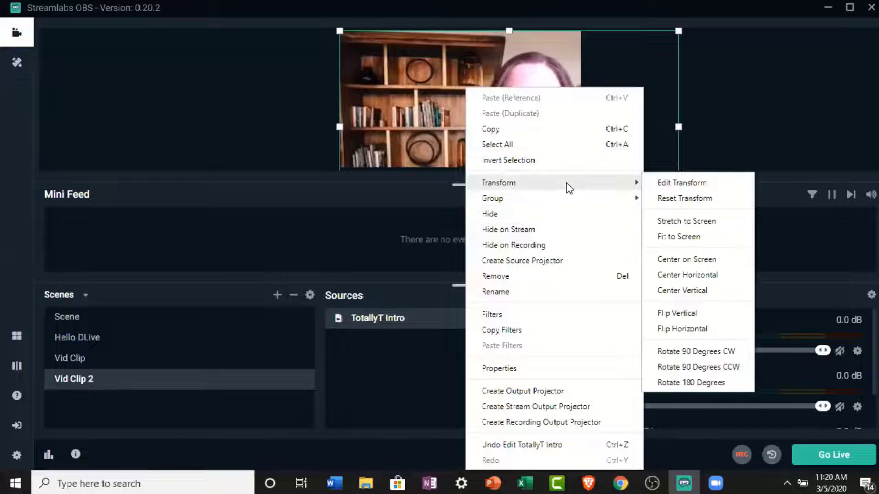
pyautogui.click(677, 224)
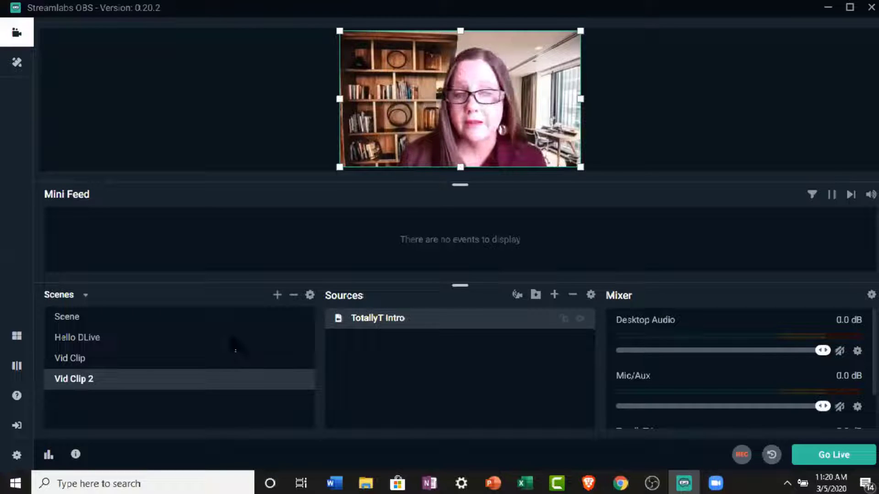
# Switch to Hello DLive and back to Vid Clip 2, and move Vid Clip 2 above Vid Clip in the scene list
pyautogui.click(95, 344)
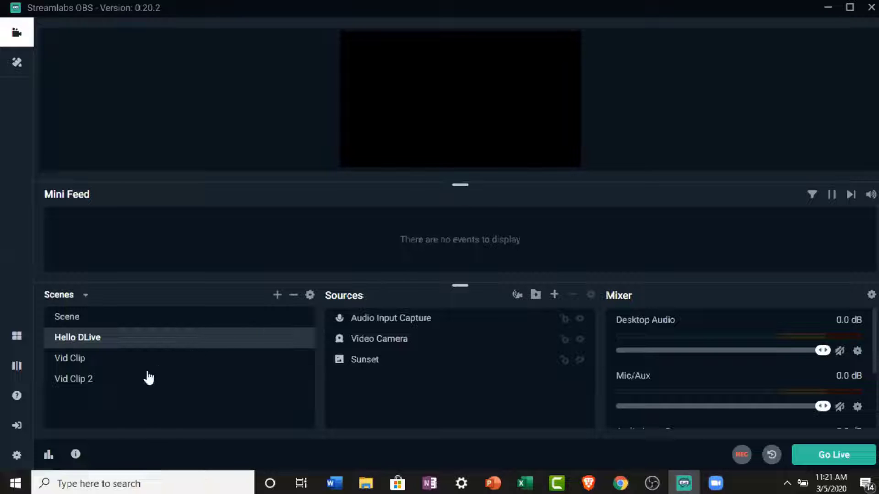
pyautogui.click(130, 385)
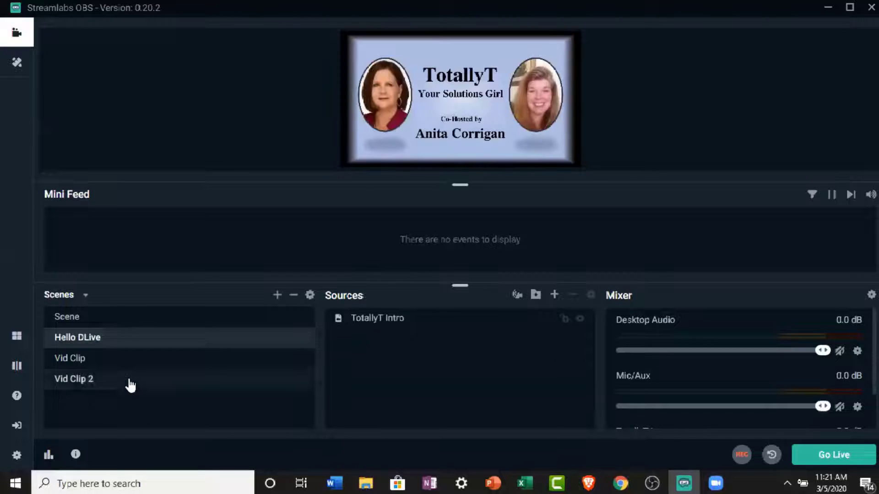
pyautogui.moveTo(130, 385); pyautogui.dragTo(132, 355)
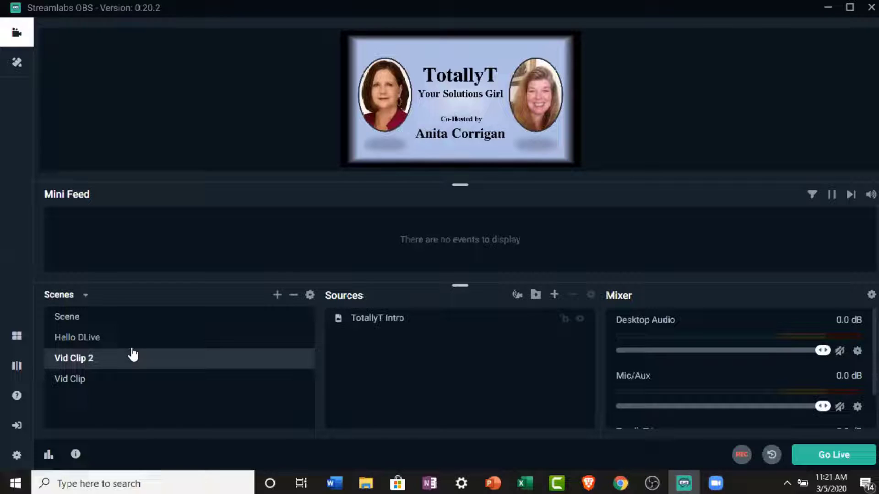
# Try moving the Hello DLive scene to the end of the scene list and return it to just below Scene
pyautogui.click(99, 340)
pyautogui.moveTo(99, 341); pyautogui.dragTo(97, 406)
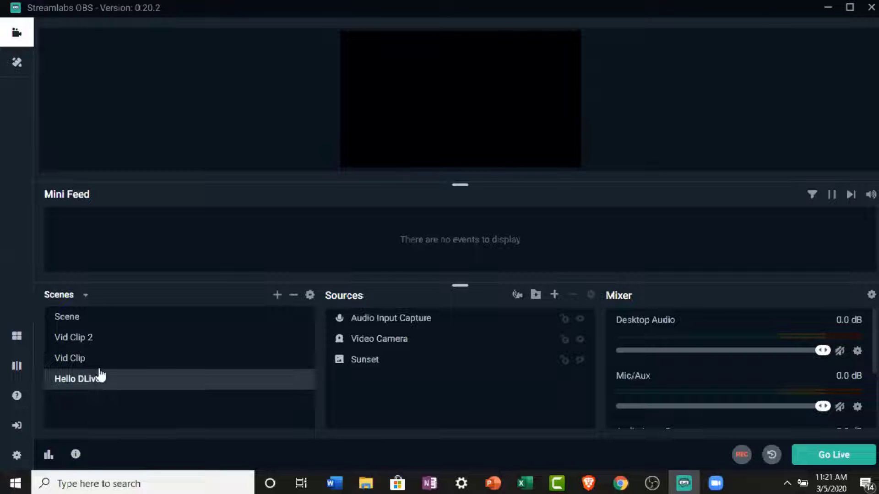
pyautogui.moveTo(101, 380); pyautogui.dragTo(105, 337)
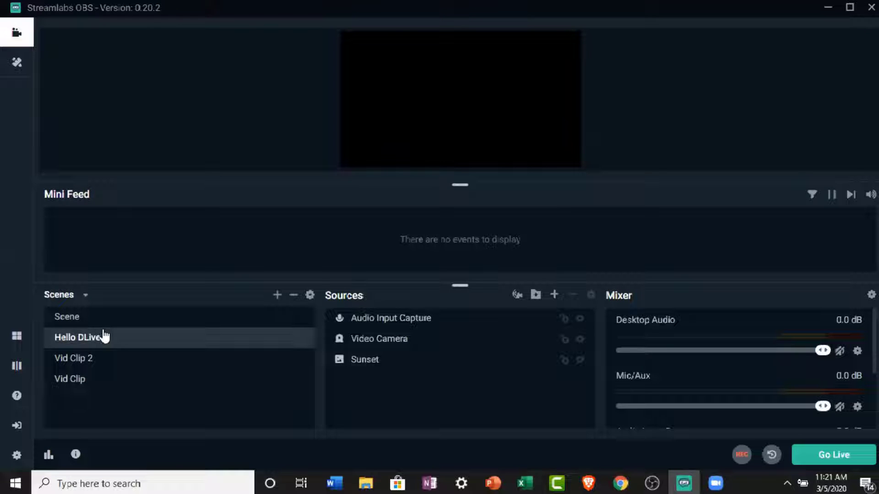
# Rename the Vid Clip 2 scene as Vid Clip 1
pyautogui.click(95, 361)
pyautogui.rightClick(96, 359)
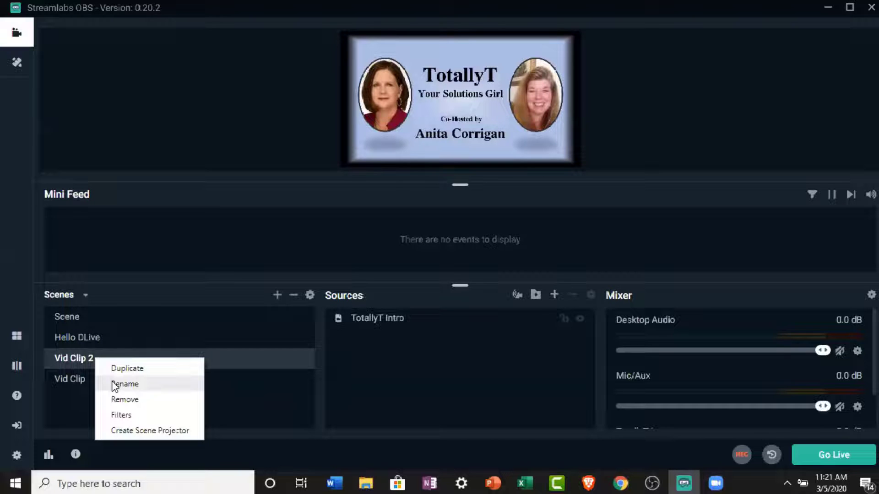
pyautogui.click(114, 386)
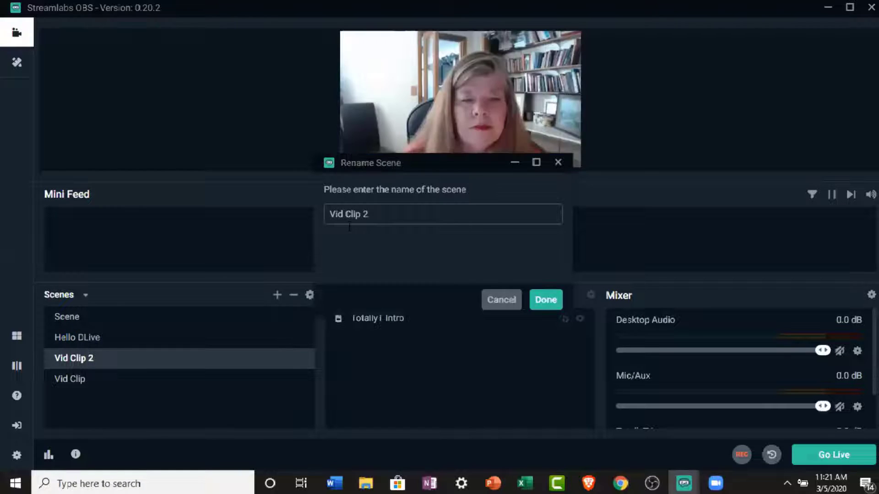
pyautogui.press('BackSpace')
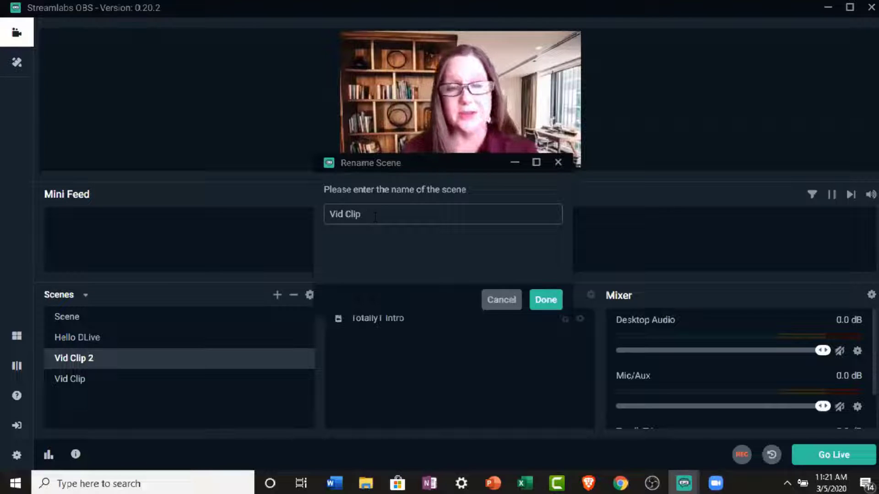
pyautogui.write('1')
pyautogui.click(543, 299)
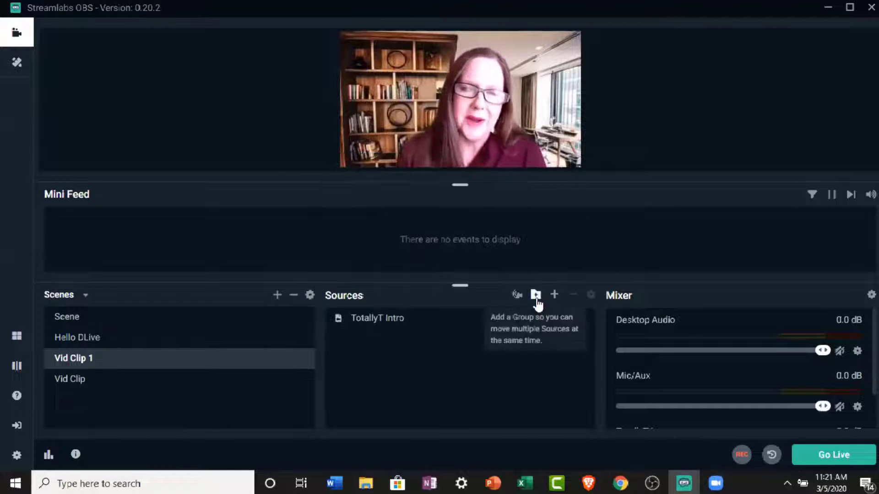
# Rename the Vid Clip scene containing Make Disinfectant as Vid Clip 2
pyautogui.click(147, 387)
pyautogui.rightClick(146, 382)
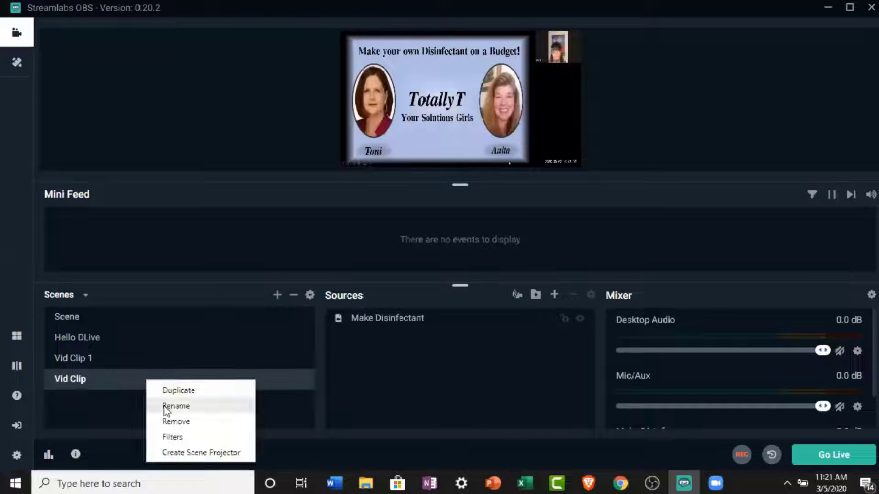
pyautogui.click(166, 406)
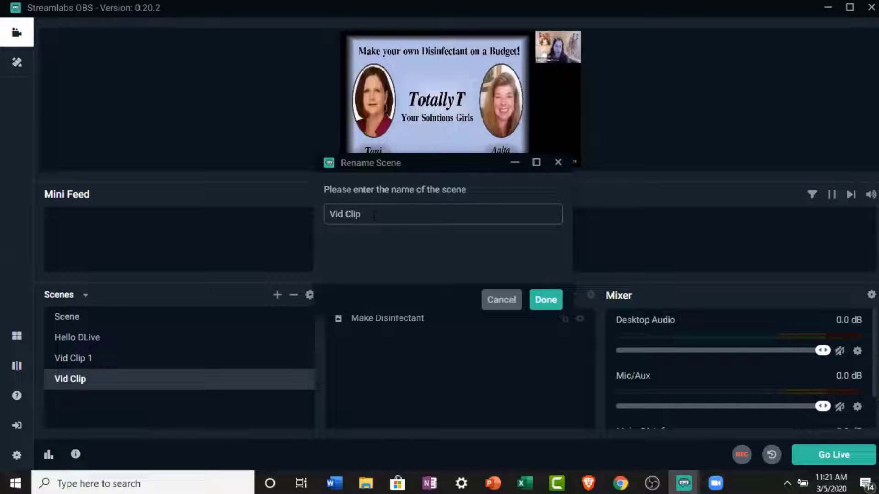
pyautogui.write('2')
pyautogui.click(546, 300)
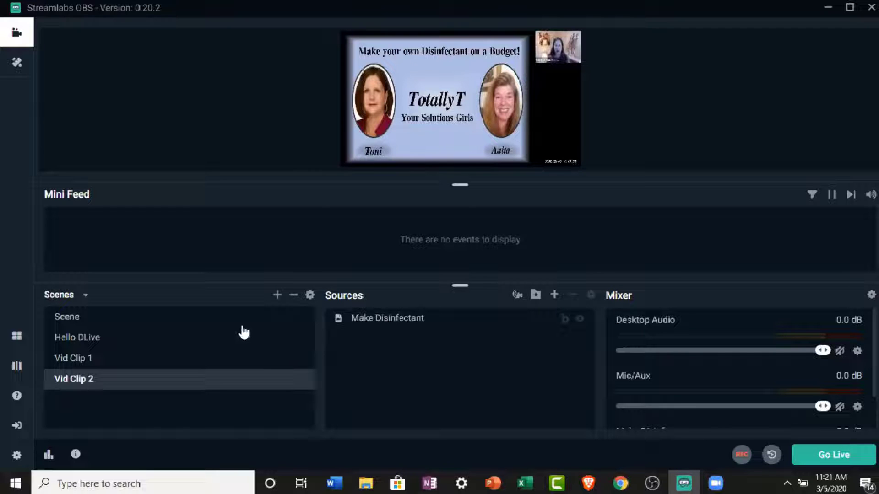
# Add a Text (GDI+) source named Welcome to TotallyT Your Solutions Girls to the Hello DLive scene
pyautogui.click(225, 336)
pyautogui.click(226, 341)
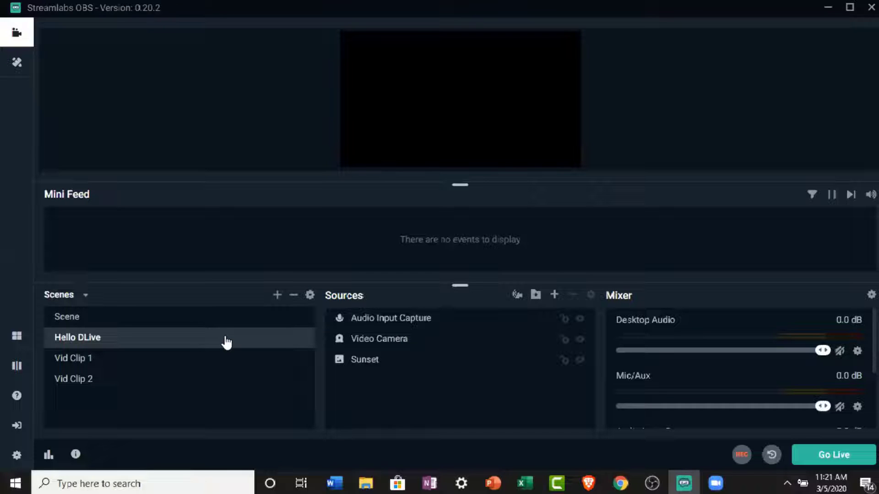
pyautogui.click(554, 295)
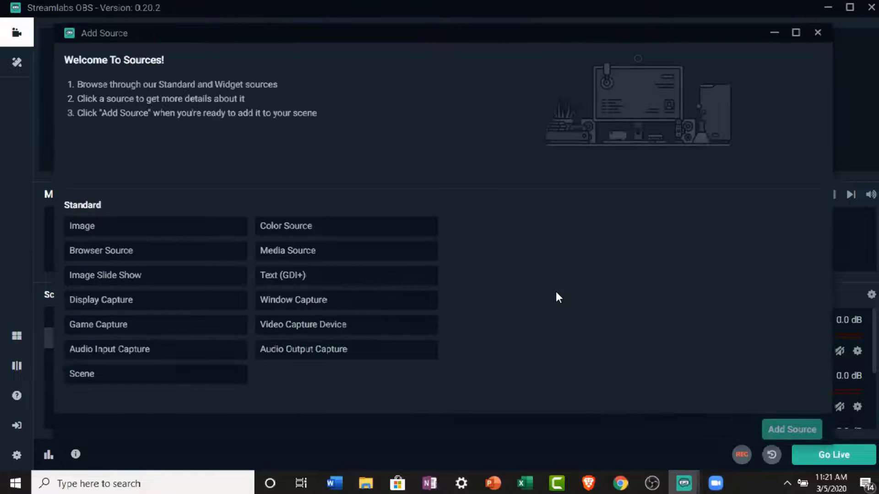
pyautogui.click(404, 285)
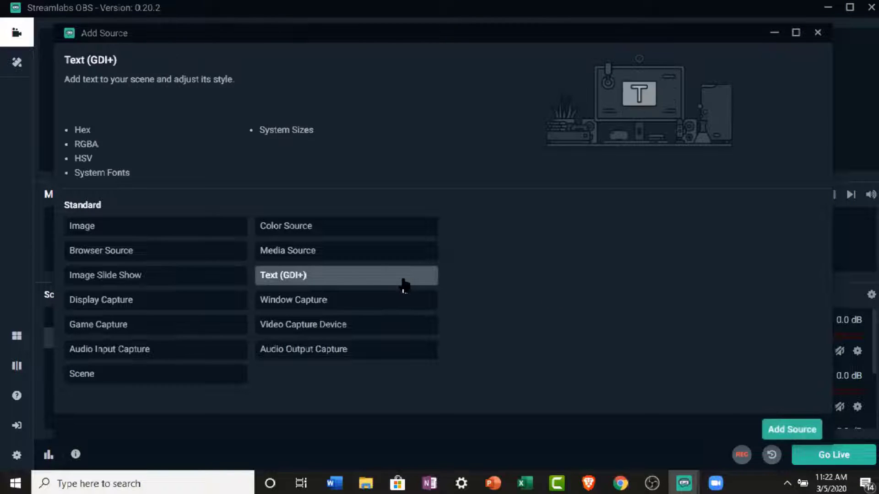
pyautogui.click(775, 428)
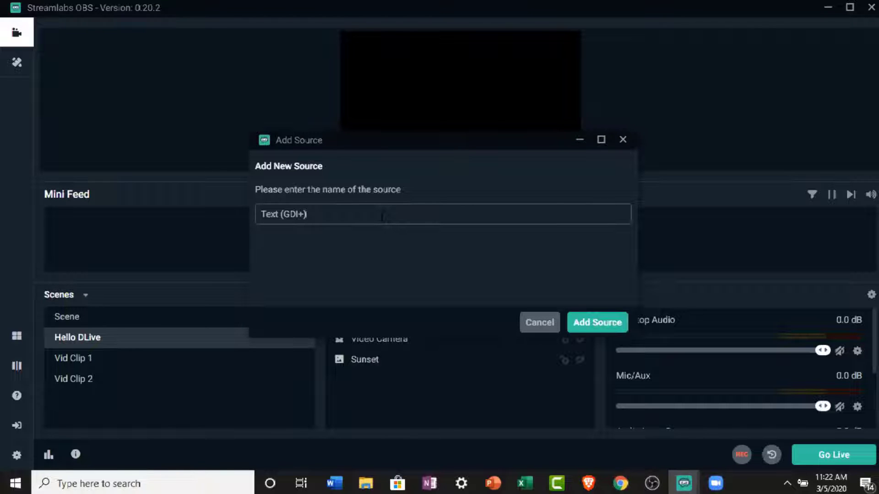
pyautogui.press('BackSpace')
pyautogui.press('BackSpace')
pyautogui.press('BackSpace')
pyautogui.press('BackSpace')
pyautogui.press('BackSpace')
pyautogui.press('BackSpace')
pyautogui.press('BackSpace')
pyautogui.press('BackSpace')
pyautogui.press('BackSpace')
pyautogui.press('BackSpace')
pyautogui.press('BackSpace')
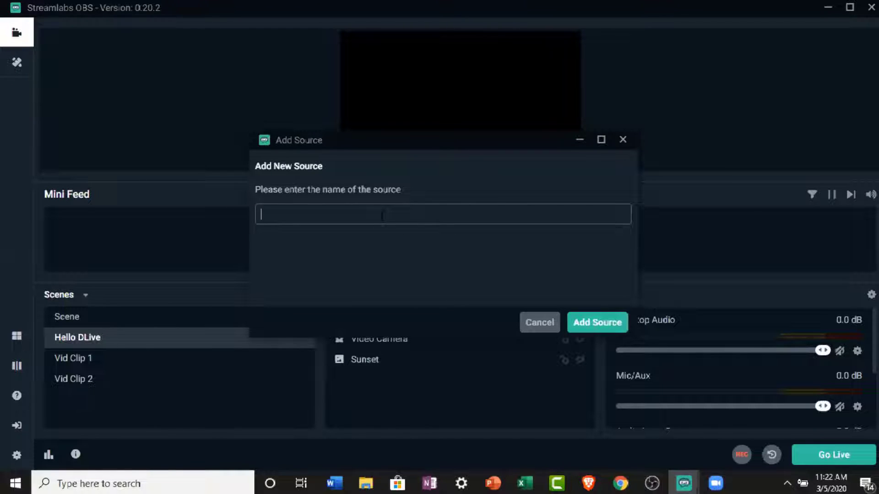
pyautogui.write('TotallyT S')
pyautogui.press('BackSpace')
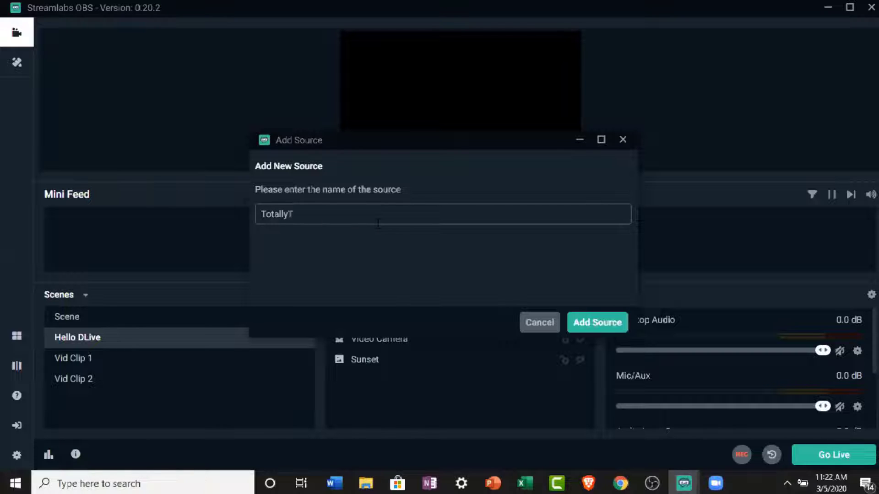
pyautogui.write('Your Solutions Girls')
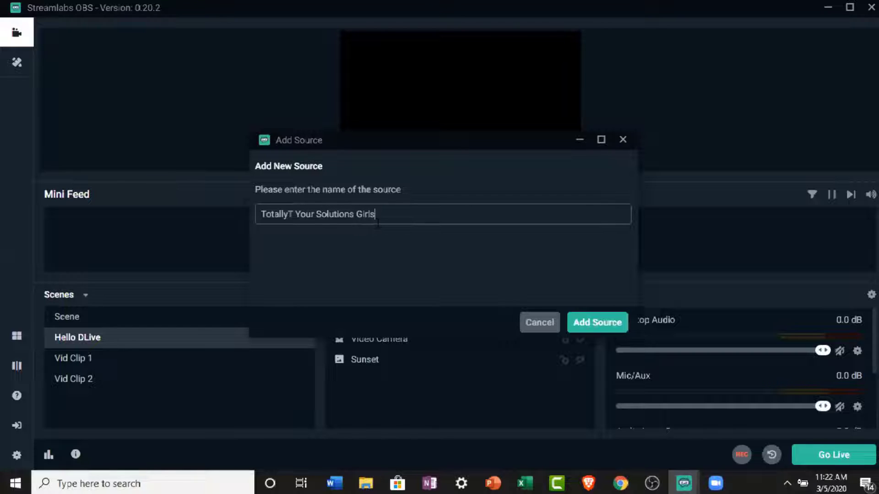
pyautogui.press('Left')
pyautogui.press('Left')
pyautogui.press('Left')
pyautogui.press('Left')
pyautogui.press('Left')
pyautogui.press('Left')
pyautogui.press('Left')
pyautogui.press('Left')
pyautogui.press('Left')
pyautogui.press('Left')
pyautogui.press('Left')
pyautogui.press('Left')
pyautogui.press('Left')
pyautogui.press('Left')
pyautogui.press('Left')
pyautogui.press('Left')
pyautogui.press('Left')
pyautogui.press('Left')
pyautogui.press('Left')
pyautogui.press('Left')
pyautogui.press('Left')
pyautogui.write('Welcome ')
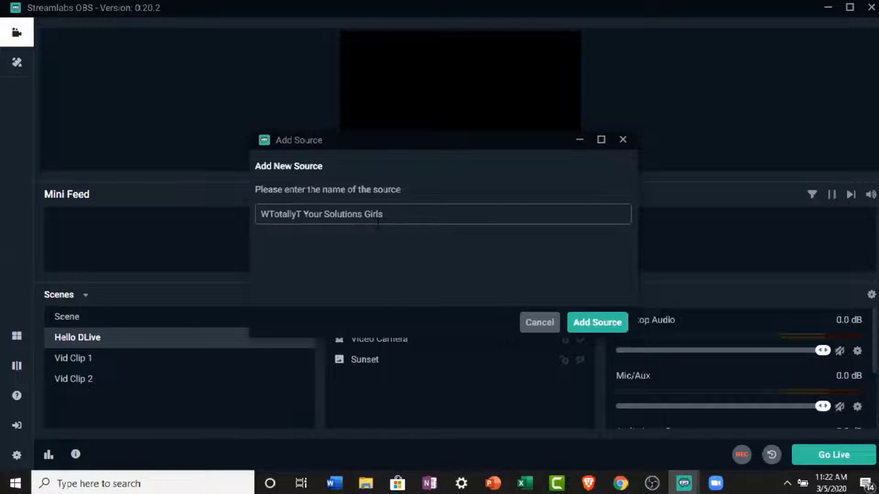
pyautogui.write('to')
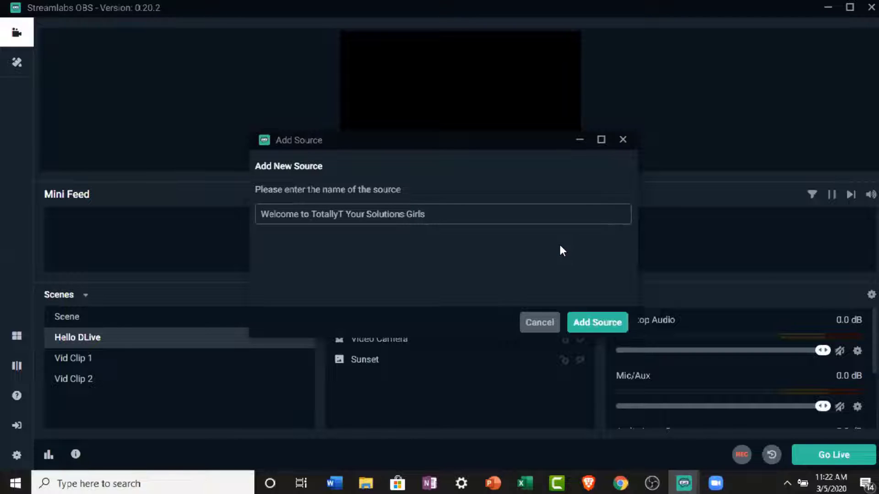
pyautogui.click(603, 331)
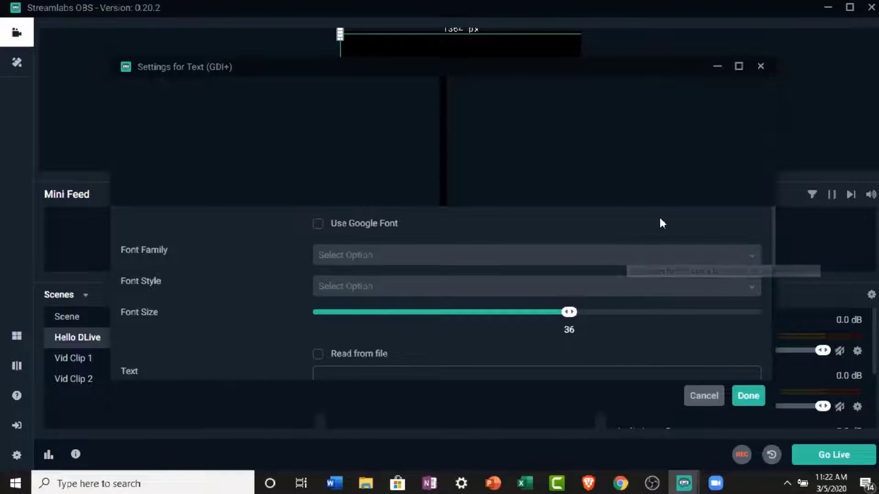
# Set the welcome text's font family to Georgia and keep the Regular font style
pyautogui.click(520, 256)
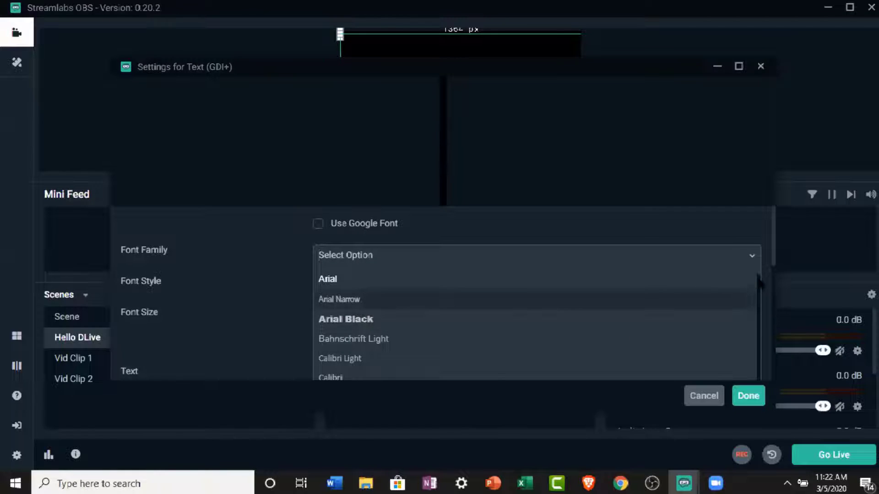
pyautogui.moveTo(760, 277); pyautogui.dragTo(760, 296)
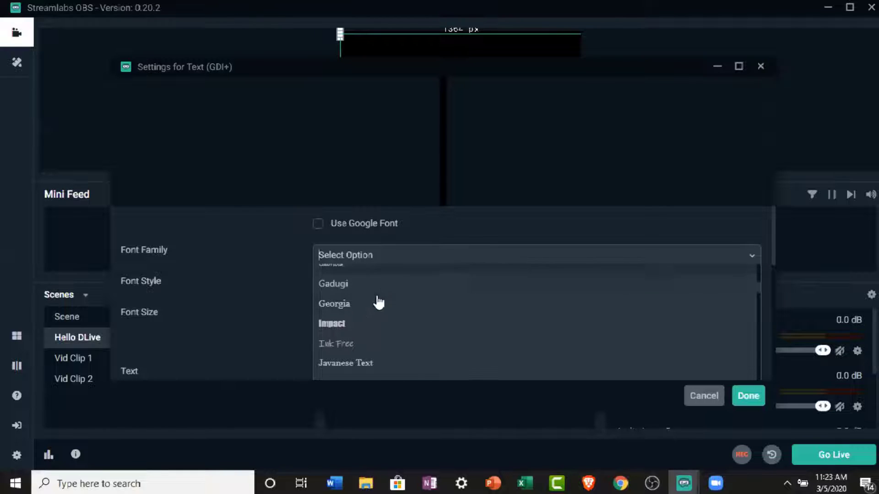
pyautogui.click(356, 311)
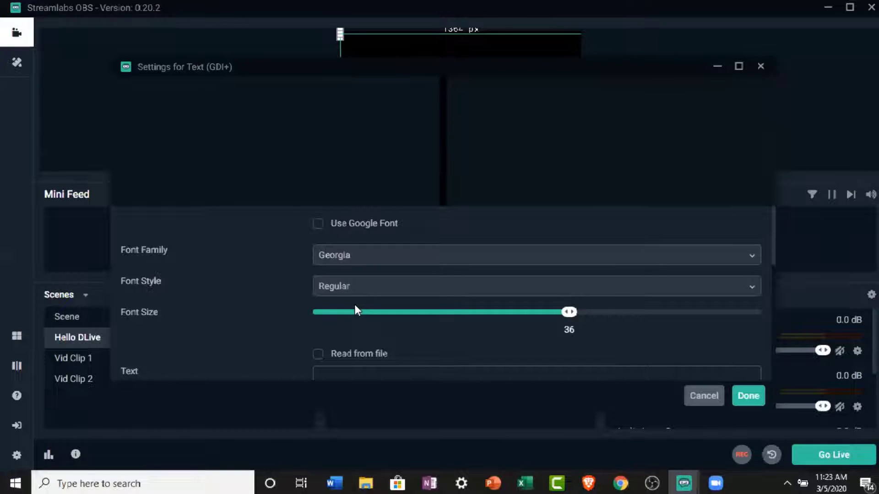
pyautogui.click(384, 289)
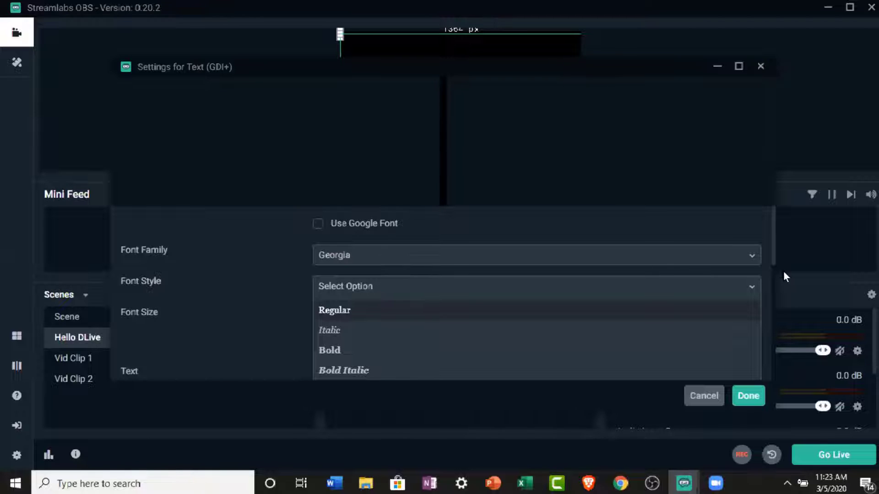
pyautogui.click(753, 287)
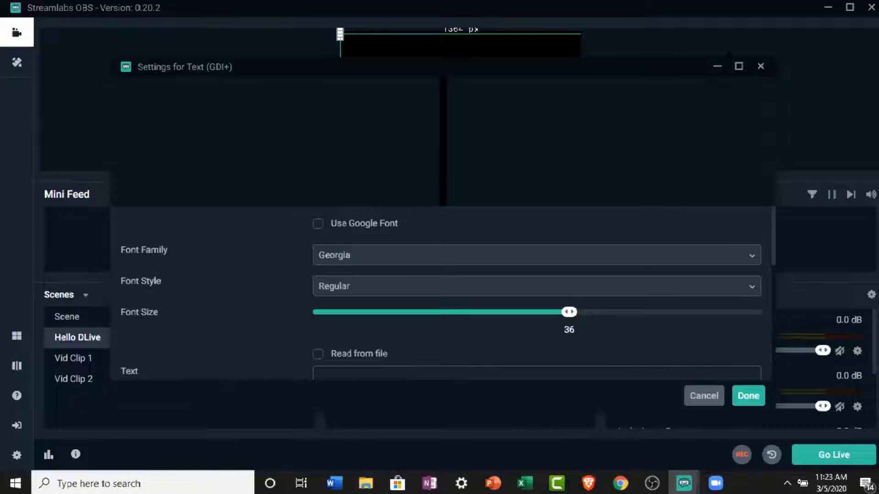
# Enter "Welcome to TotallyT Your Solutions Girls" as the text source's content and accept its settings
pyautogui.click(739, 66)
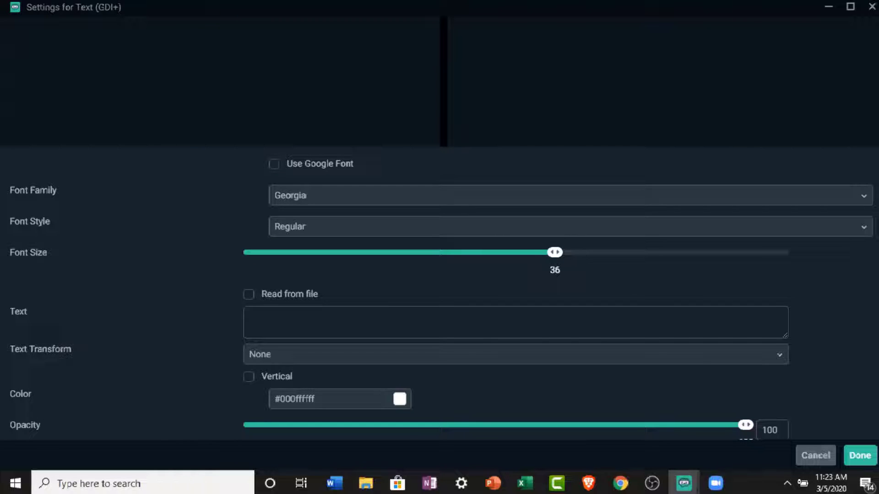
pyautogui.scroll(-2, 441, 295)
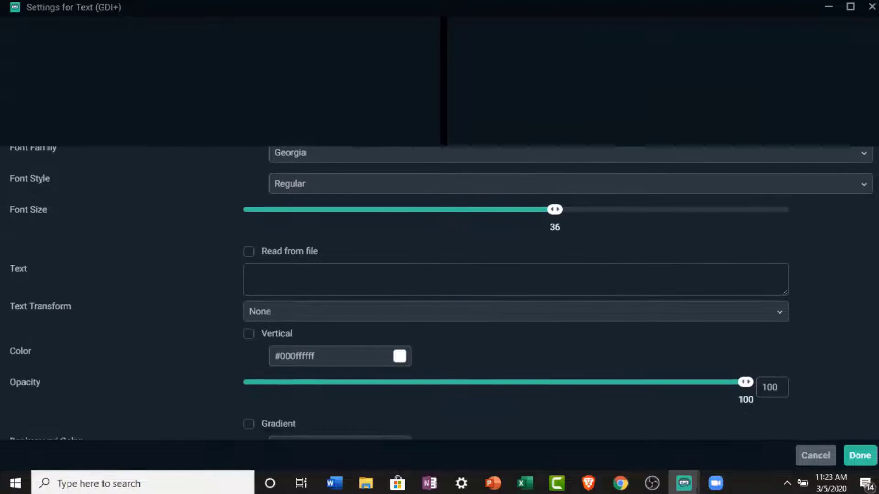
pyautogui.scroll(-3, 441, 295)
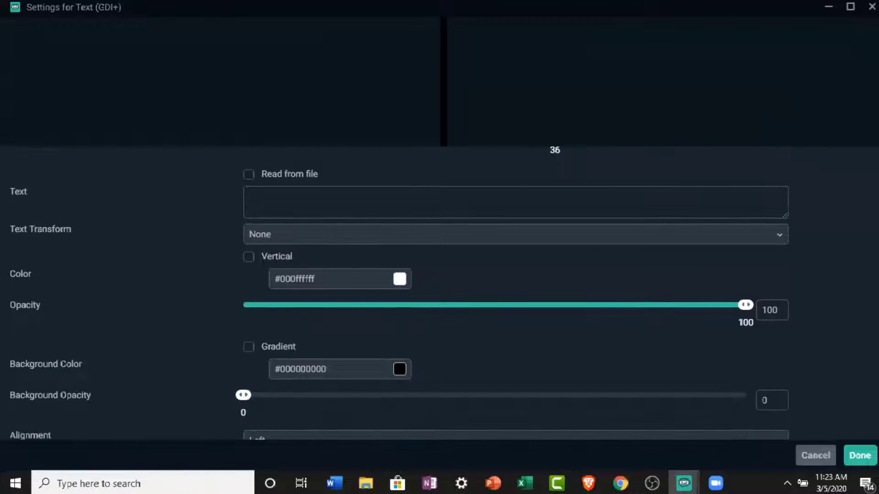
pyautogui.scroll(-4, 441, 295)
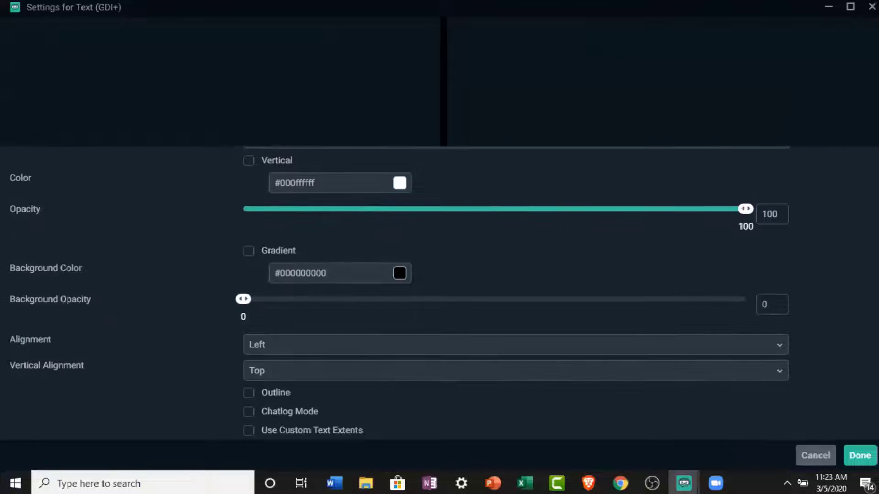
pyautogui.scroll(8, 441, 295)
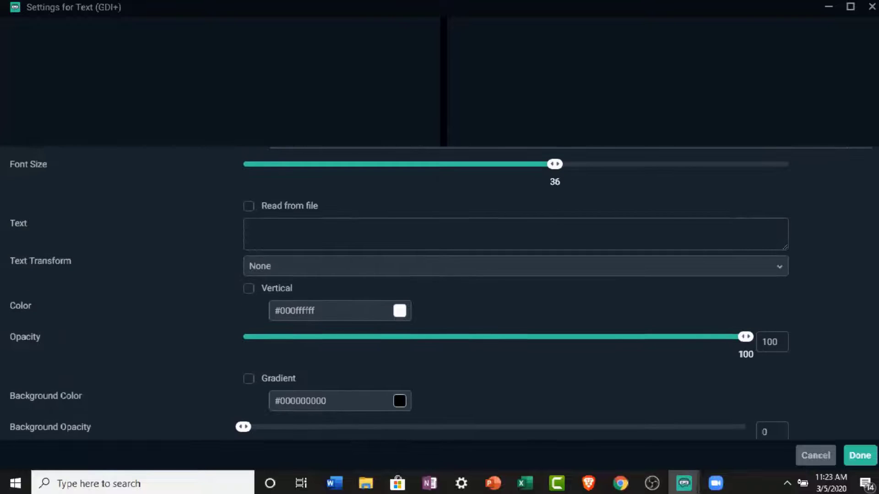
pyautogui.scroll(2, 441, 295)
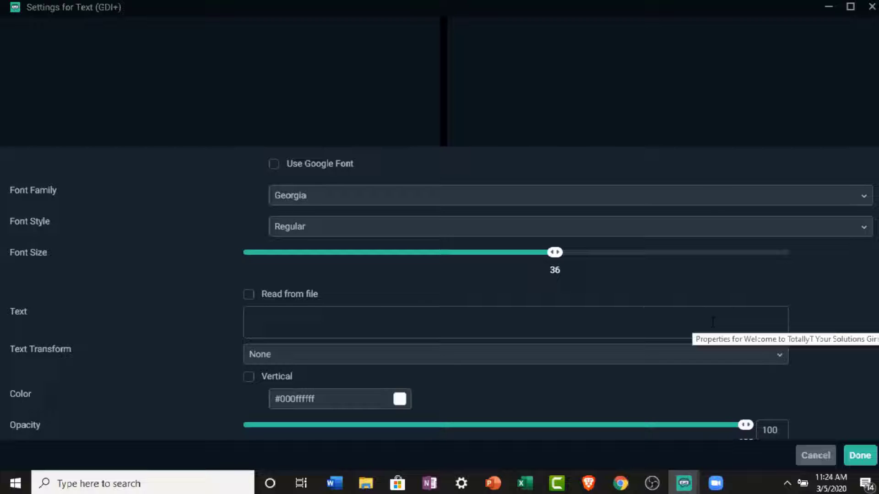
pyautogui.click(619, 323)
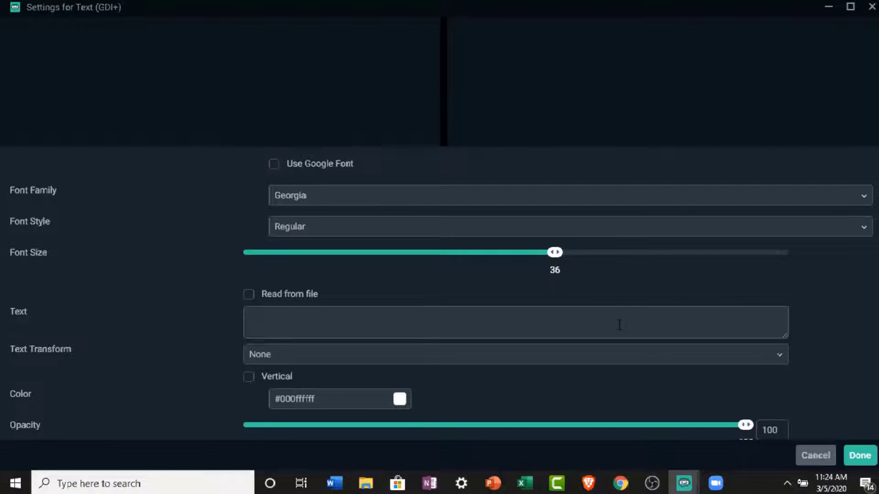
pyautogui.write('Welco')
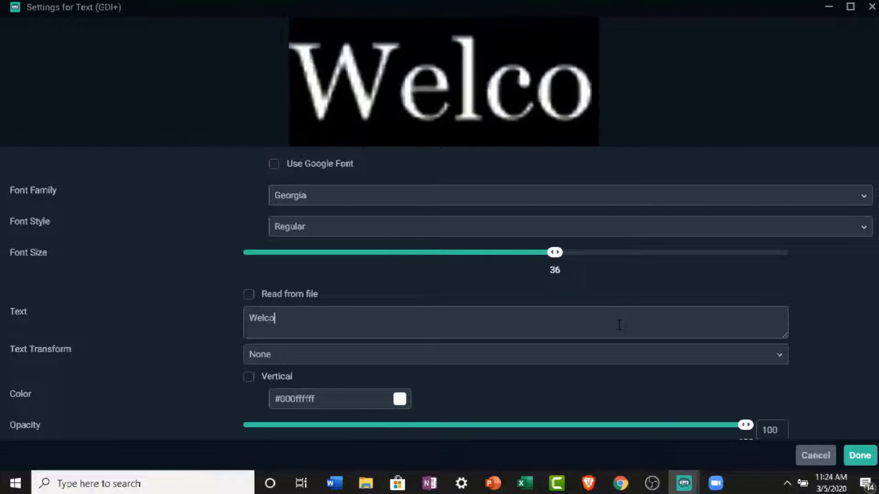
pyautogui.write('me ')
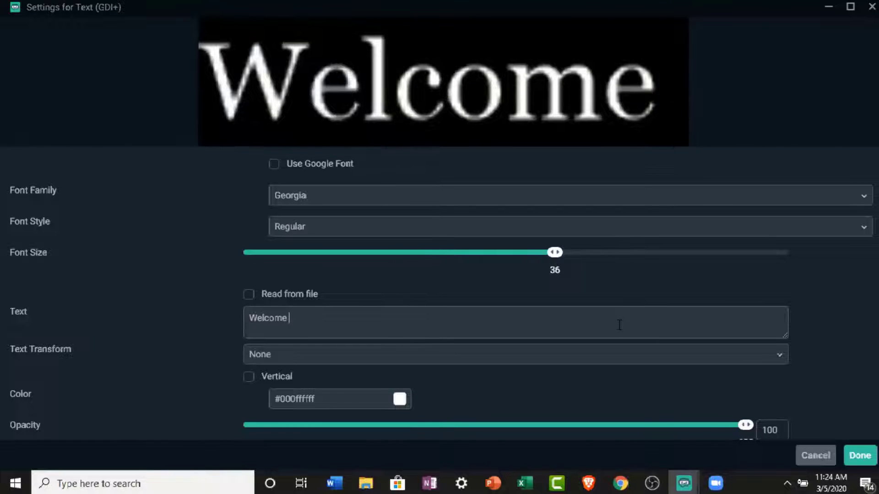
pyautogui.write('to To')
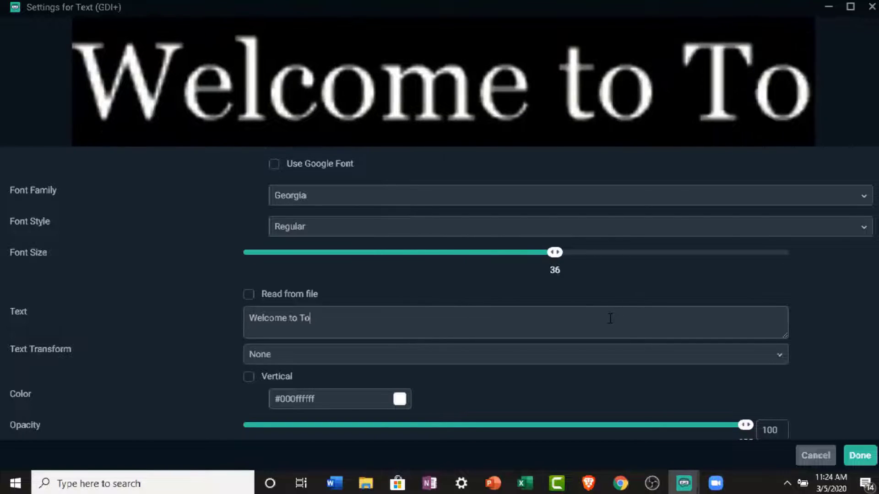
pyautogui.write('tallyT')
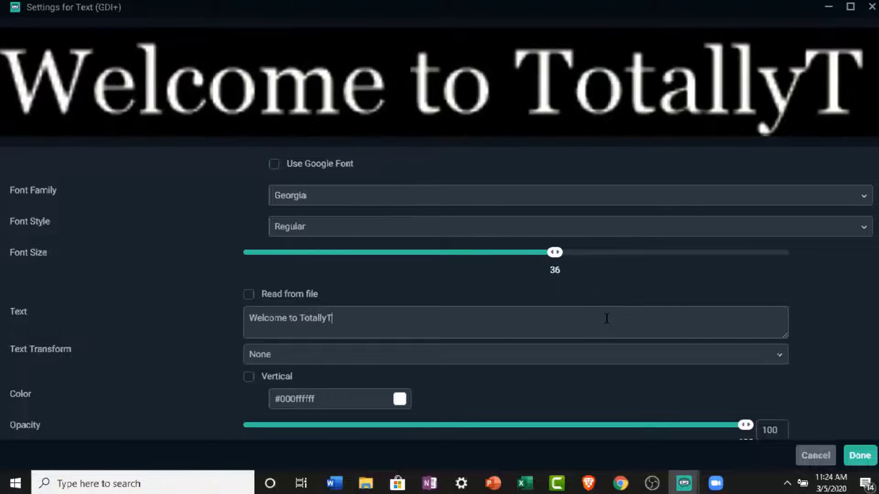
pyautogui.write(' Your')
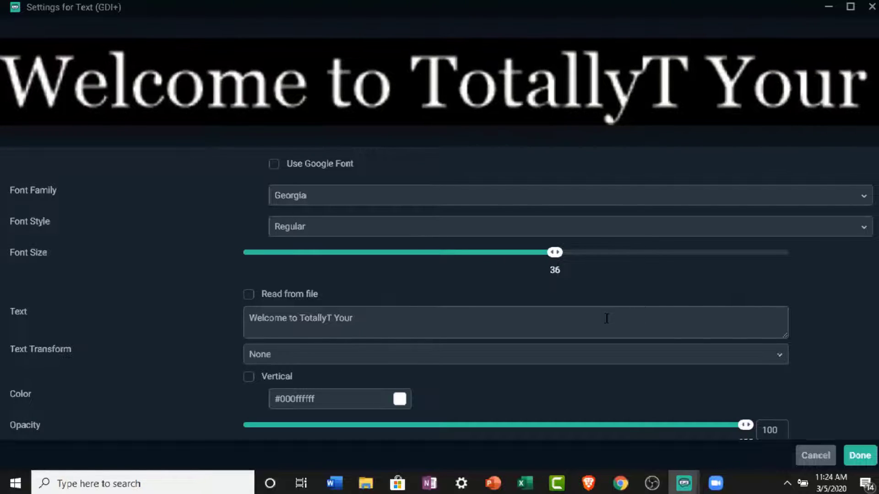
pyautogui.write(' Solutions')
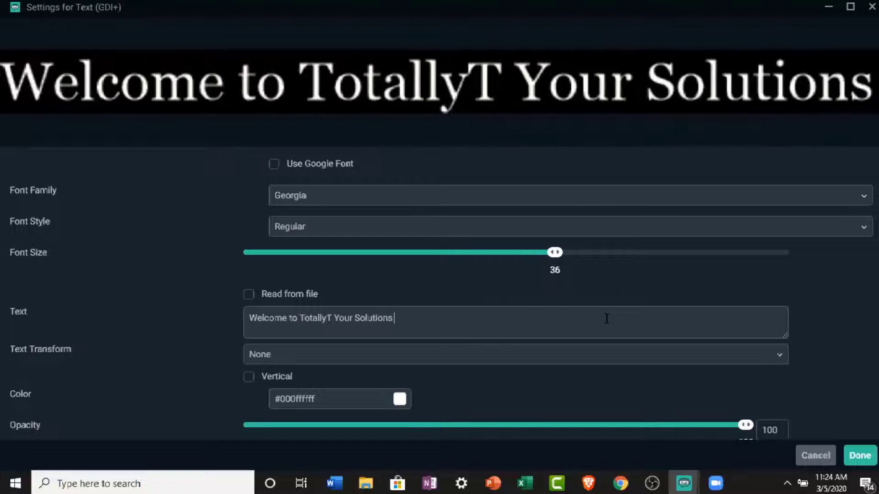
pyautogui.write(' Girls')
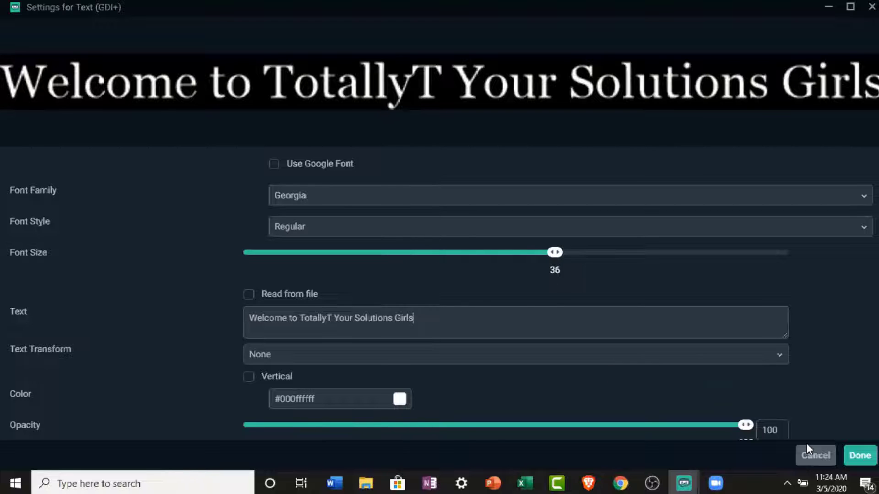
pyautogui.click(862, 460)
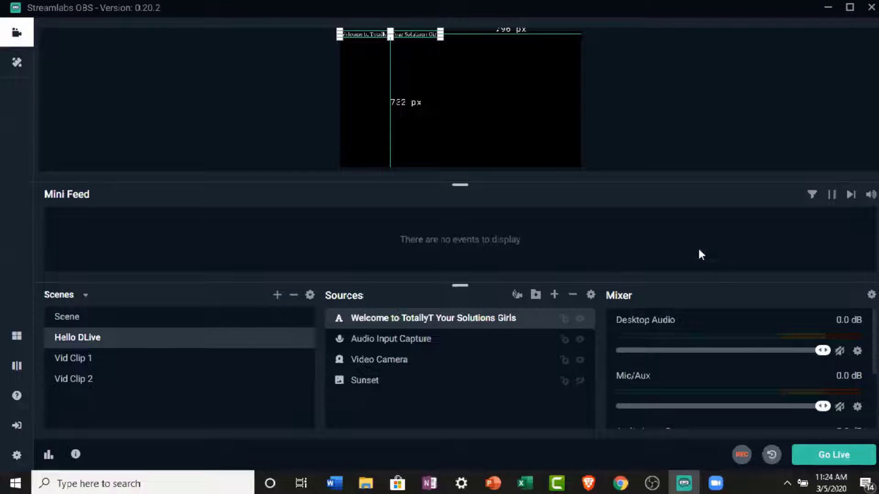
# Fit the welcome text source to the screen and move it down to the bottom edge of the canvas
pyautogui.click(431, 34)
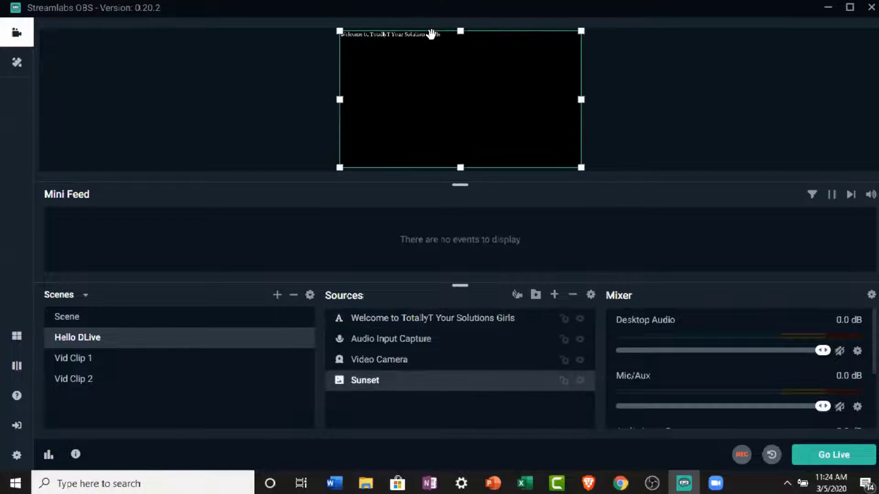
pyautogui.click(431, 34)
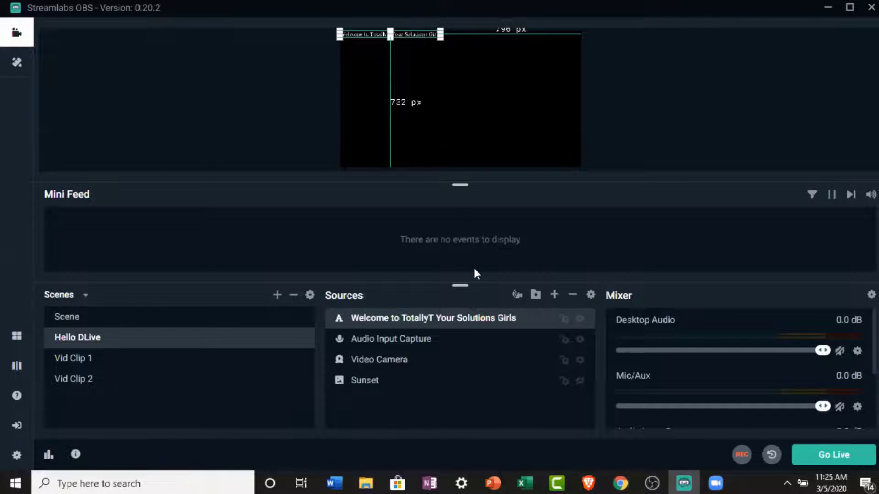
pyautogui.rightClick(452, 326)
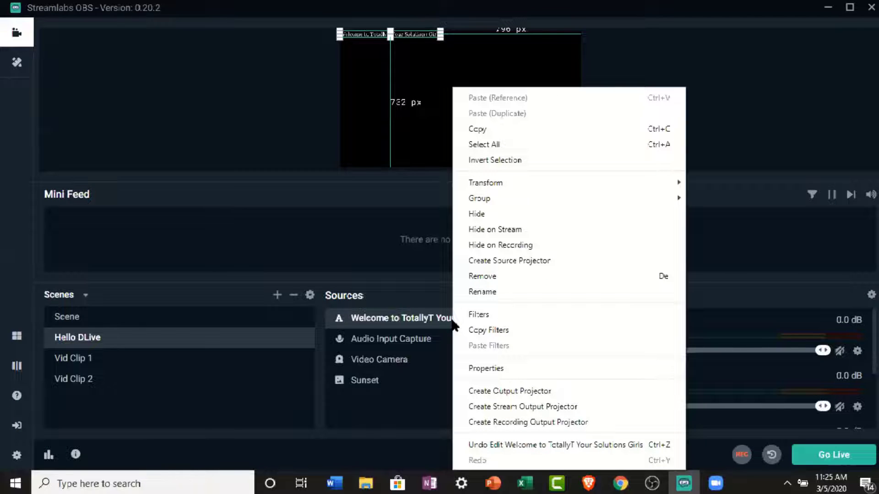
pyautogui.moveTo(674, 192)
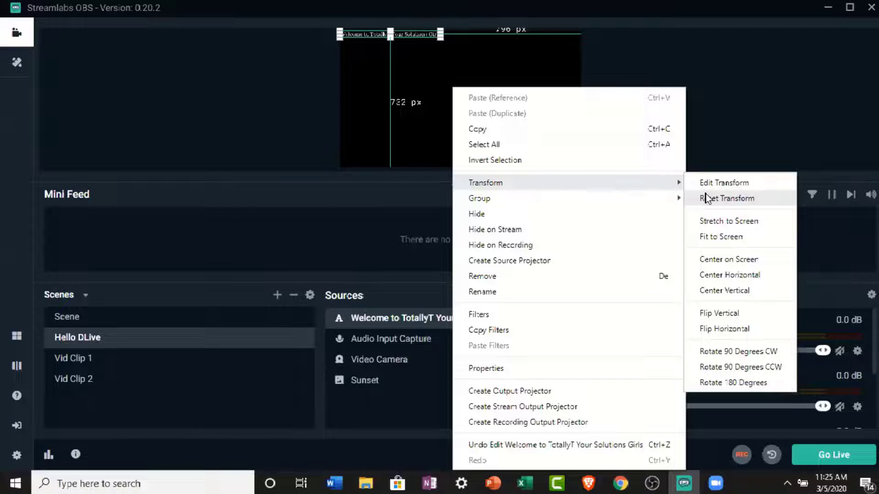
pyautogui.click(710, 235)
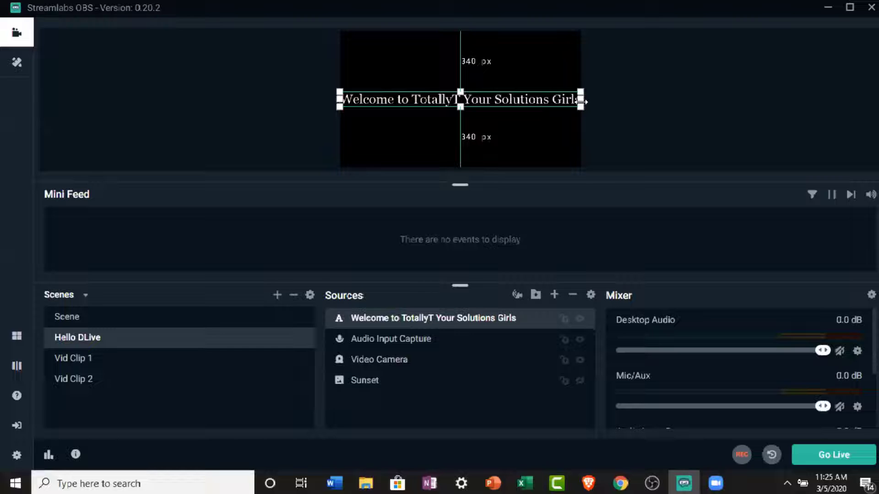
pyautogui.moveTo(562, 99); pyautogui.dragTo(566, 154)
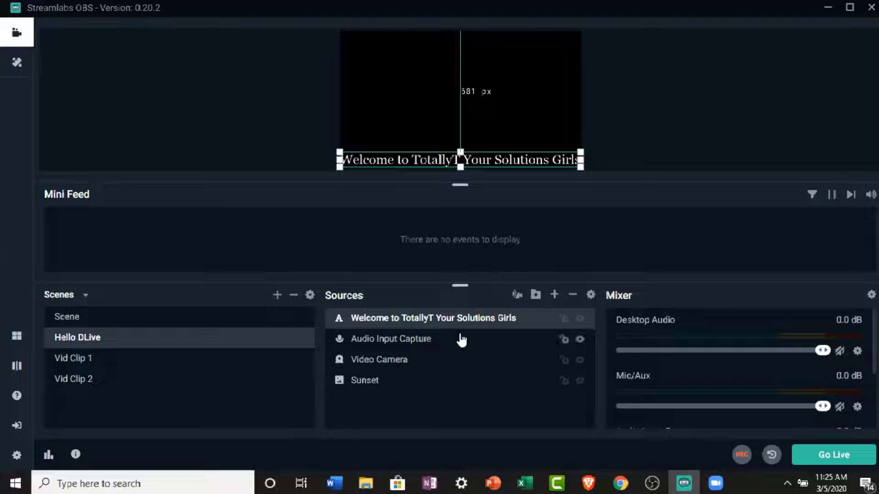
# Add a Scroll filter named Scroll to the Welcome to TotallyT Your Solutions Girls source
pyautogui.rightClick(466, 317)
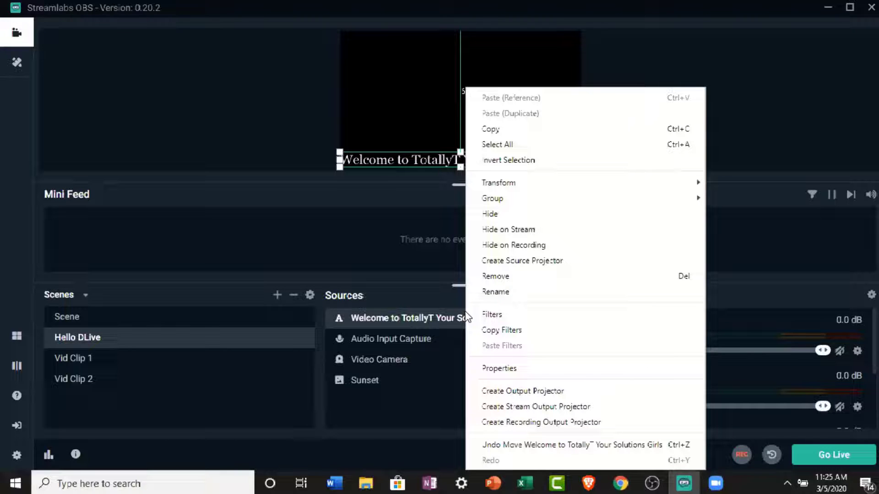
pyautogui.moveTo(630, 194)
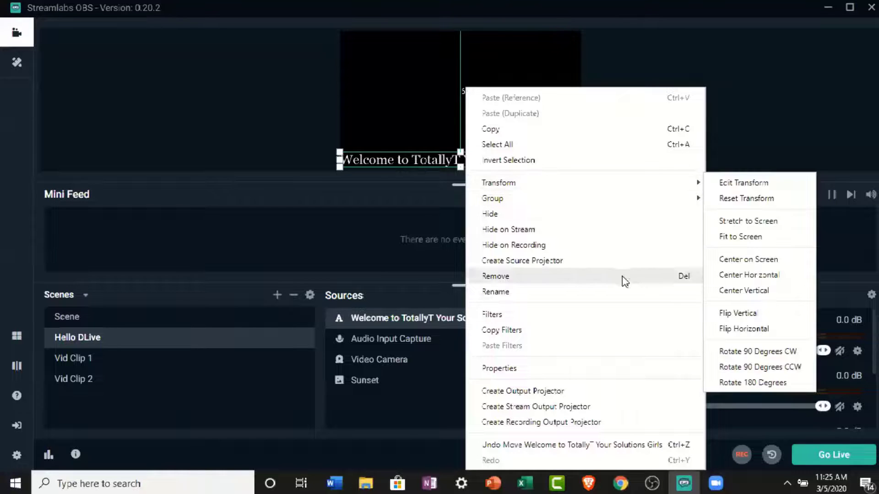
pyautogui.click(616, 315)
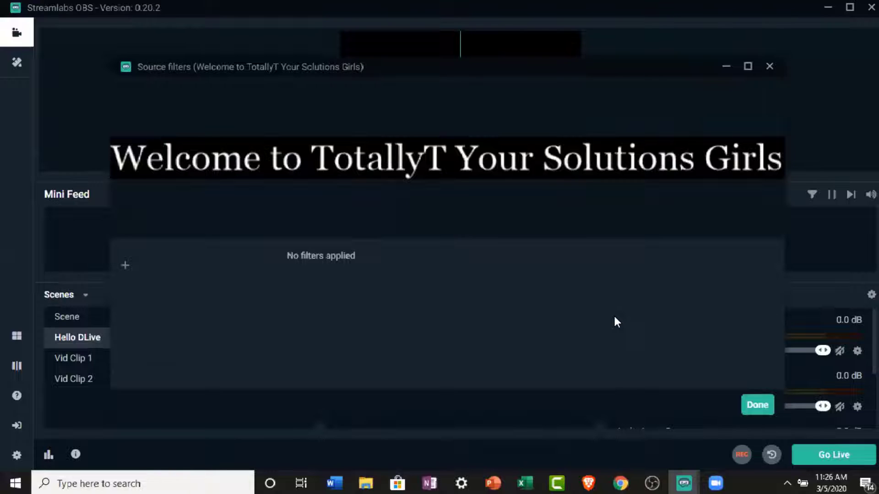
pyautogui.click(125, 267)
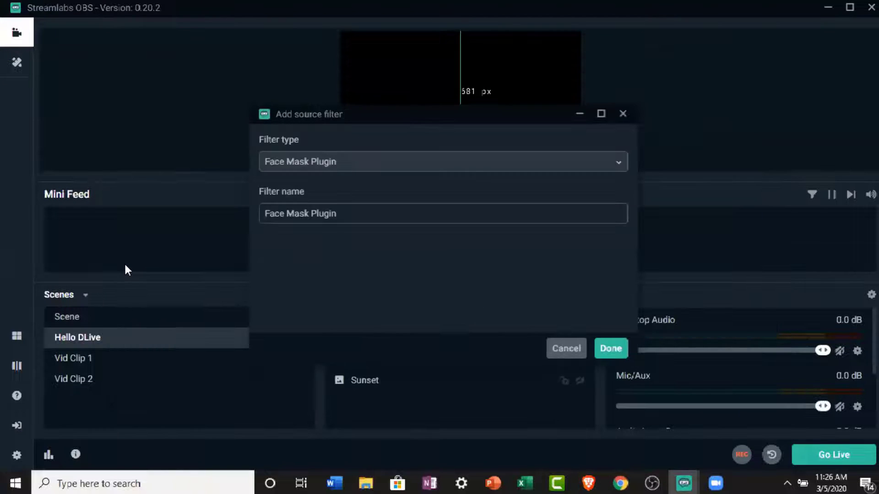
pyautogui.click(446, 174)
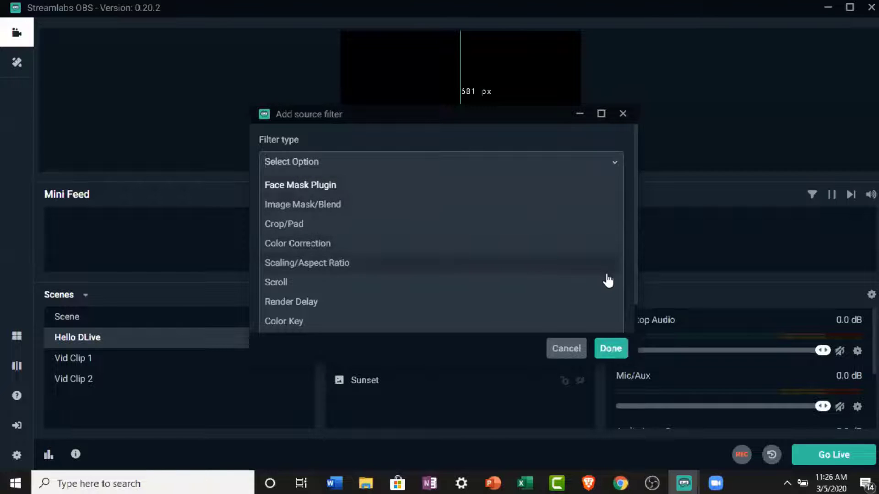
pyautogui.click(634, 300)
pyautogui.click(588, 176)
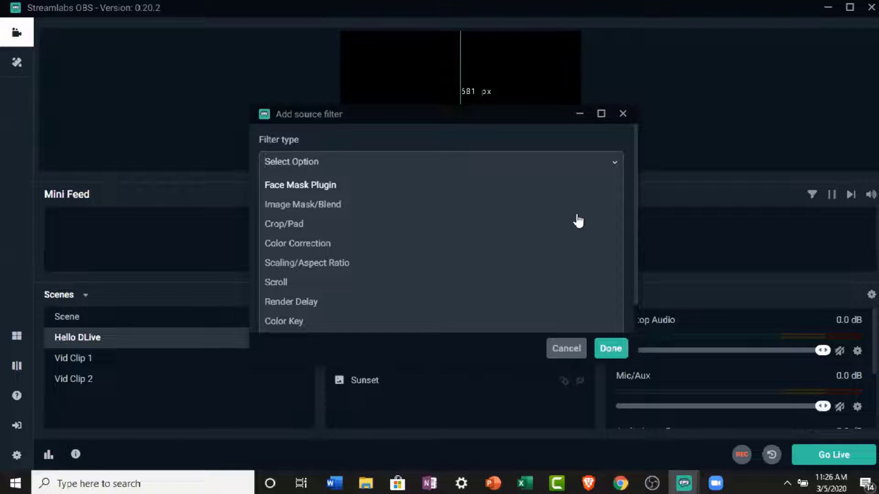
pyautogui.click(367, 282)
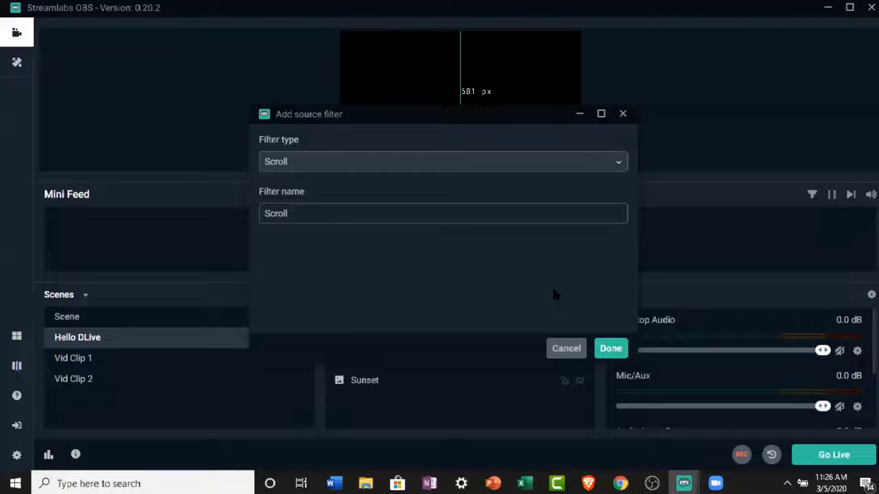
pyautogui.click(611, 348)
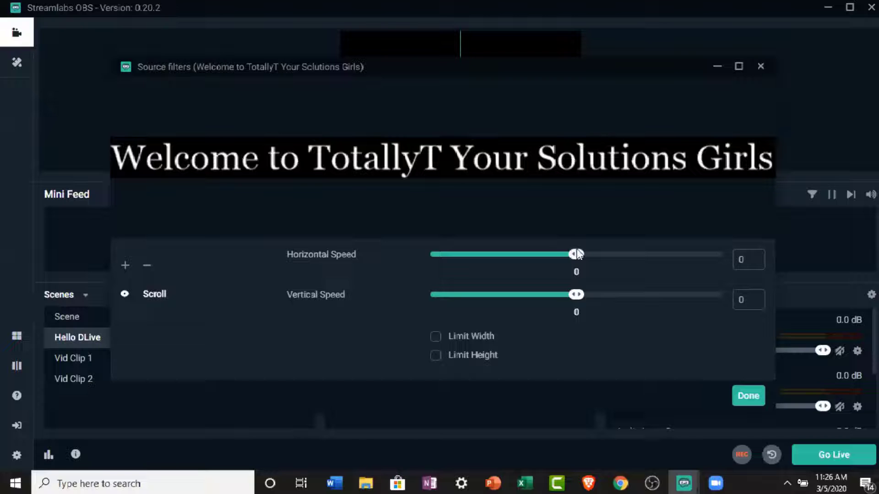
# Set the Scroll filter's horizontal speed to 30 and finish the filter settings
pyautogui.moveTo(578, 255)
pyautogui.mouseDown()
pyautogui.moveTo(663, 252)
pyautogui.moveTo(590, 258)
pyautogui.mouseUp()
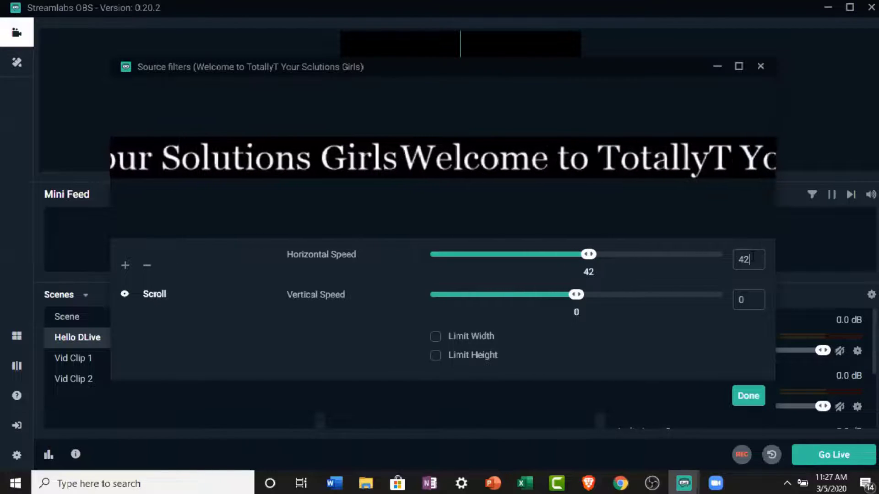
pyautogui.moveTo(752, 259); pyautogui.dragTo(738, 259)
pyautogui.write('30')
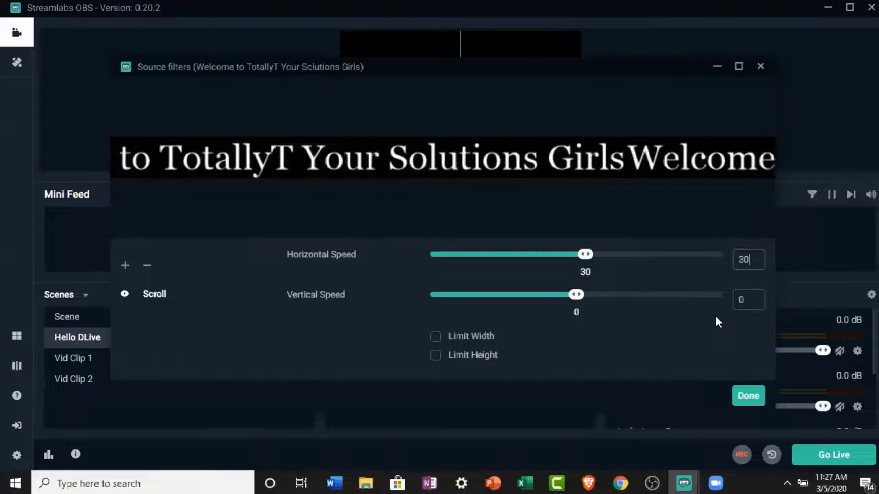
pyautogui.click(746, 398)
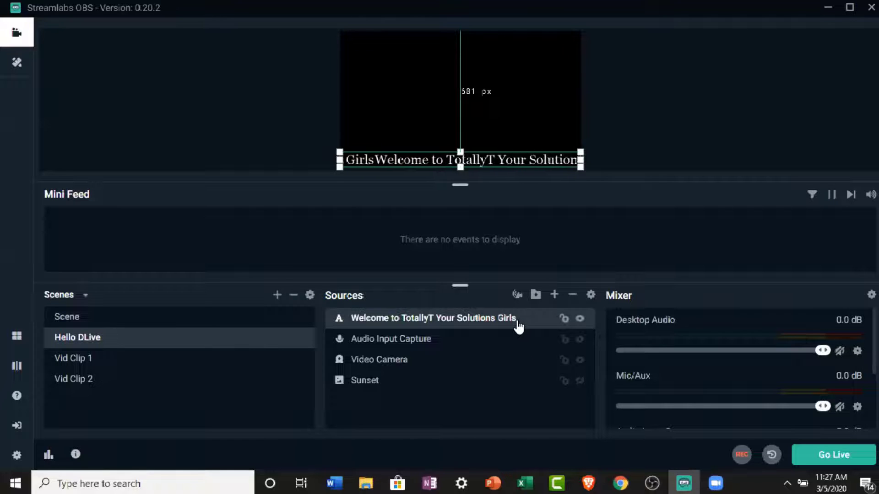
# Open the properties of the Welcome to TotallyT Your Solutions Girls text source, keeping its font size at 36
pyautogui.rightClick(482, 322)
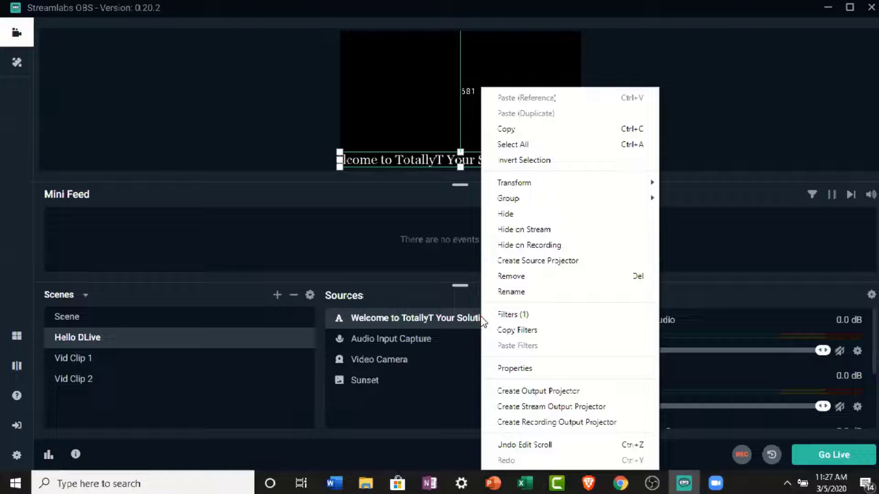
pyautogui.click(465, 322)
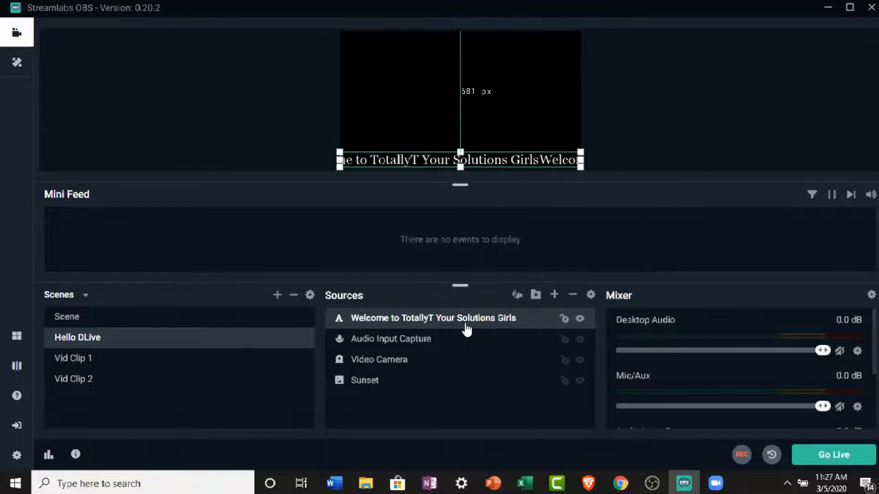
pyautogui.doubleClick(465, 324)
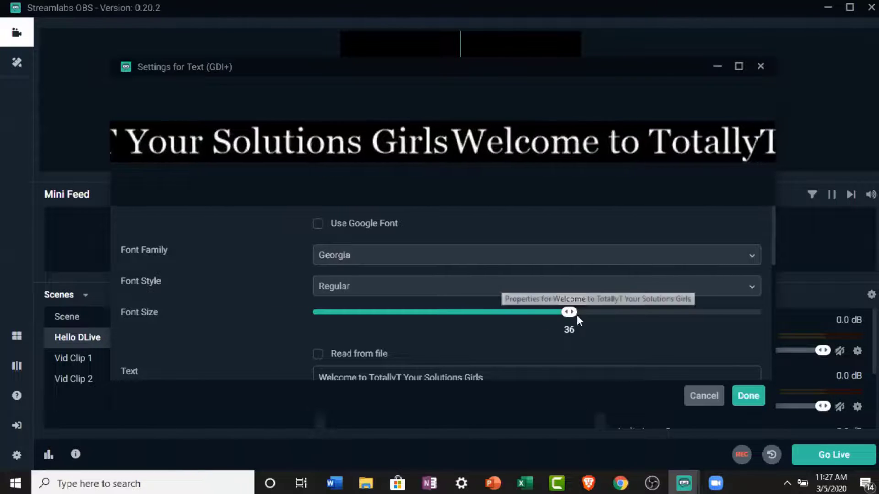
pyautogui.moveTo(569, 315)
pyautogui.mouseDown()
pyautogui.moveTo(504, 320)
pyautogui.moveTo(558, 321)
pyautogui.mouseUp()
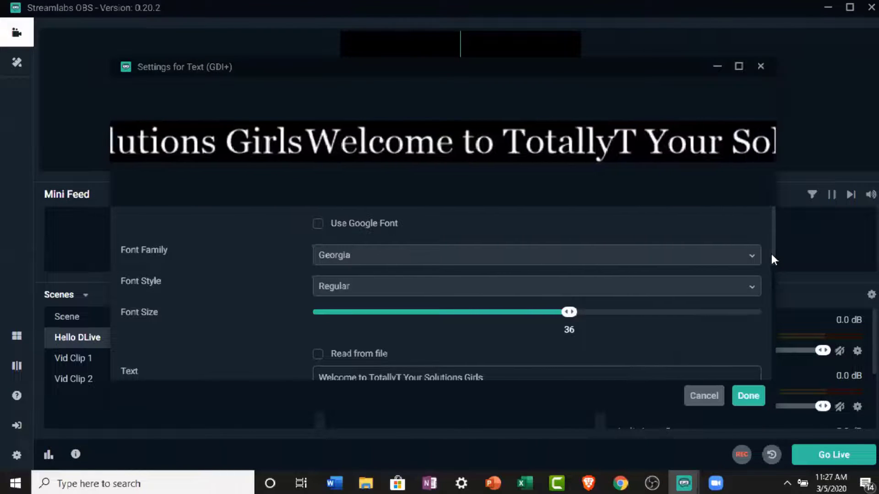
pyautogui.moveTo(771, 255); pyautogui.dragTo(776, 306)
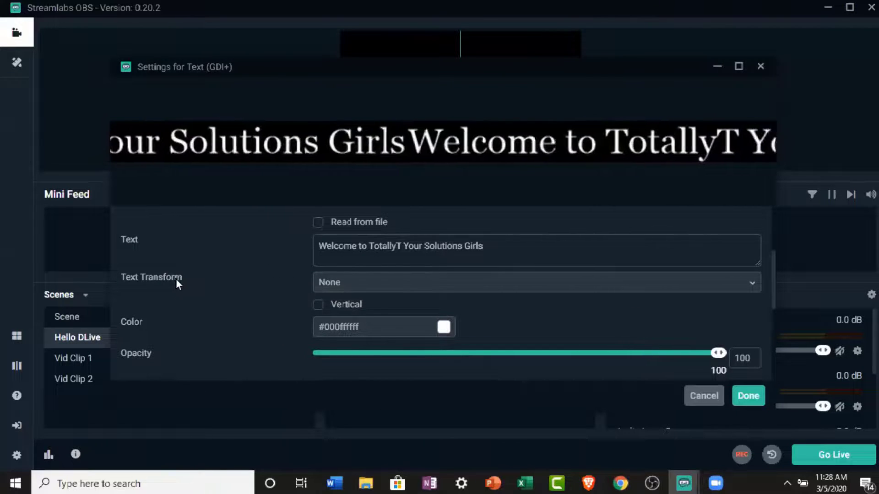
# Try the Uppercase text transform on the welcome text, and set the transform back to None
pyautogui.click(440, 289)
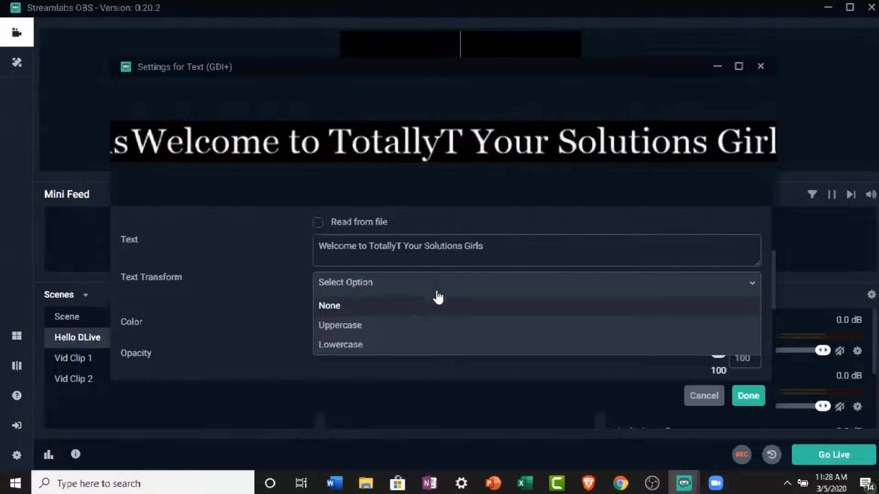
pyautogui.click(436, 327)
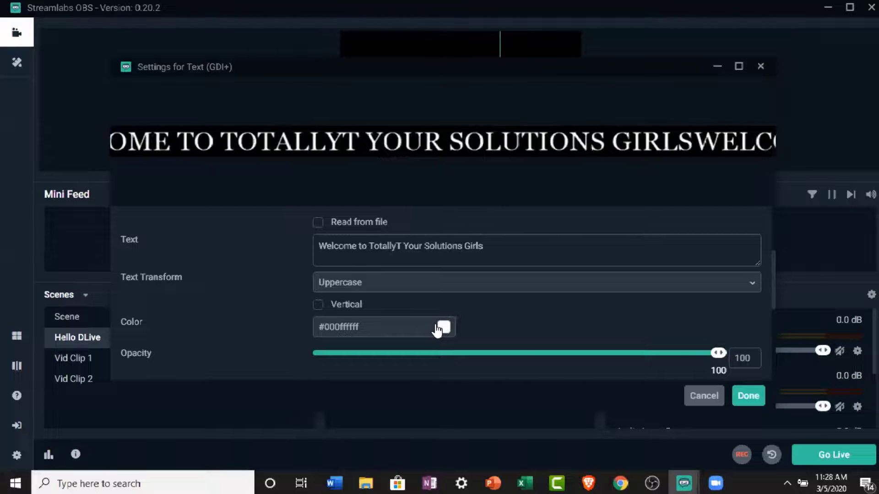
pyautogui.click(430, 290)
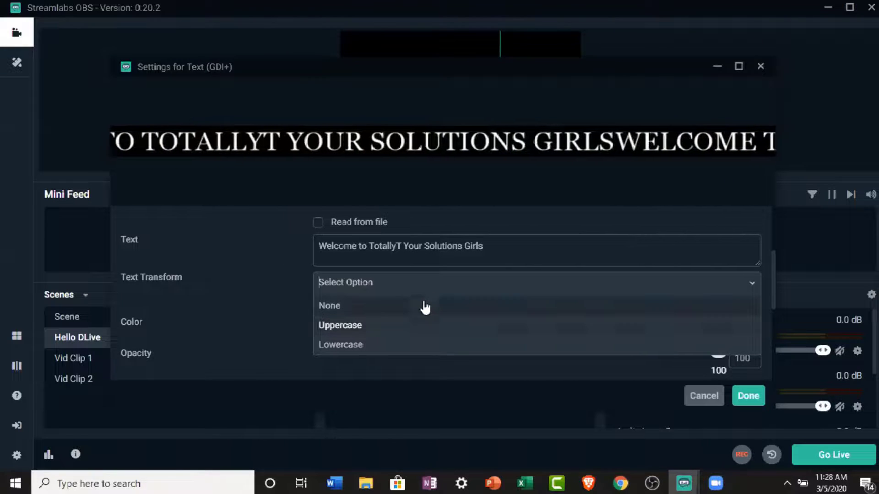
pyautogui.click(422, 306)
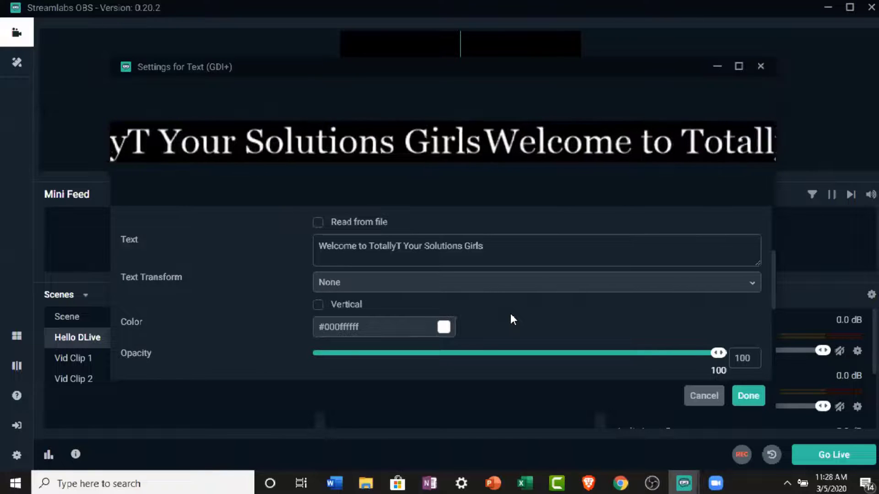
# Enlarge the text settings window and set the welcome text's colour to the blue preset 4A90E2, trying purple along the way
pyautogui.click(443, 329)
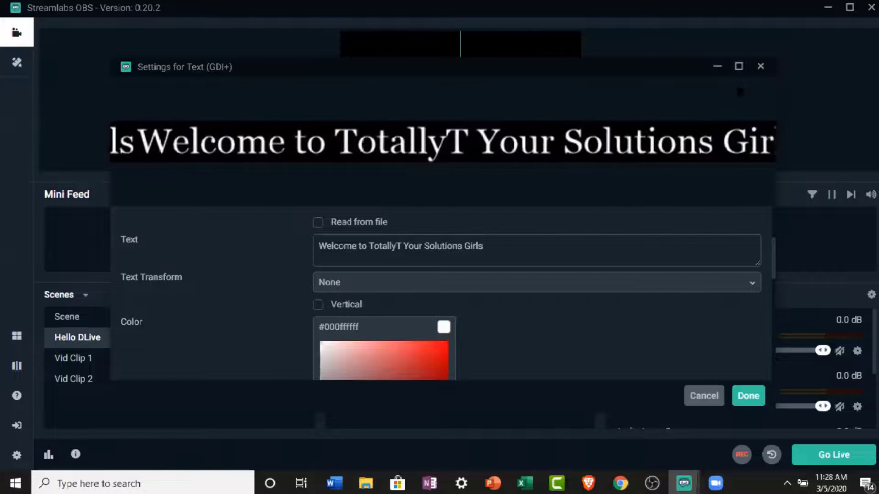
pyautogui.click(738, 67)
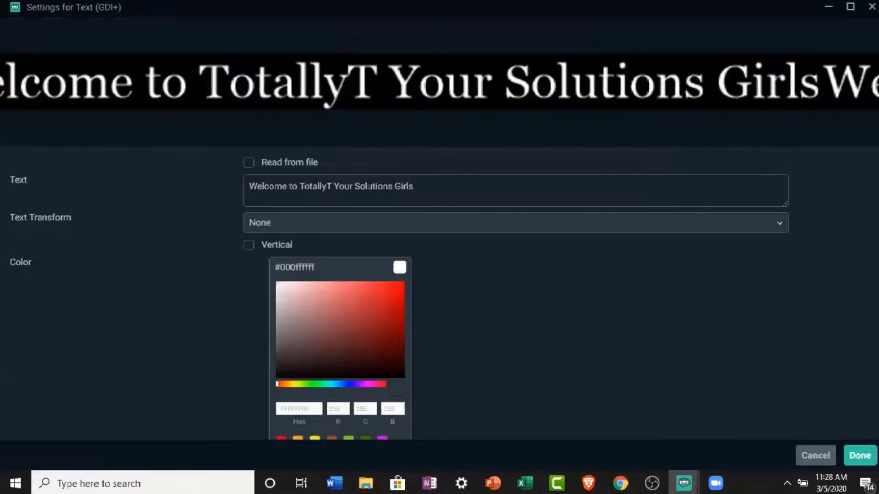
pyautogui.scroll(-1, 440, 293)
pyautogui.scroll(-3, 731, 268)
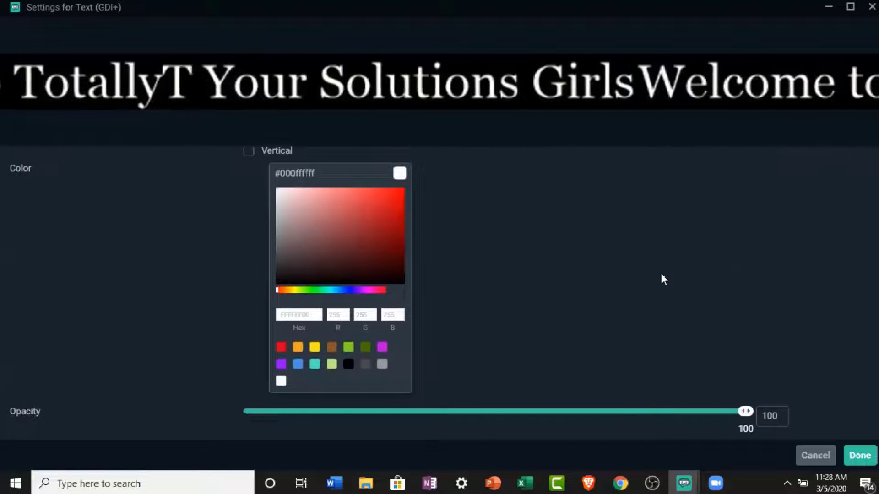
pyautogui.click(298, 365)
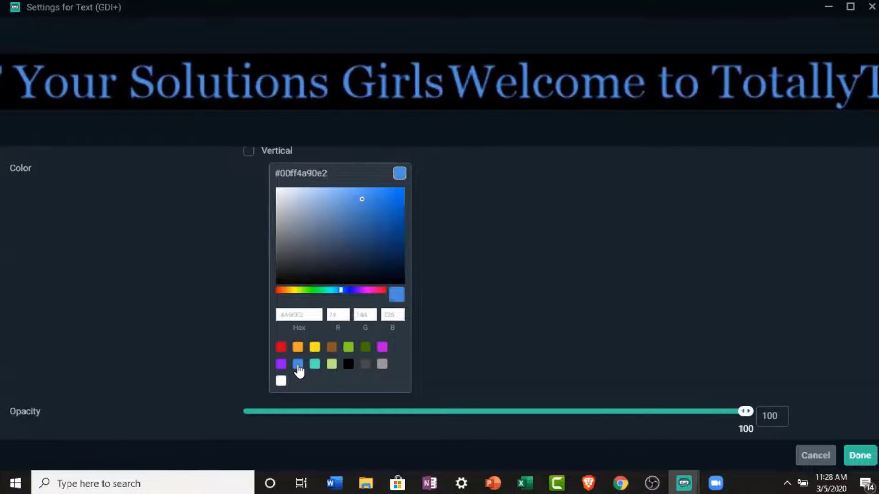
pyautogui.click(280, 365)
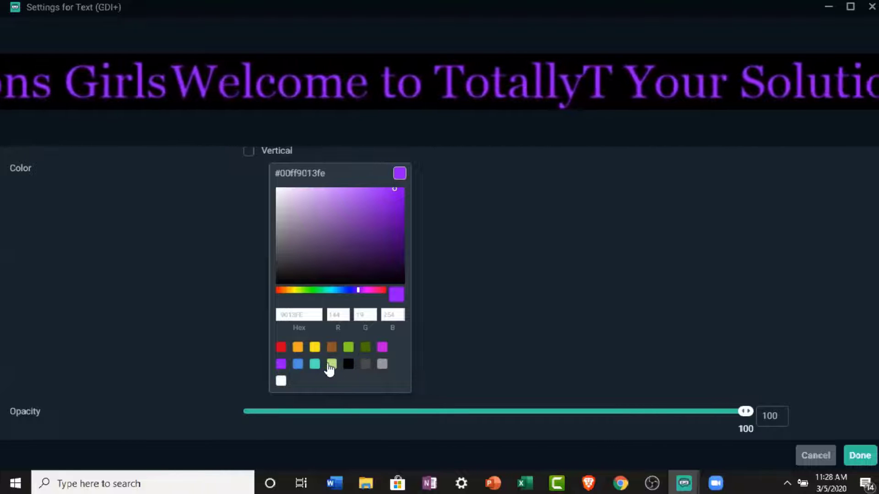
pyautogui.click(298, 364)
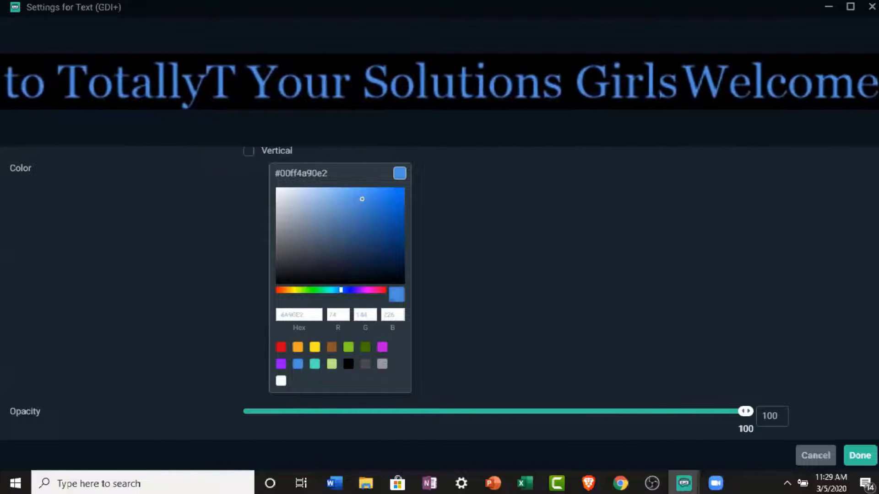
# Turn on the Outline option for the welcome text
pyautogui.scroll(-3, 400, 293)
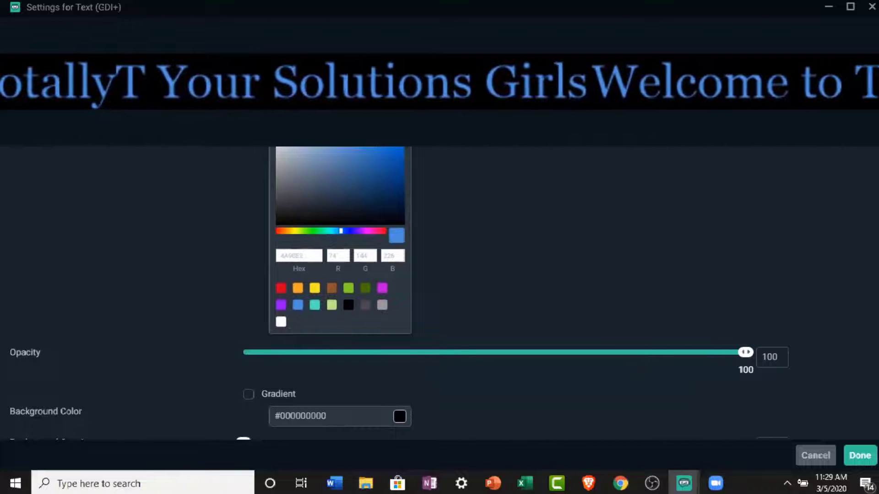
pyautogui.scroll(-2, 399, 293)
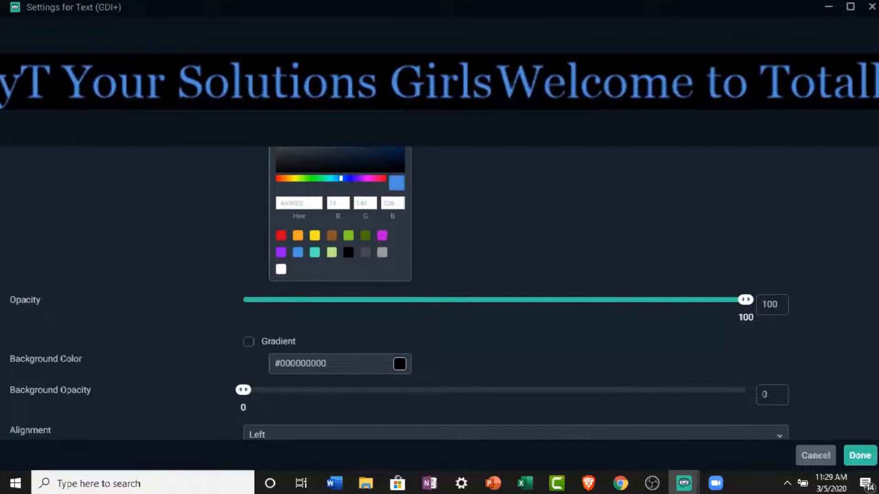
pyautogui.scroll(-1, 445, 358)
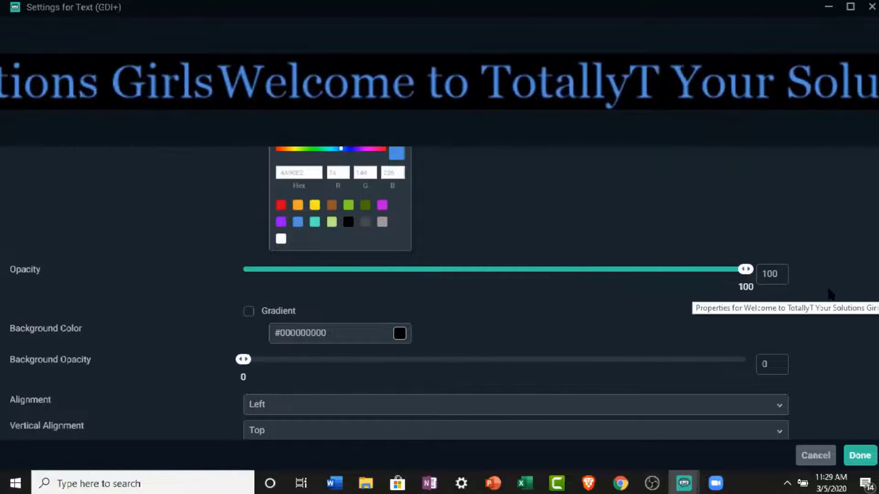
pyautogui.scroll(-3, 399, 288)
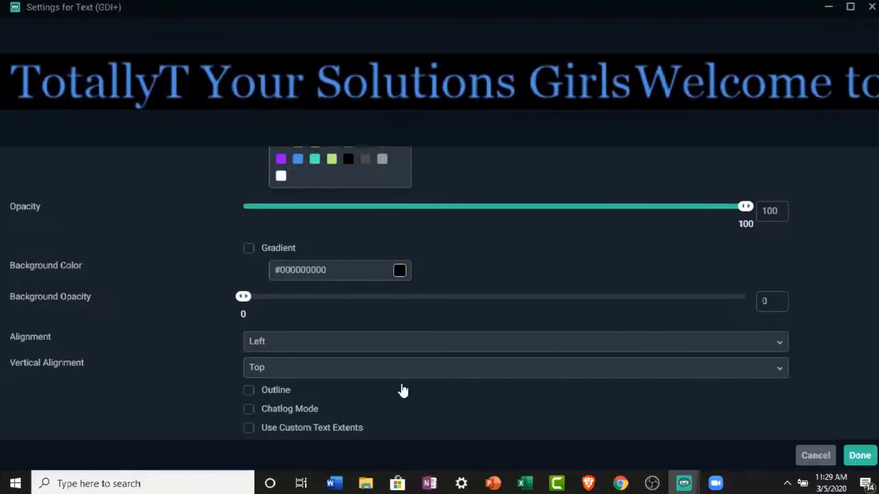
pyautogui.click(249, 394)
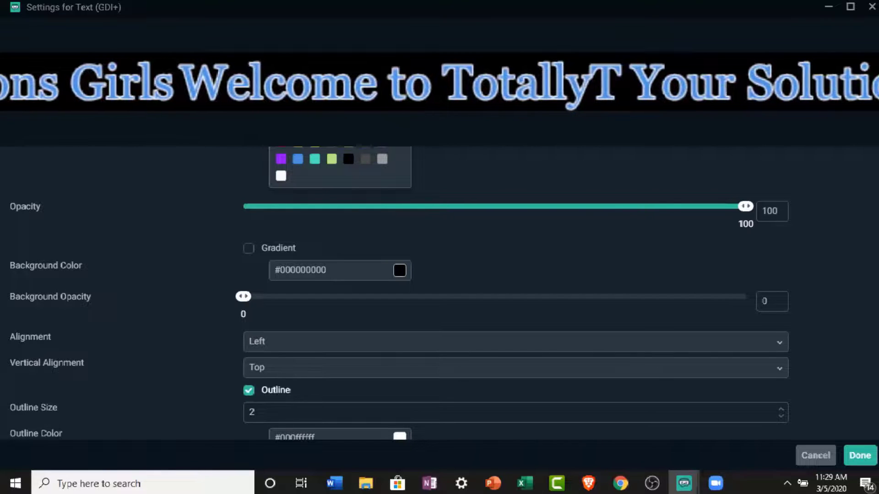
pyautogui.scroll(-4, 399, 293)
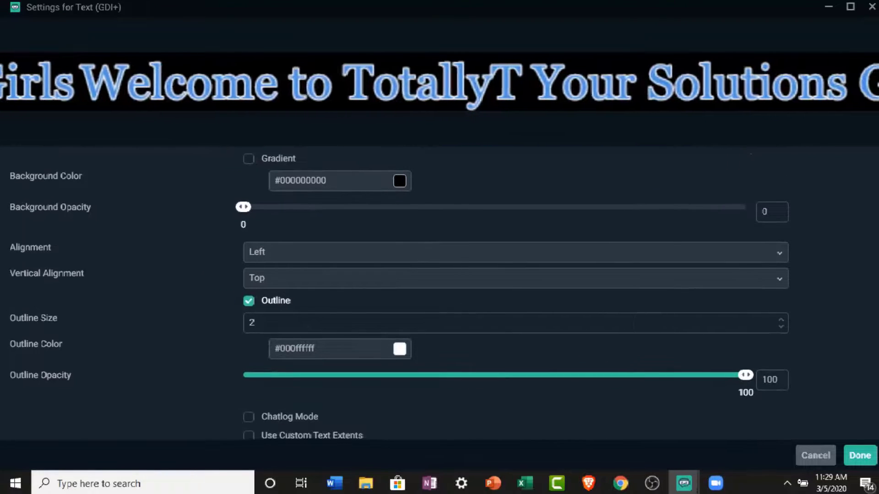
pyautogui.scroll(-1, 400, 292)
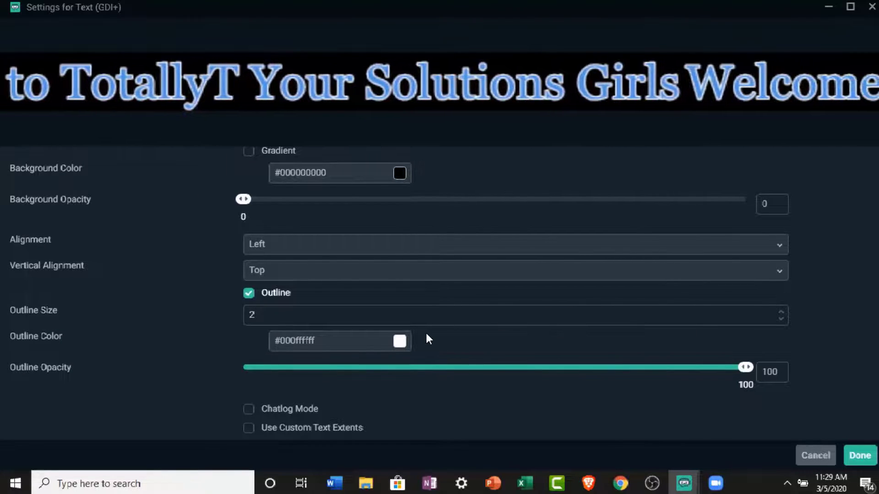
# Try an outline size of 5, bring it back to 2, and accept the text settings
pyautogui.click(781, 313)
pyautogui.click(781, 313)
pyautogui.click(781, 313)
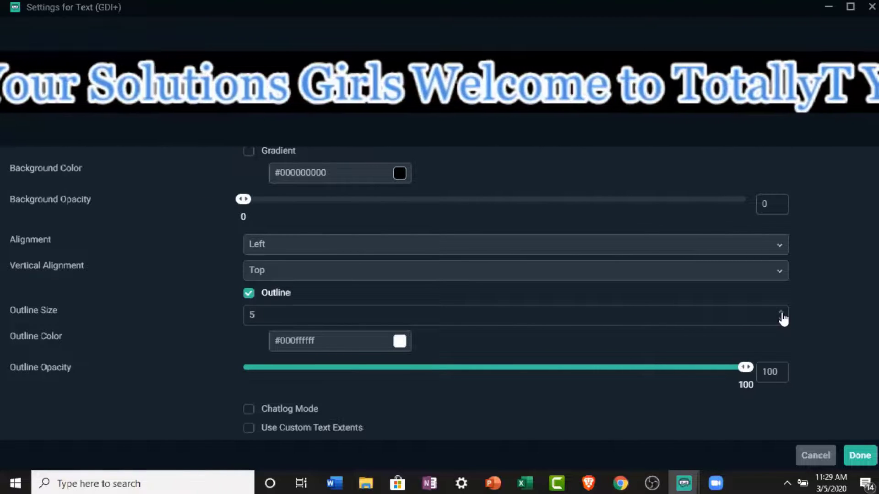
pyautogui.click(781, 320)
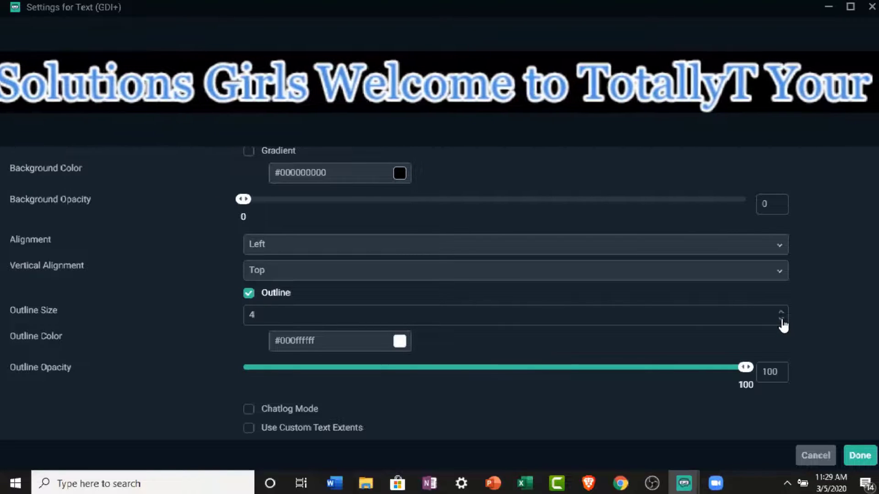
pyautogui.click(781, 320)
pyautogui.click(781, 320)
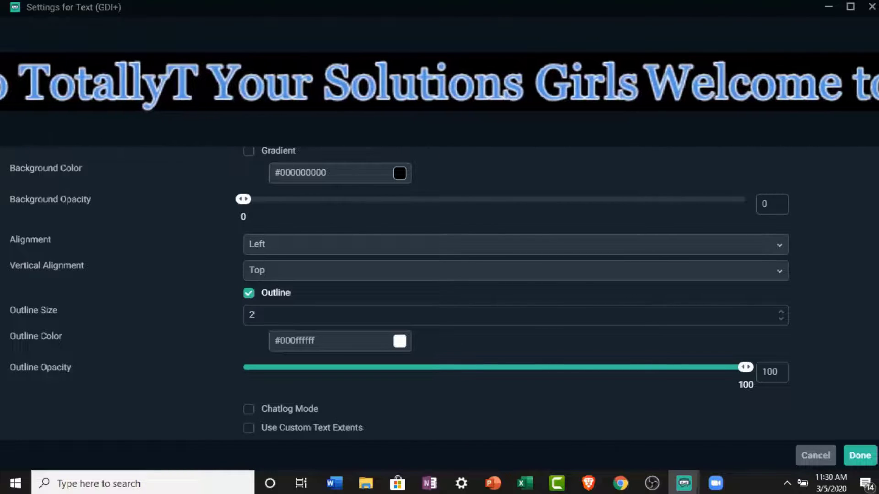
pyautogui.click(865, 461)
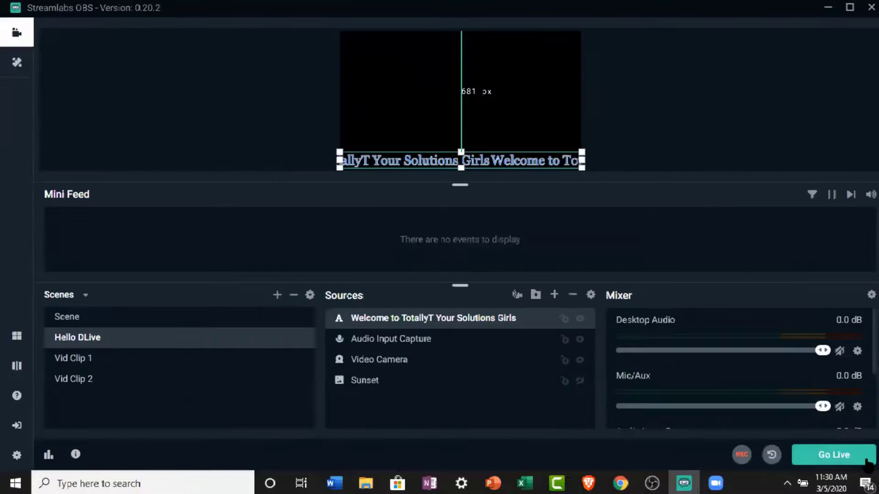
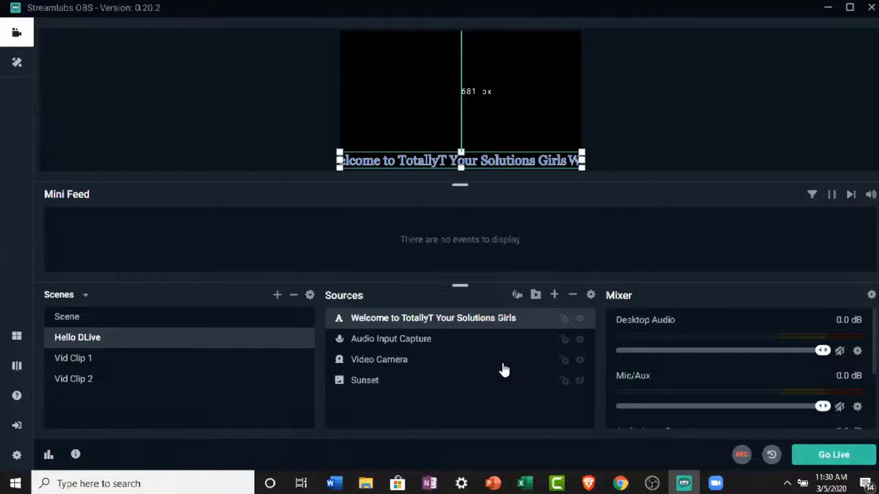
# Reopen the welcome text source's properties and add blank spaces after "Girls" to separate the scrolling repeats
pyautogui.rightClick(468, 318)
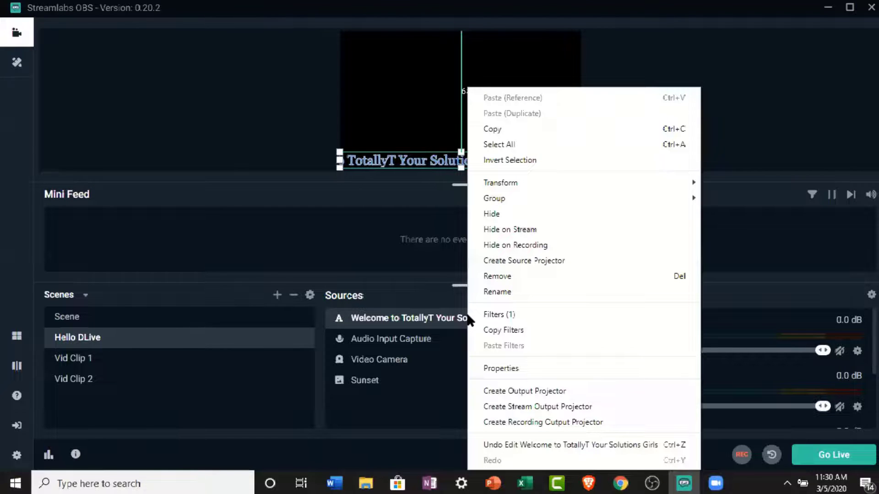
pyautogui.click(452, 322)
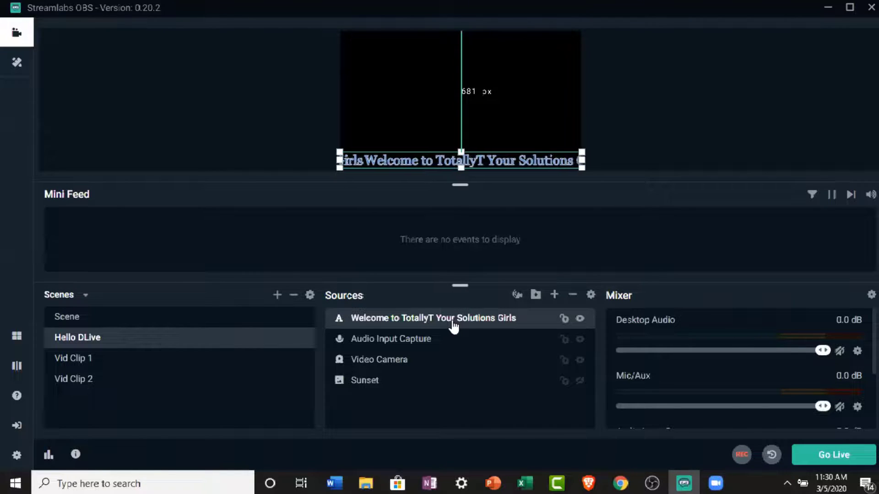
pyautogui.doubleClick(452, 322)
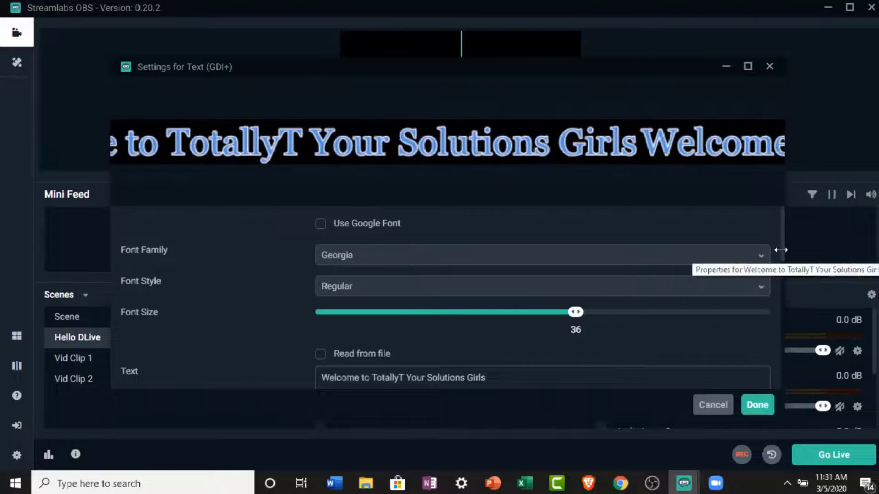
pyautogui.click(748, 66)
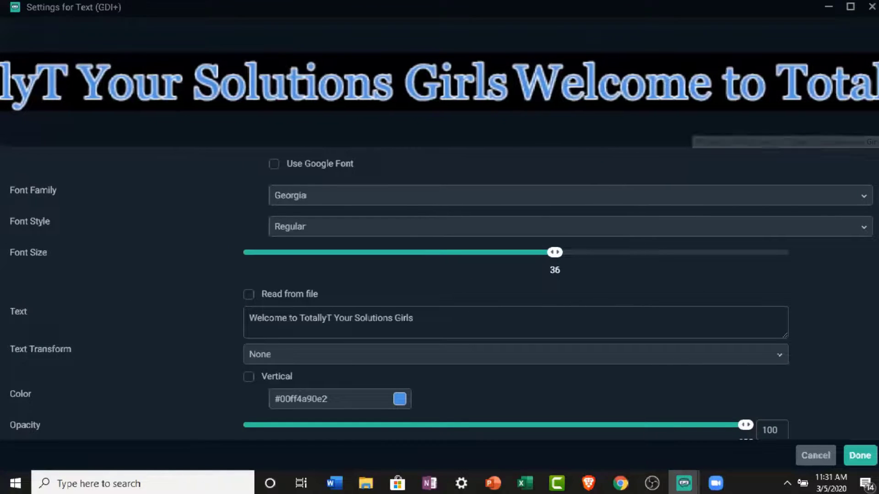
pyautogui.moveTo(392, 321); pyautogui.dragTo(414, 322)
pyautogui.click(415, 334)
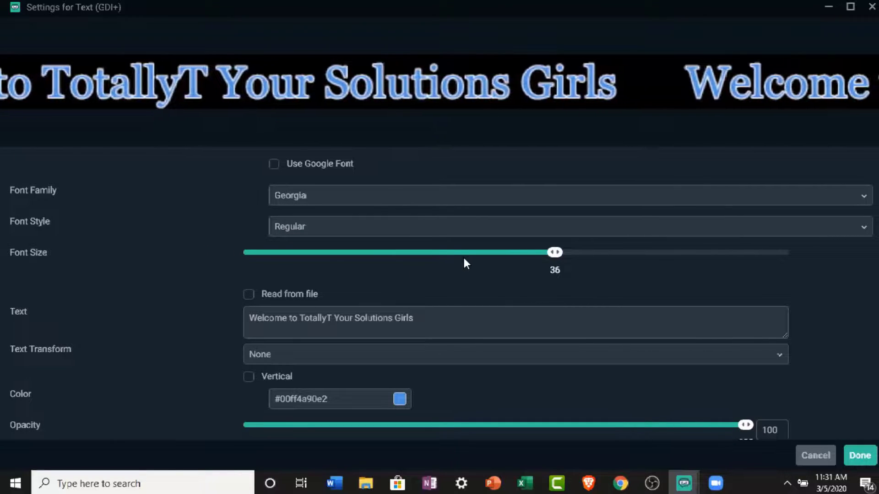
# Try a font size of 24 for the welcome text, bring it back to 36, and accept the text settings
pyautogui.moveTo(557, 261); pyautogui.dragTo(528, 260)
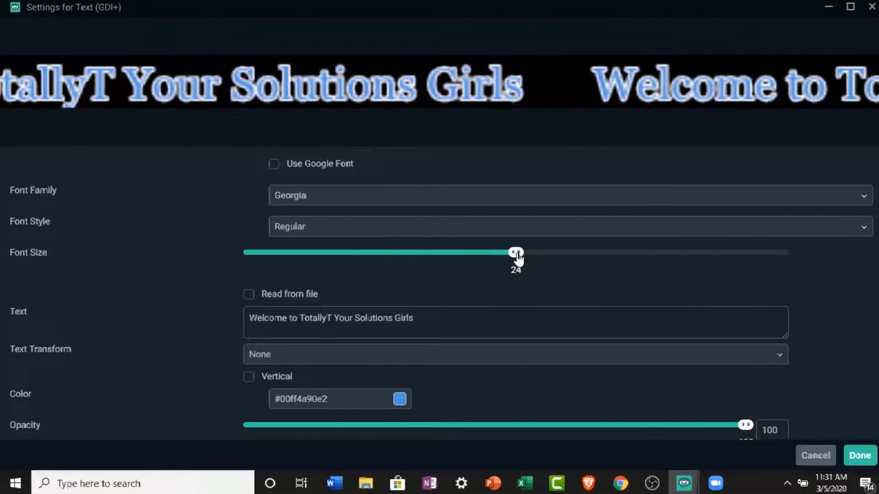
pyautogui.moveTo(518, 257); pyautogui.dragTo(536, 255)
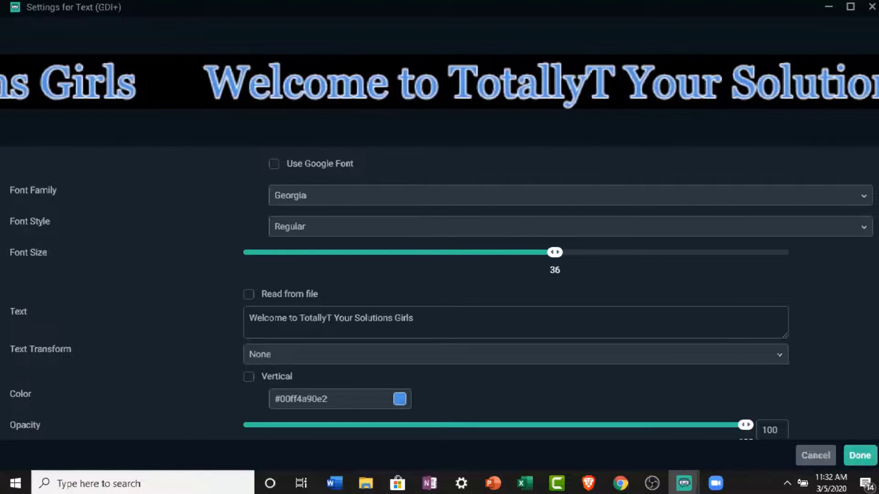
pyautogui.scroll(-6, 400, 294)
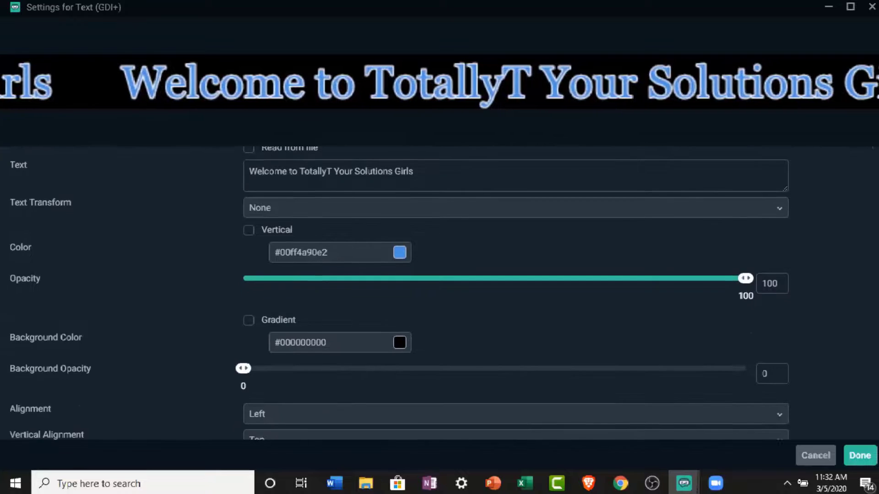
pyautogui.scroll(-1, 400, 295)
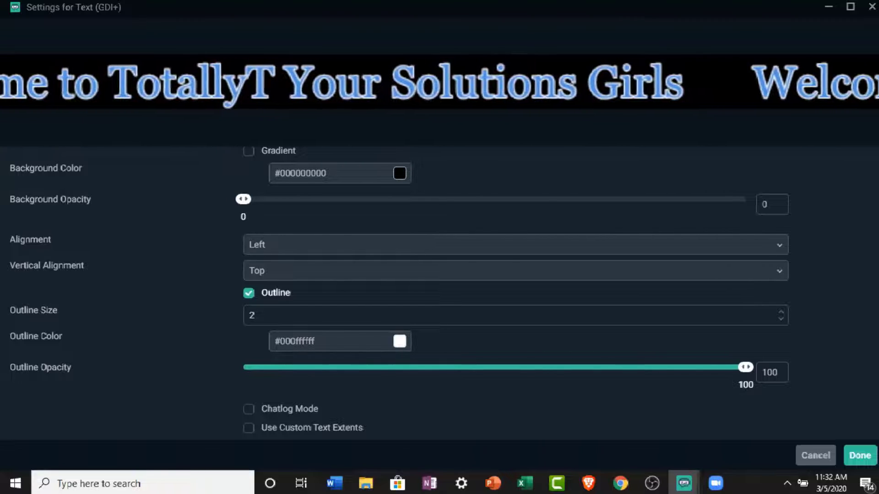
pyautogui.click(859, 456)
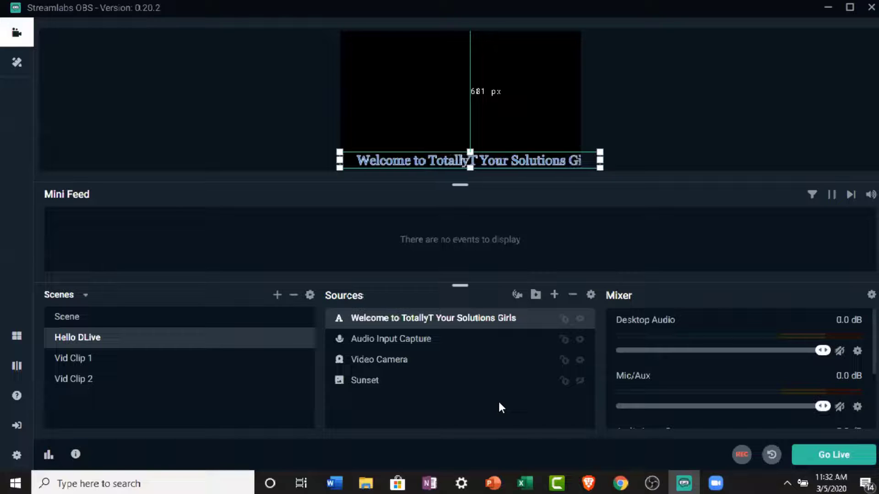
# Move the Video Camera source up in the Hello DLive source order, keeping the welcome text source directly above it
pyautogui.click(404, 365)
pyautogui.moveTo(403, 365); pyautogui.dragTo(398, 320)
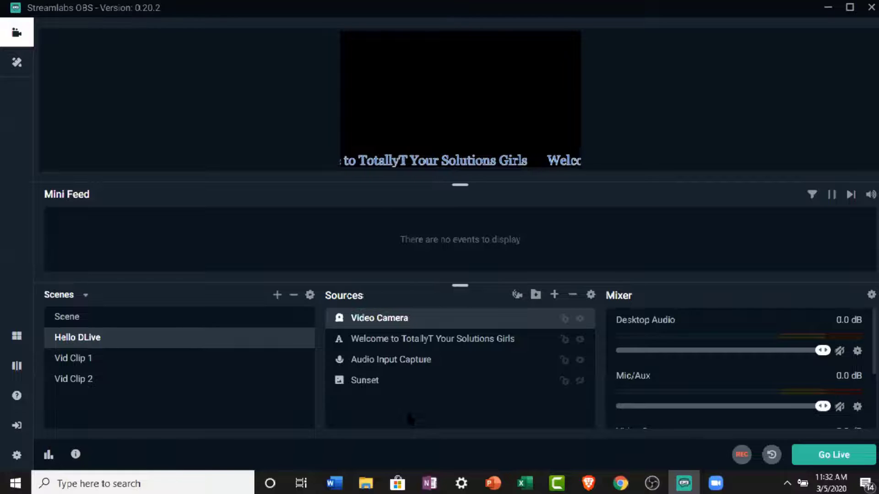
pyautogui.click(406, 347)
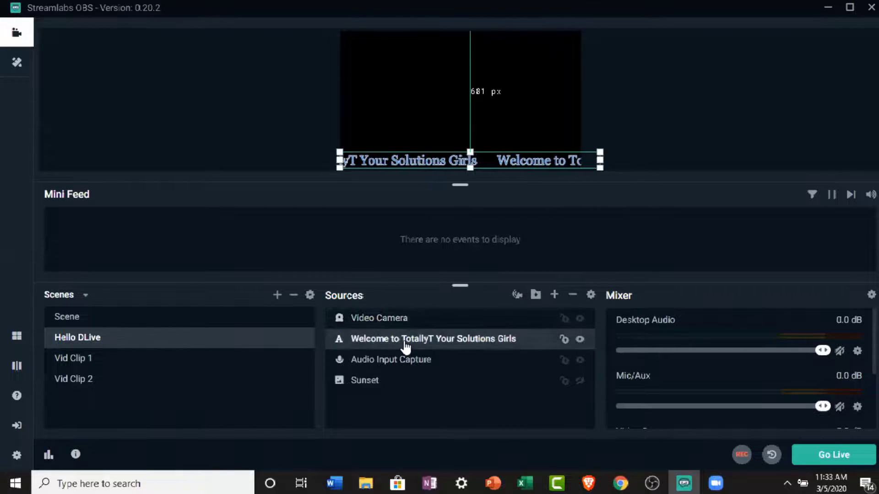
pyautogui.moveTo(405, 344); pyautogui.dragTo(404, 320)
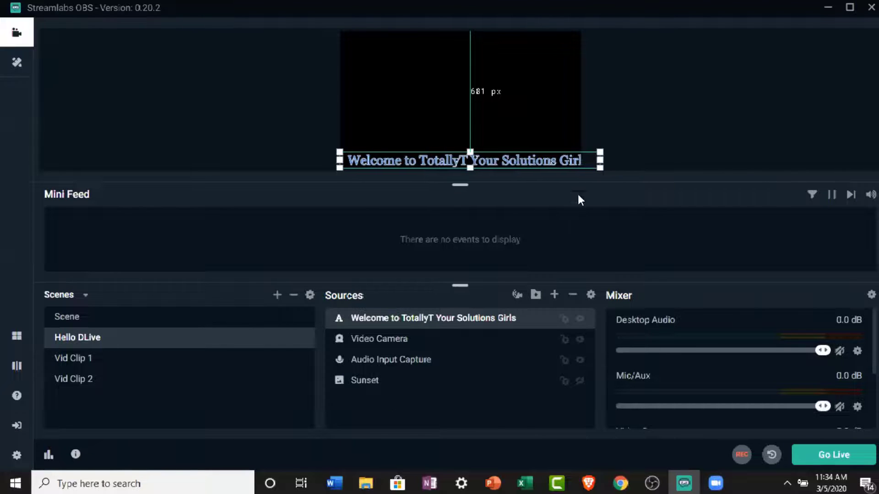
# Narrow the welcome text to about 1351 px wide and open its Edit Transform settings, placing the window clear of the preview
pyautogui.moveTo(598, 159); pyautogui.dragTo(577, 160)
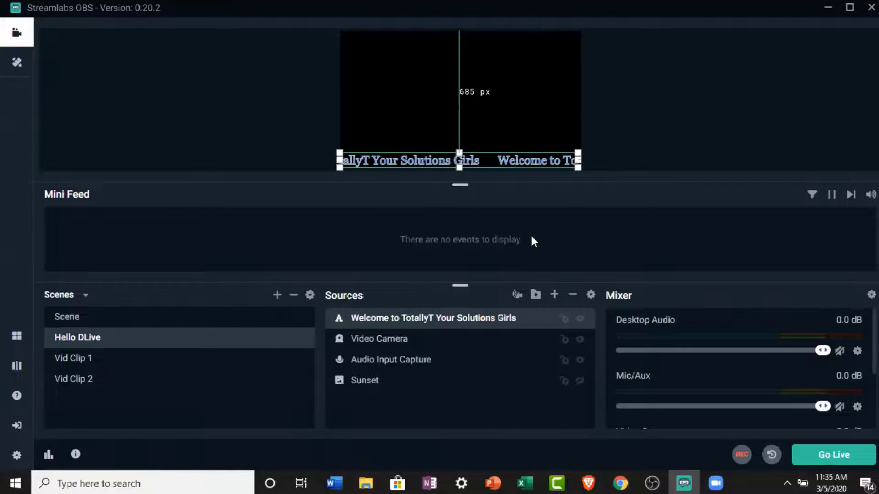
pyautogui.rightClick(474, 319)
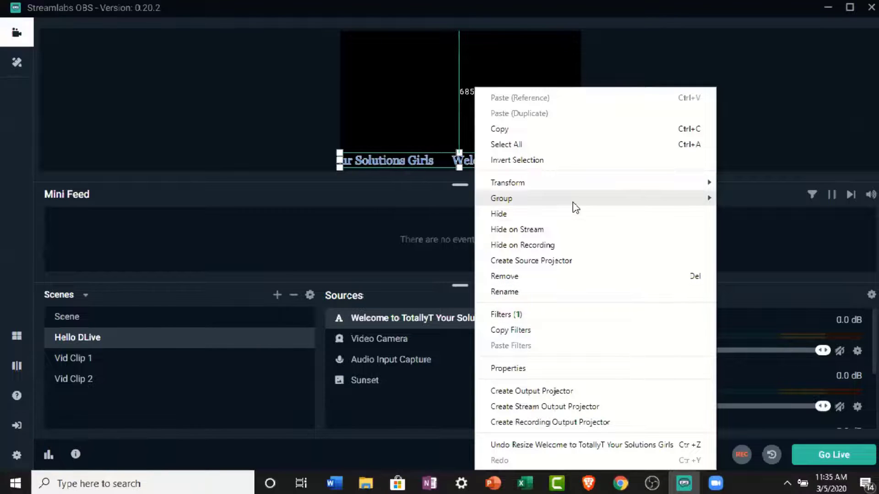
pyautogui.moveTo(583, 196)
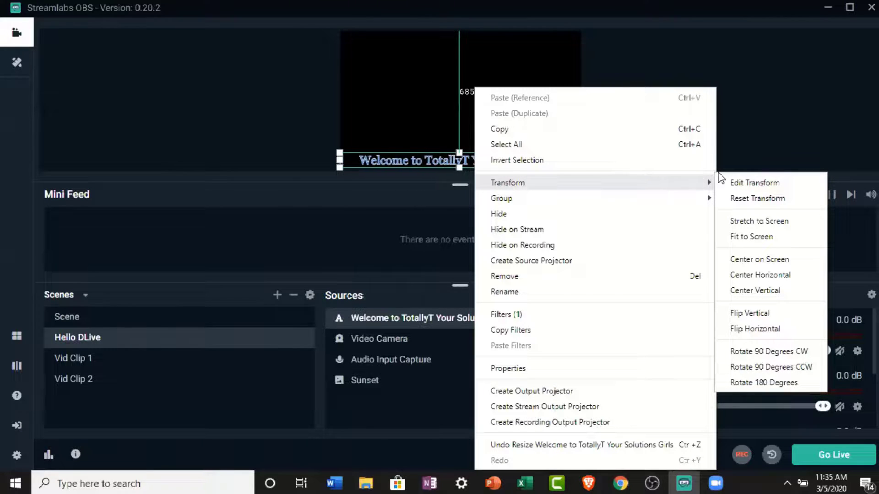
pyautogui.click(740, 185)
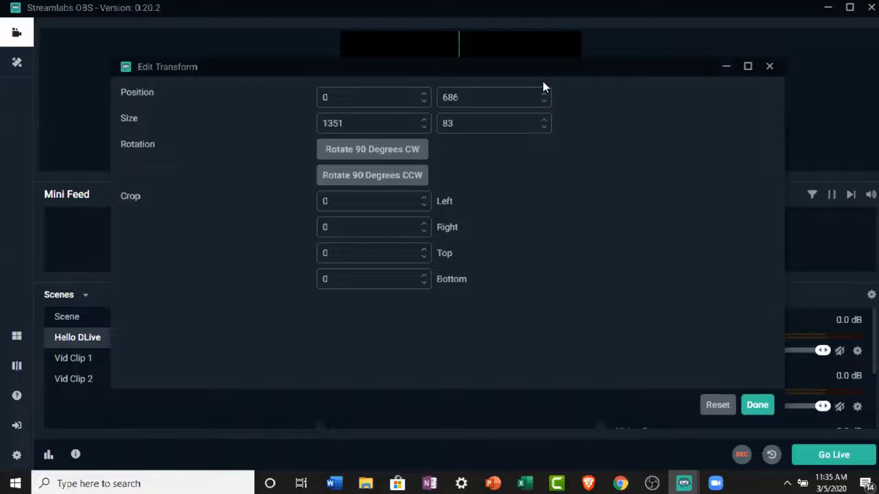
pyautogui.moveTo(542, 74); pyautogui.dragTo(557, 199)
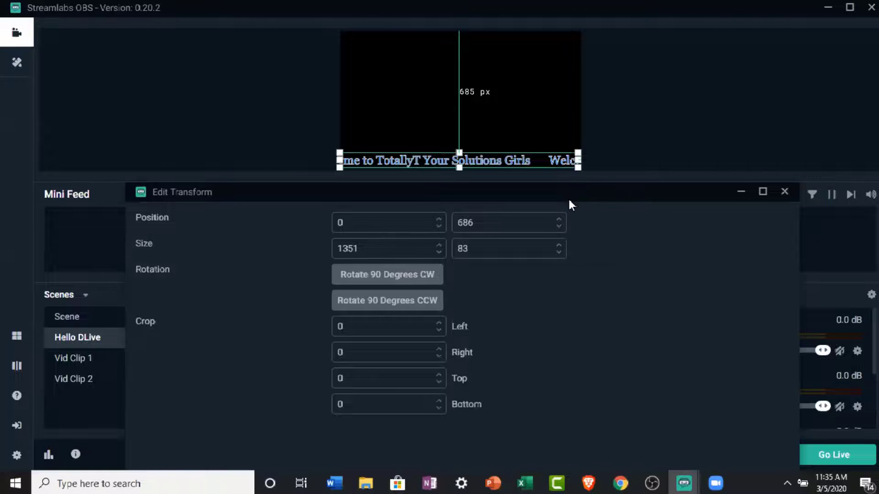
pyautogui.moveTo(566, 197); pyautogui.dragTo(570, 203)
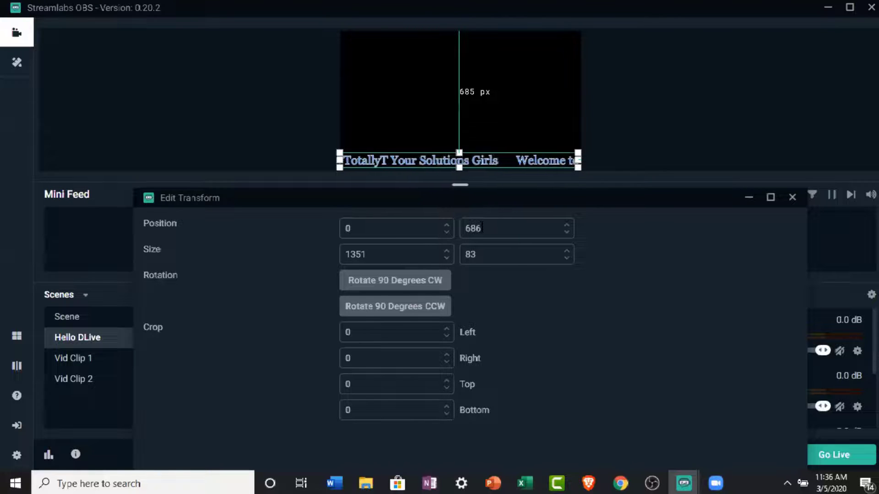
# Try widths of 1362 and 1600 for the welcome text
pyautogui.click(447, 253)
pyautogui.click(446, 252)
pyautogui.click(446, 253)
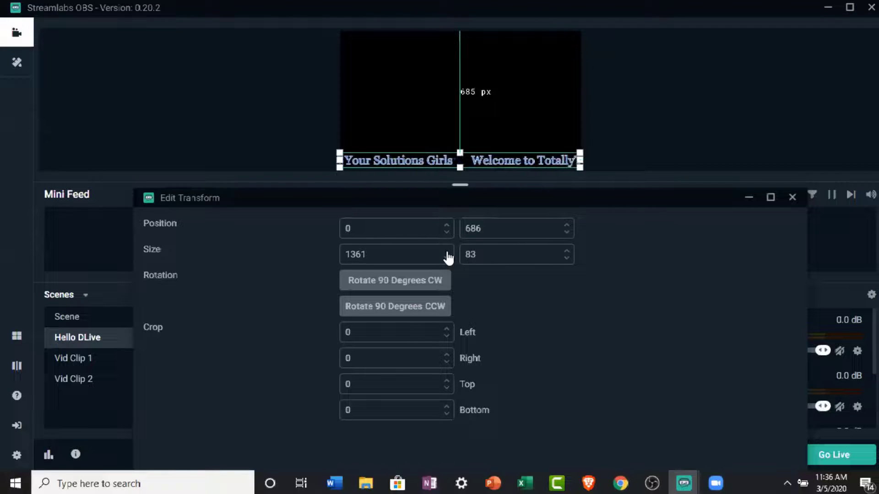
pyautogui.click(446, 251)
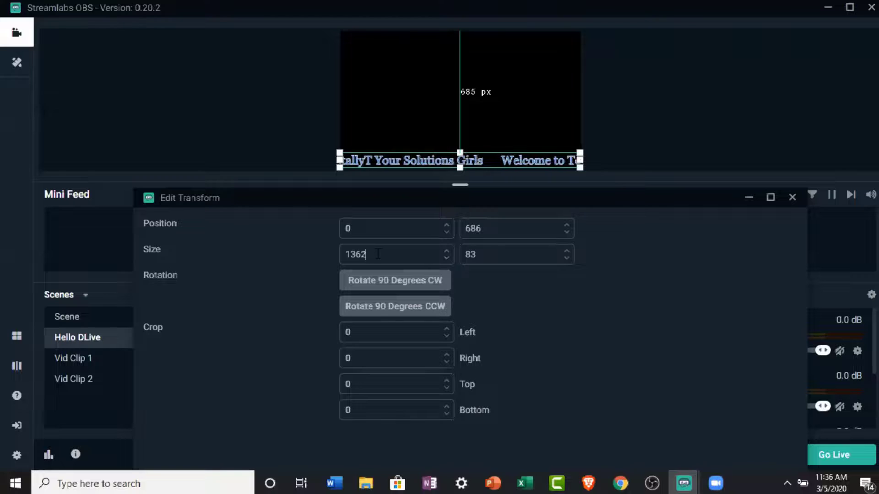
pyautogui.press('BackSpace')
pyautogui.press('BackSpace')
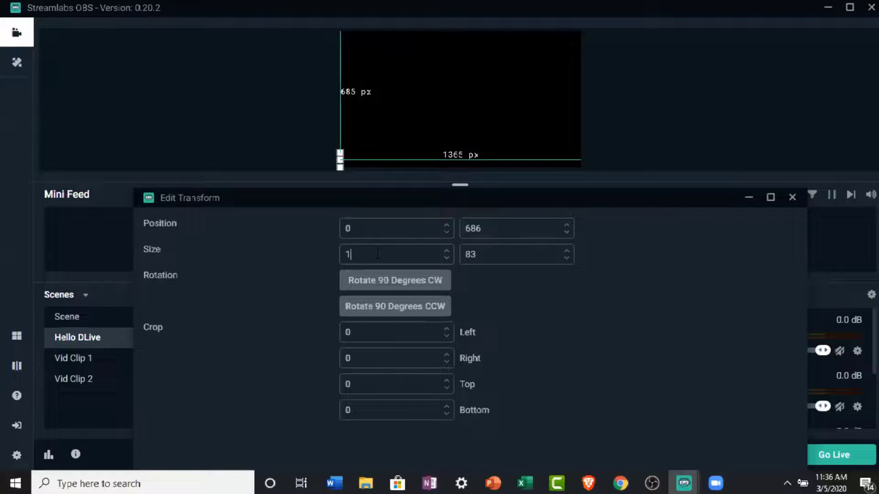
pyautogui.write('600')
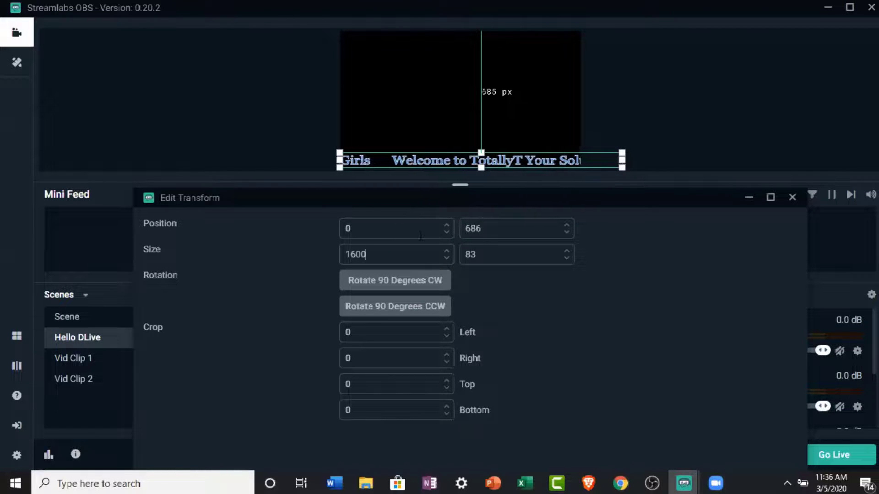
# Set the welcome text's width to 1000
pyautogui.press('BackSpace')
pyautogui.press('BackSpace')
pyautogui.press('BackSpace')
pyautogui.press('BackSpace')
pyautogui.write('10')
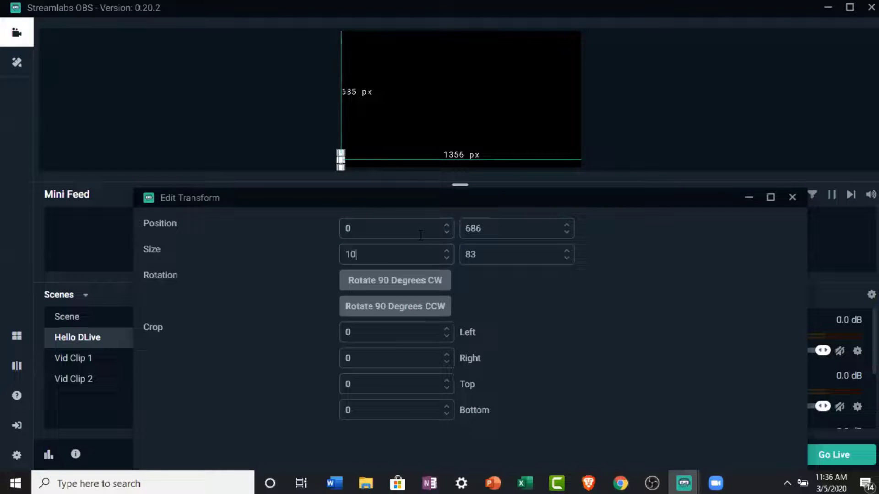
pyautogui.write('00')
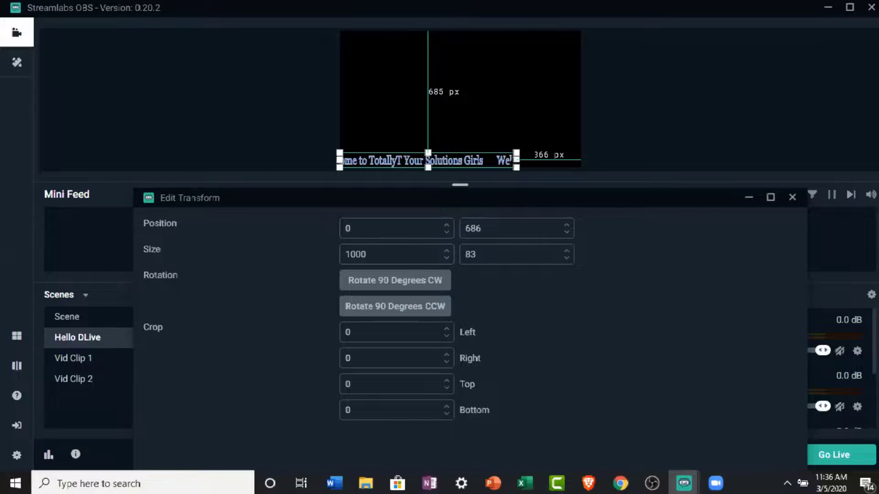
# Reselect the welcome text source and reopen its Edit Transform settings
pyautogui.click(516, 162)
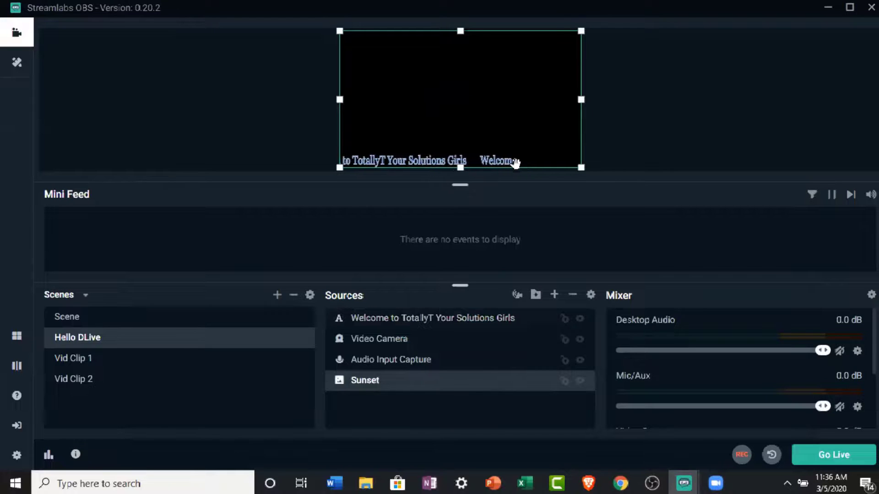
pyautogui.click(430, 330)
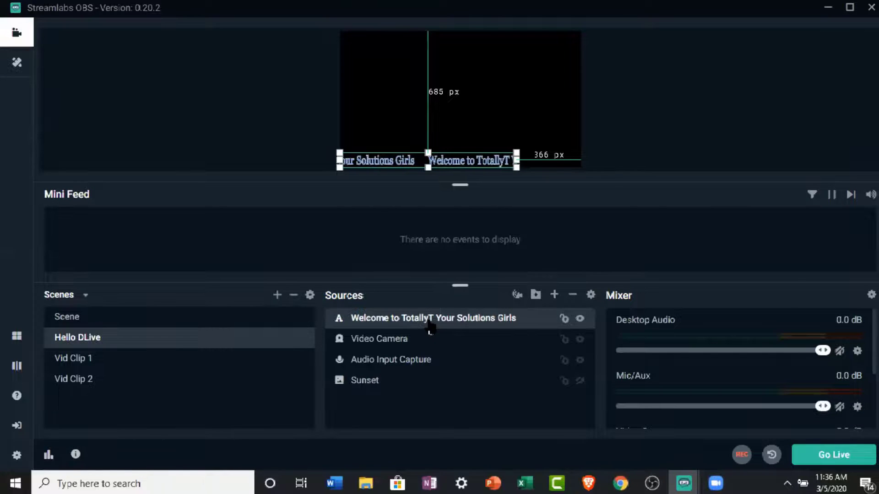
pyautogui.rightClick(430, 322)
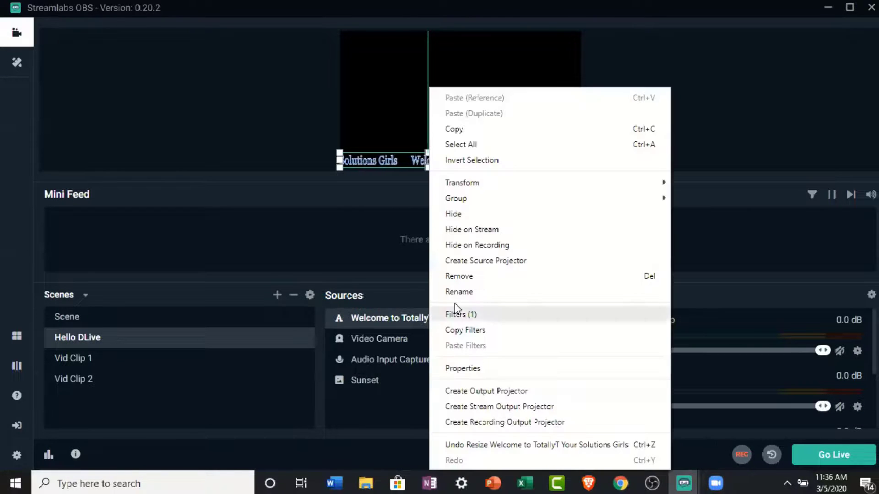
pyautogui.moveTo(555, 183)
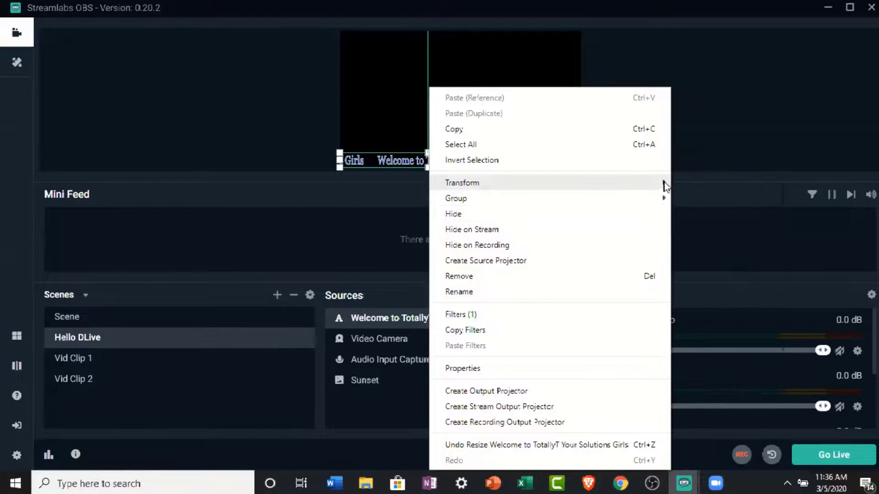
pyautogui.click(690, 184)
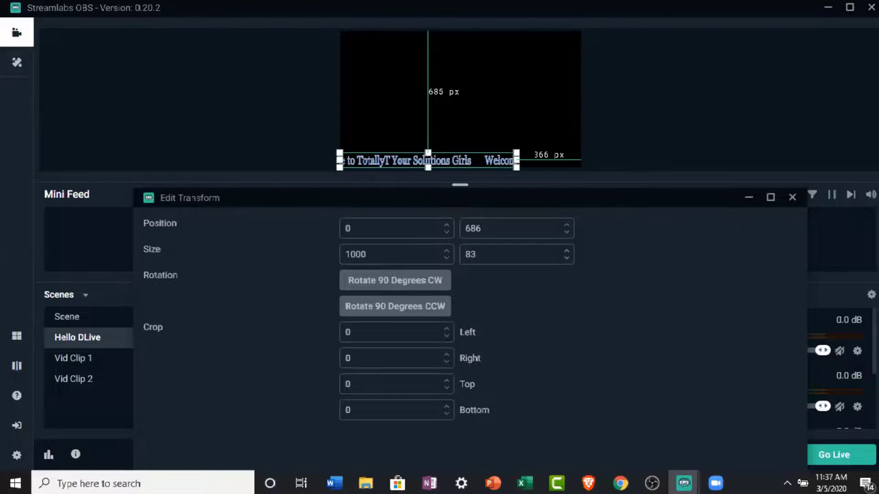
# Try vertical positions of 200 and 1000 for the welcome text
pyautogui.doubleClick(505, 257)
pyautogui.write('0')
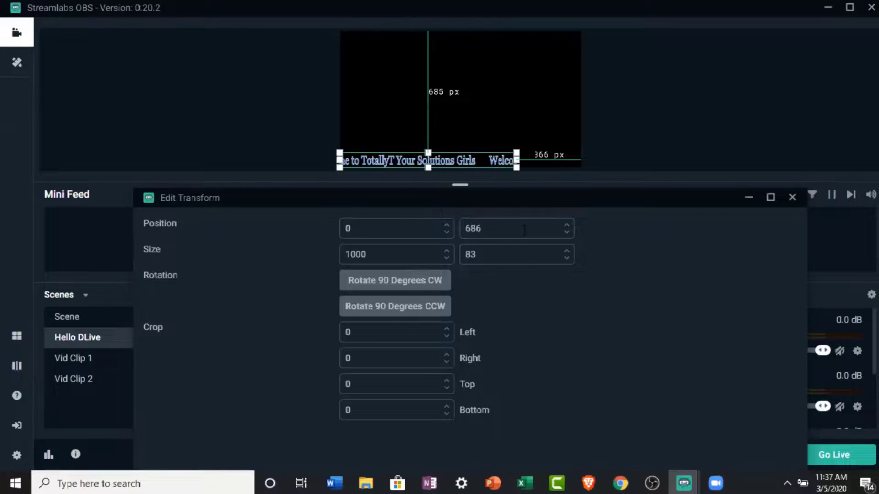
pyautogui.press('BackSpace')
pyautogui.press('BackSpace')
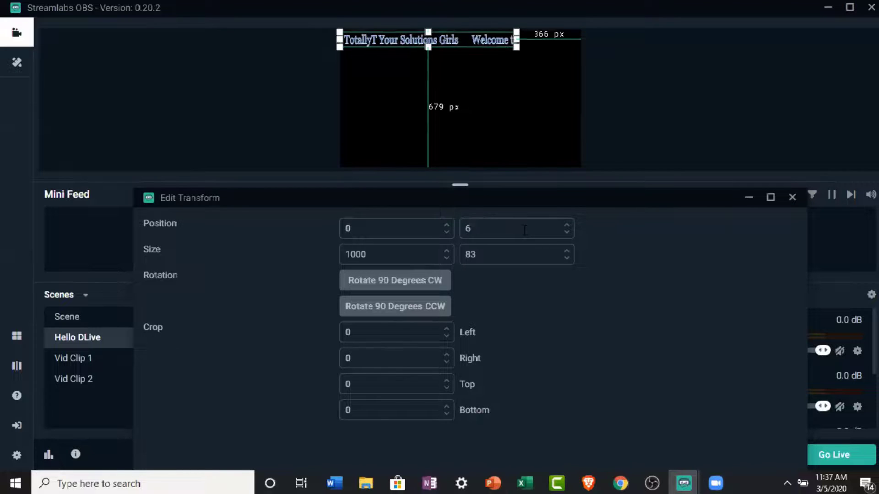
pyautogui.press('BackSpace')
pyautogui.write('200')
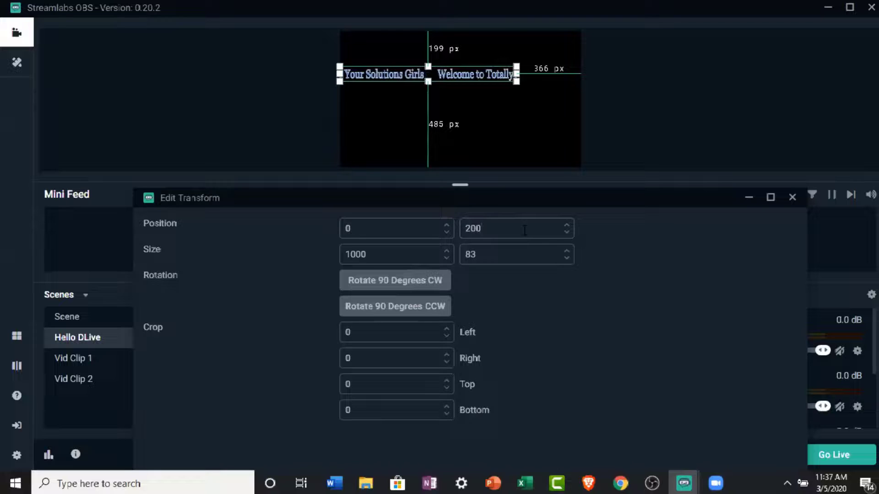
pyautogui.press('BackSpace')
pyautogui.press('BackSpace')
pyautogui.press('BackSpace')
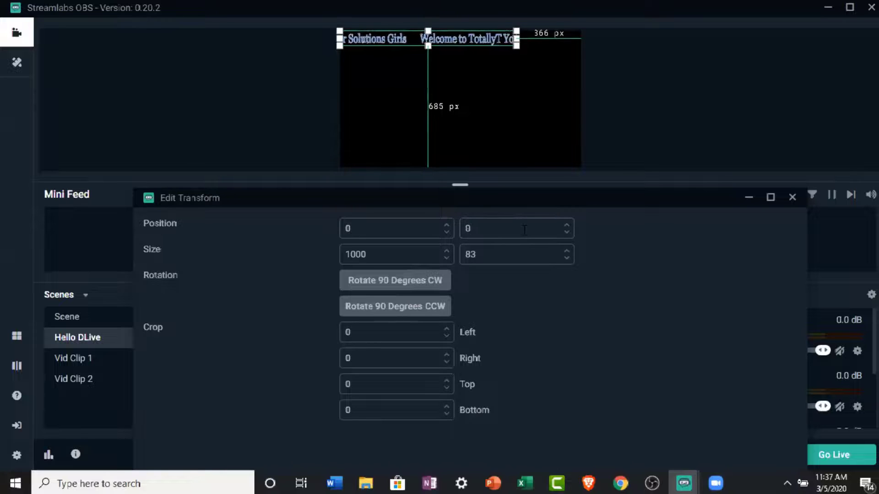
pyautogui.write('1000')
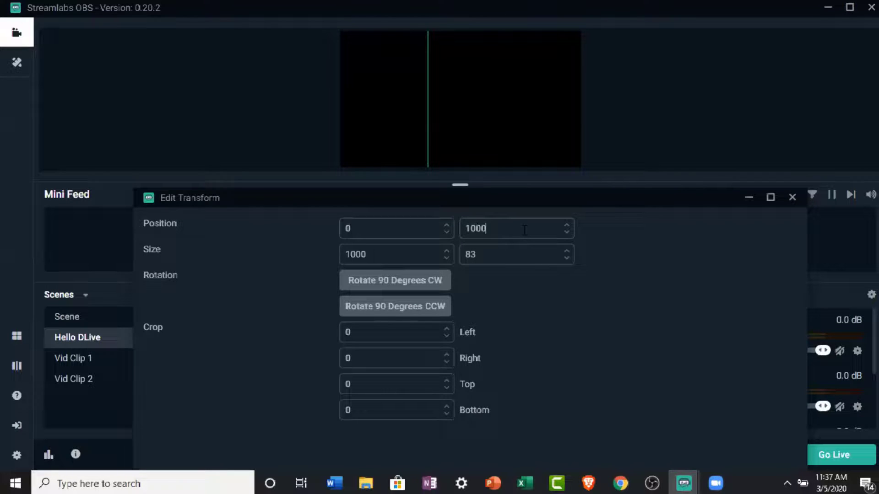
# Return the welcome text's vertical position to 686 and set its horizontal position to 100
pyautogui.press('BackSpace')
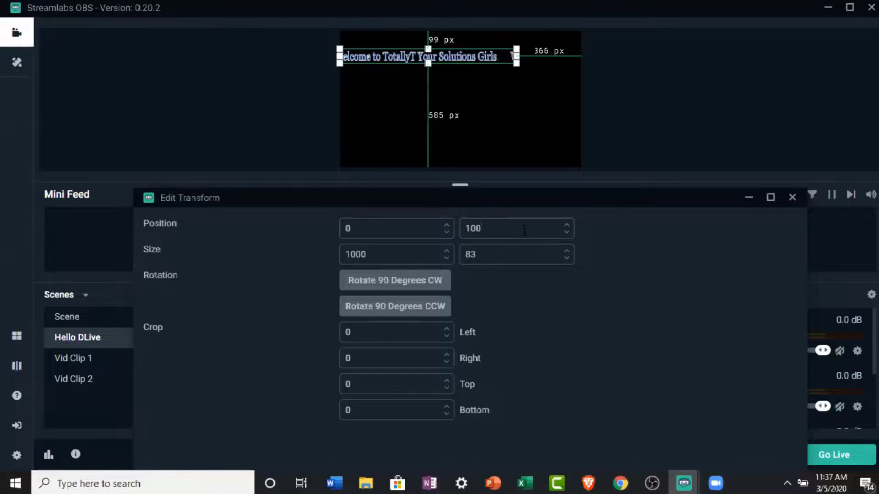
pyautogui.press('BackSpace')
pyautogui.press('BackSpace')
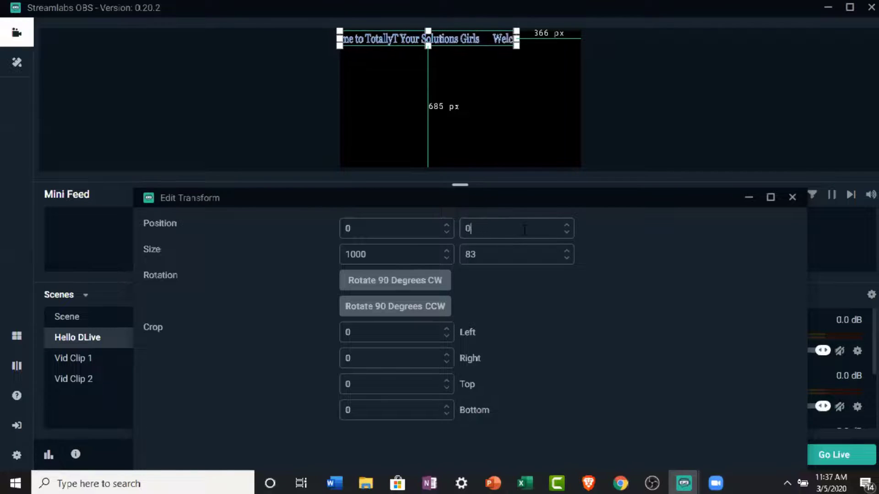
pyautogui.press('BackSpace')
pyautogui.write('0')
pyautogui.press('BackSpace')
pyautogui.write('68')
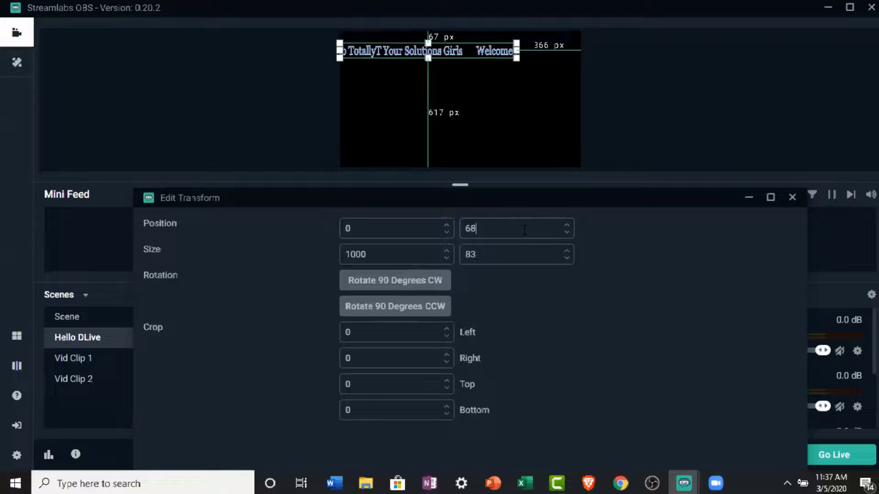
pyautogui.write('6')
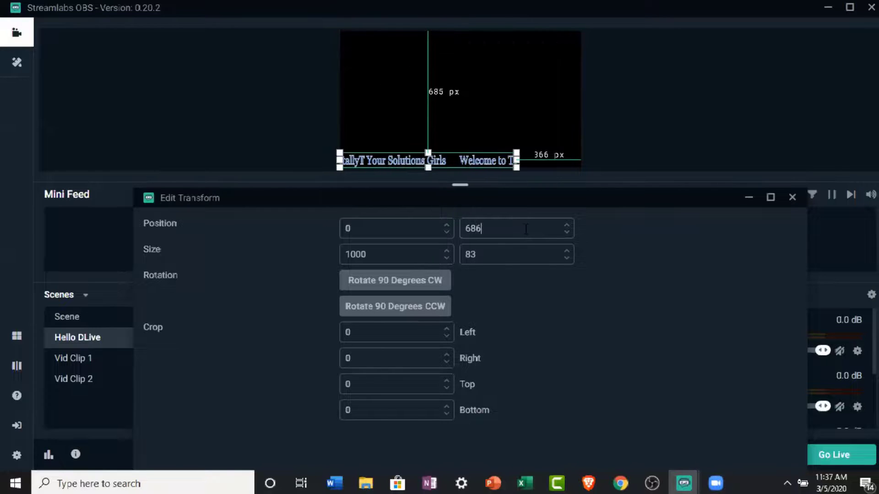
pyautogui.click(421, 230)
pyautogui.write('100')
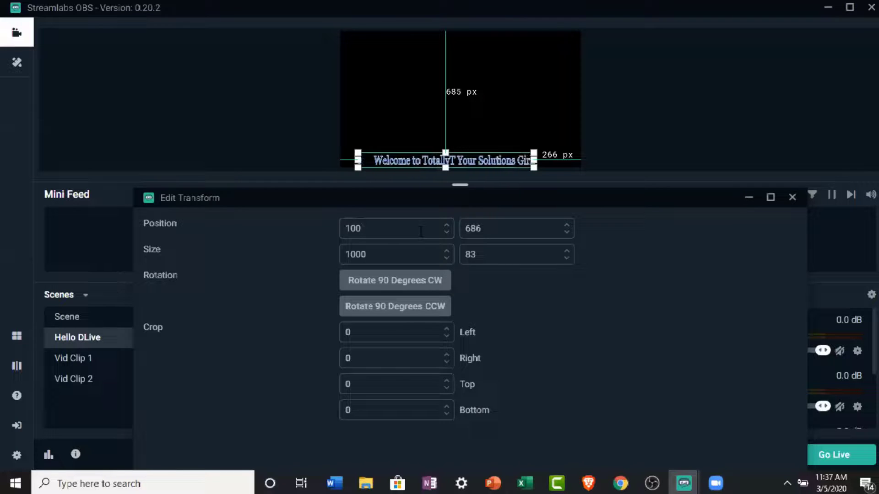
# Set the welcome text's horizontal position to 0 and stretch it to the right edge of the canvas
pyautogui.write('0')
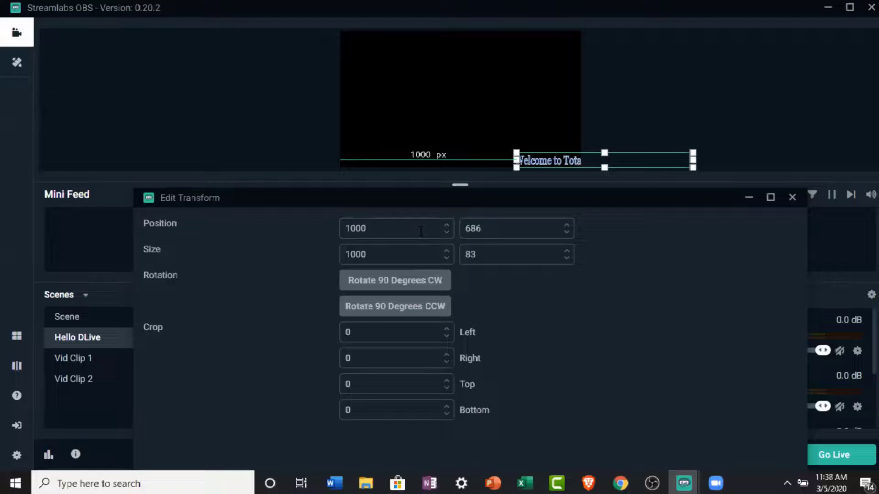
pyautogui.press('BackSpace')
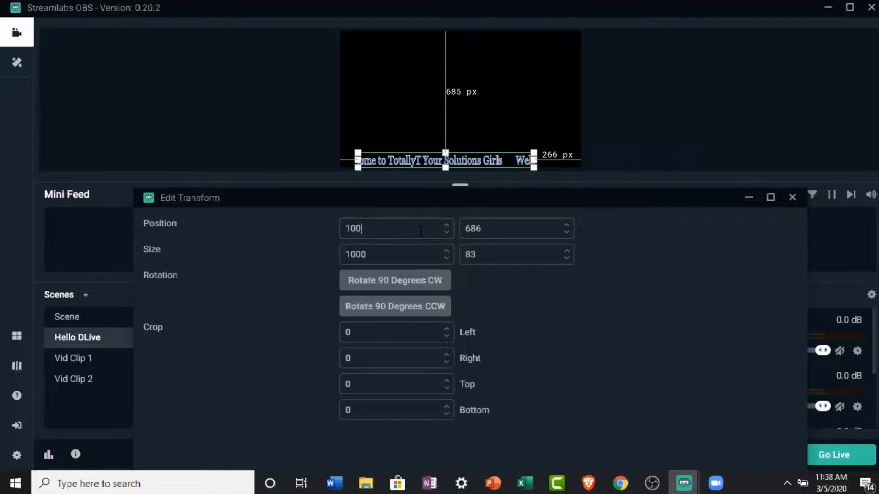
pyautogui.press('BackSpace')
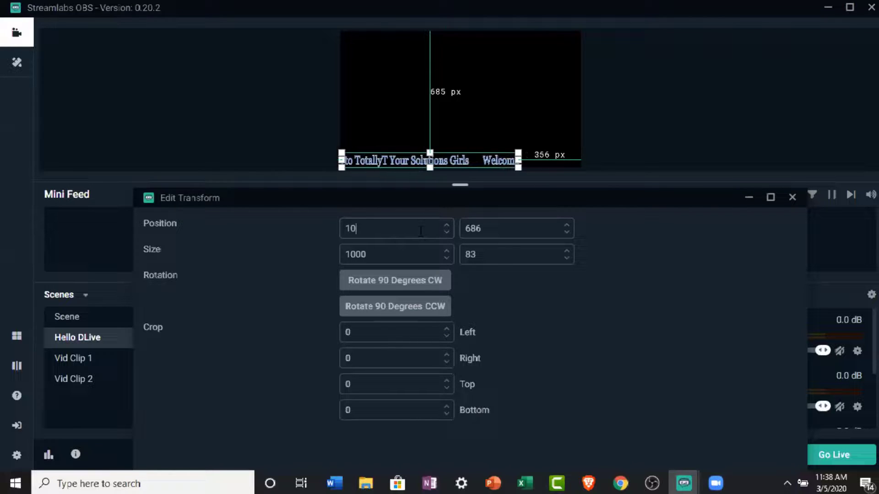
pyautogui.press('BackSpace')
pyautogui.press('BackSpace')
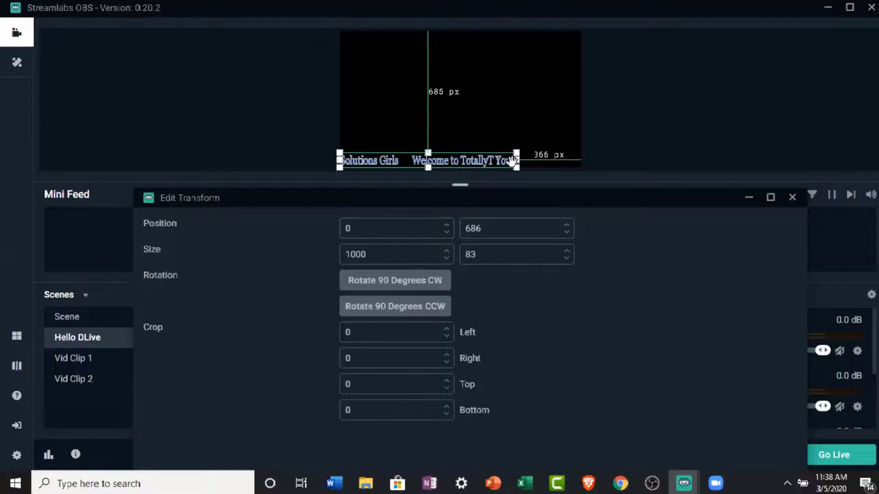
pyautogui.moveTo(516, 160); pyautogui.dragTo(580, 156)
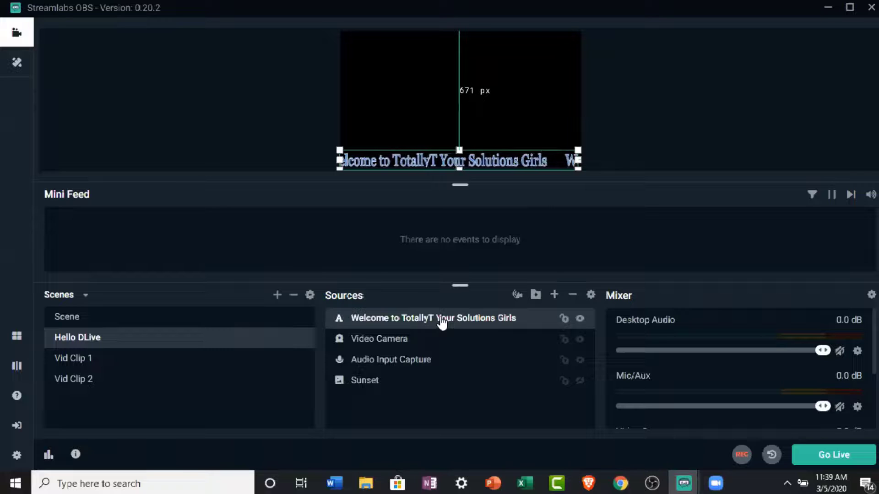
# Open the welcome text's properties and add an extra space between "TotallyT" and "Your"
pyautogui.doubleClick(440, 318)
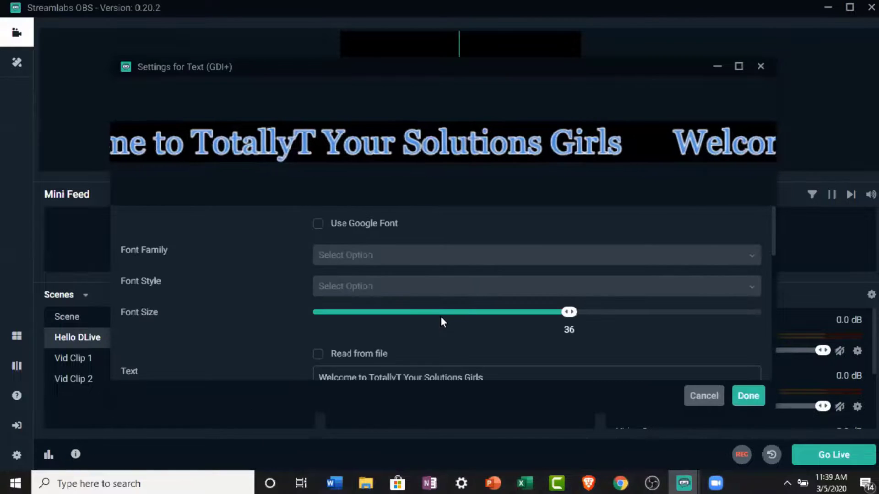
pyautogui.click(739, 67)
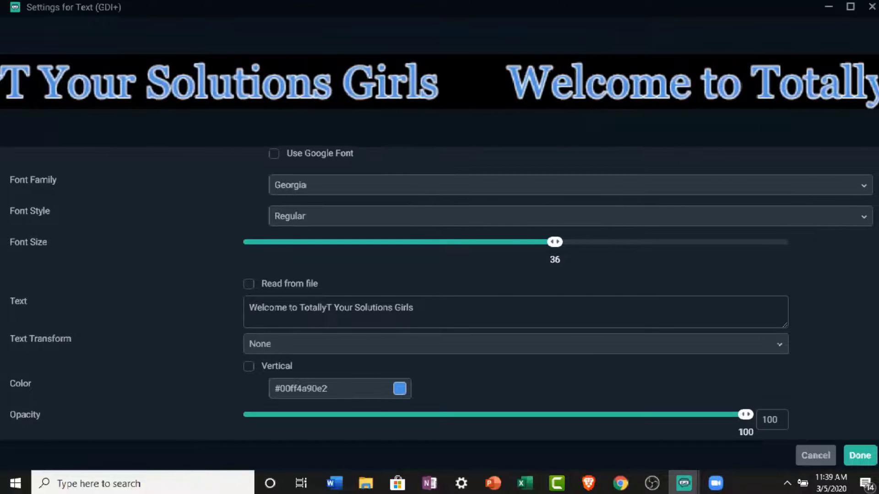
pyautogui.scroll(-3, 440, 293)
pyautogui.scroll(-2, 439, 293)
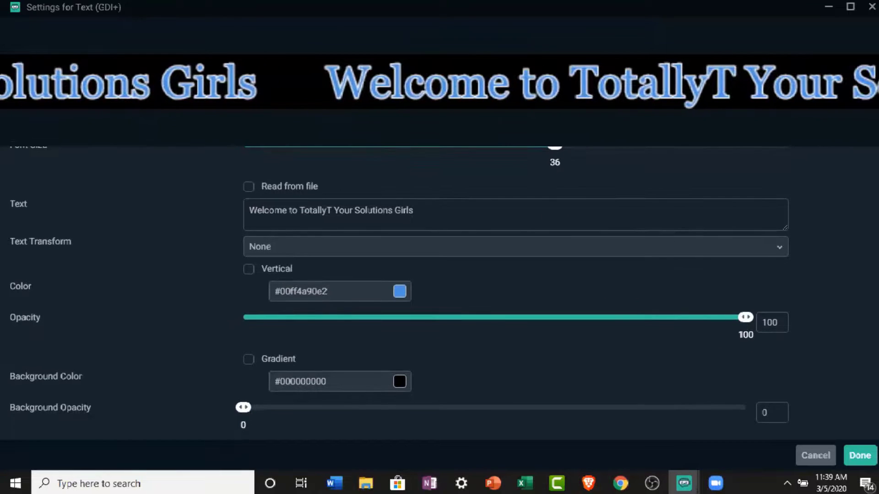
pyautogui.scroll(-1, 547, 253)
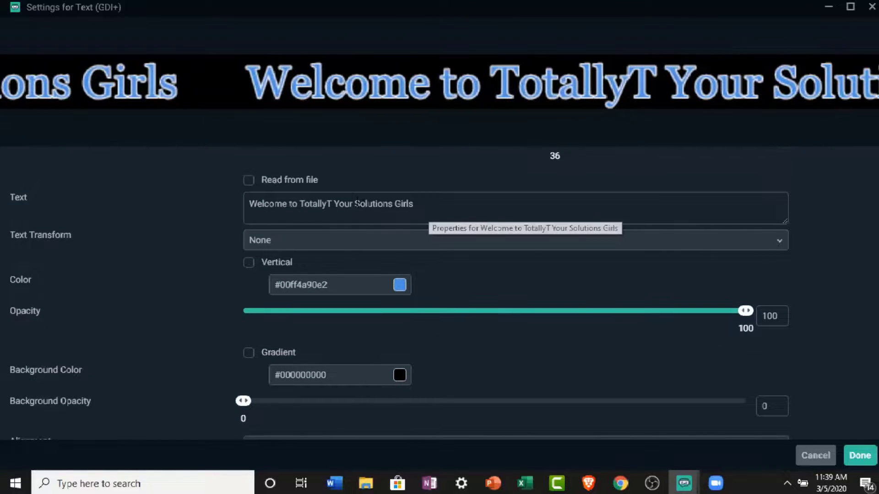
pyautogui.click(335, 204)
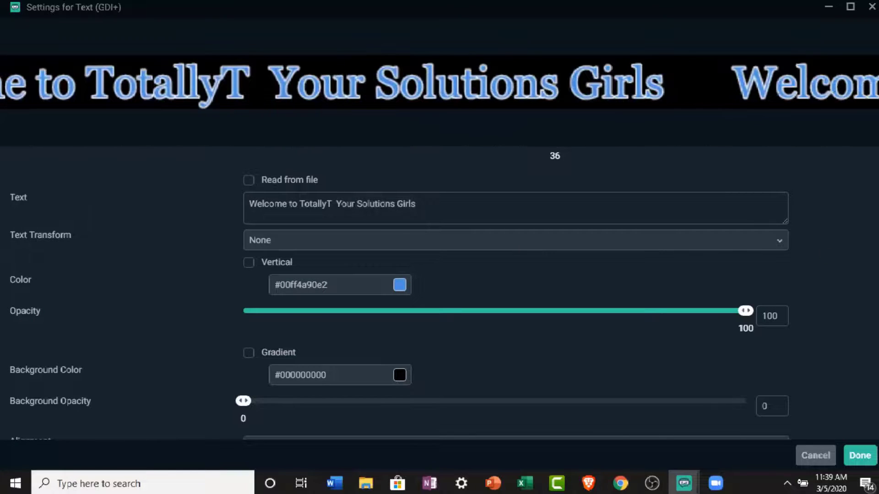
# Try a font size of 24 for the welcome text and return it to 36
pyautogui.scroll(2, 439, 293)
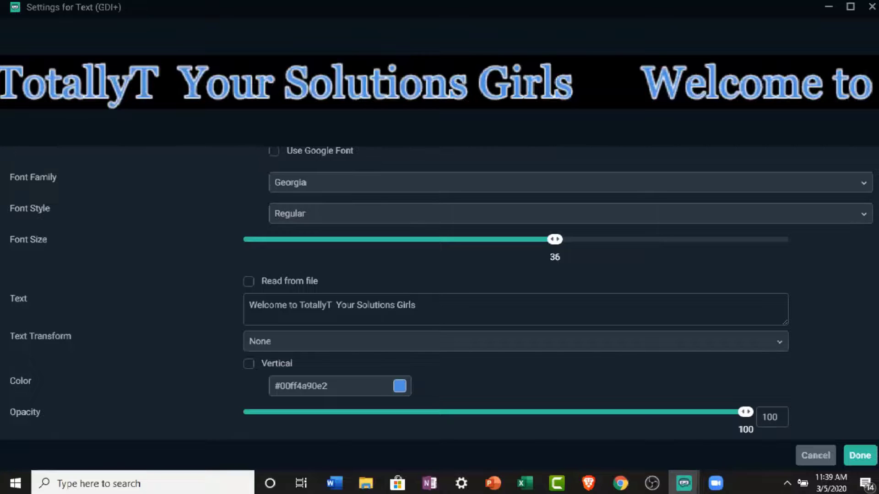
pyautogui.scroll(1, 600, 252)
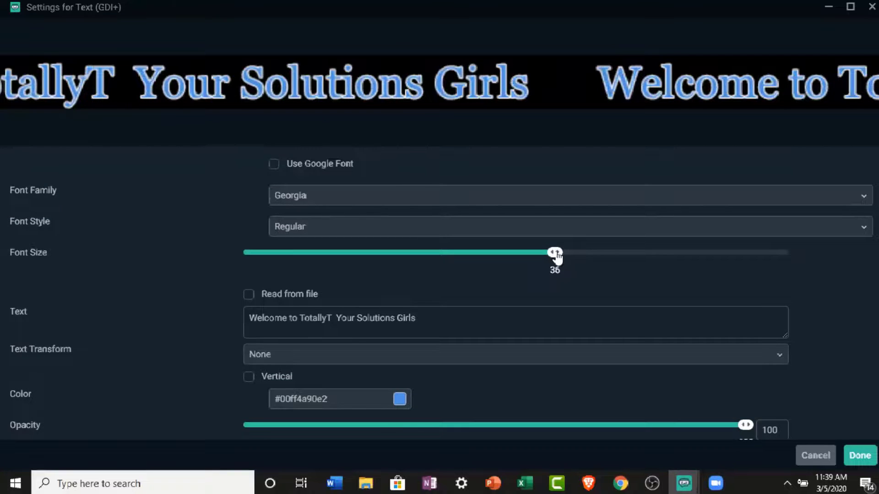
pyautogui.click(544, 253)
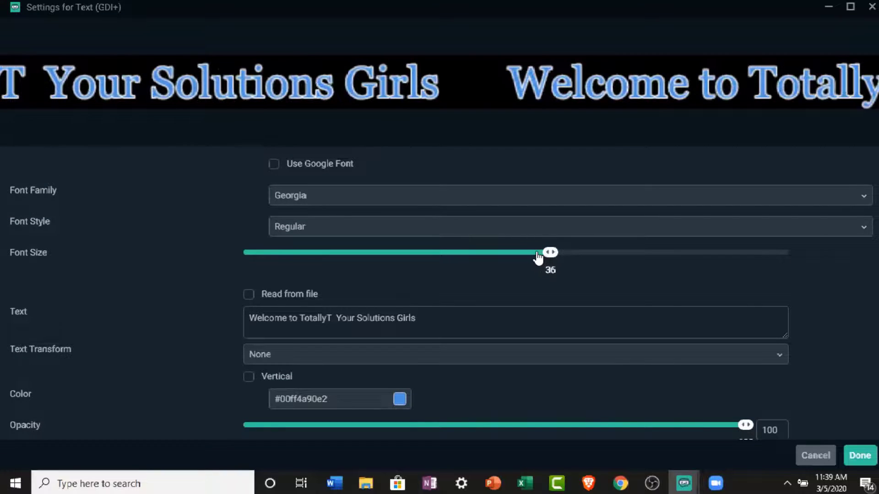
pyautogui.click(556, 255)
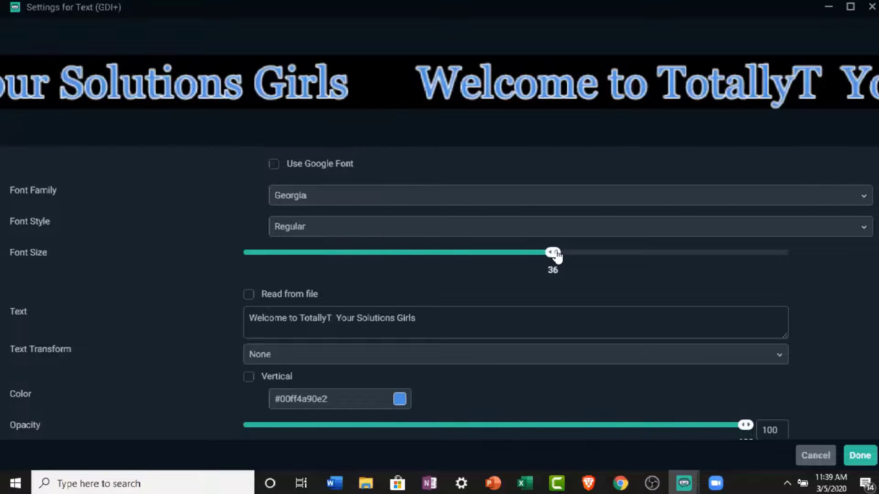
pyautogui.click(519, 255)
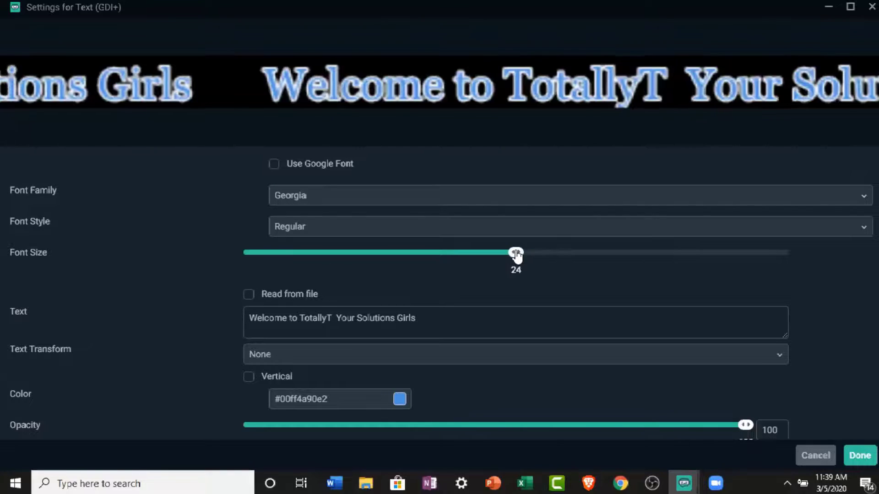
pyautogui.moveTo(517, 255); pyautogui.dragTo(534, 256)
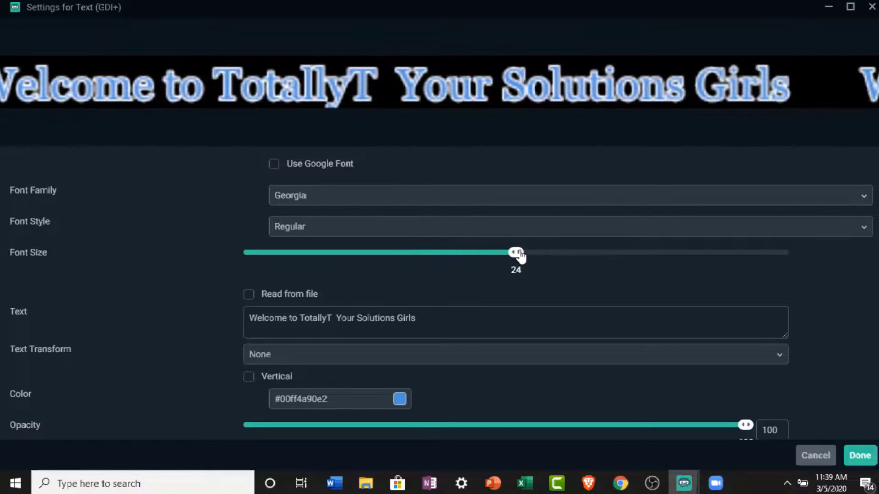
pyautogui.moveTo(519, 252); pyautogui.dragTo(532, 251)
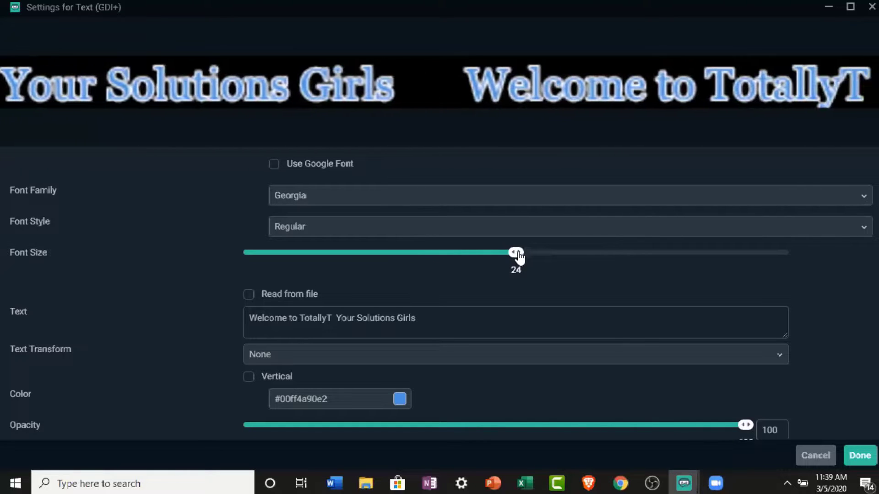
pyautogui.moveTo(526, 257); pyautogui.dragTo(545, 257)
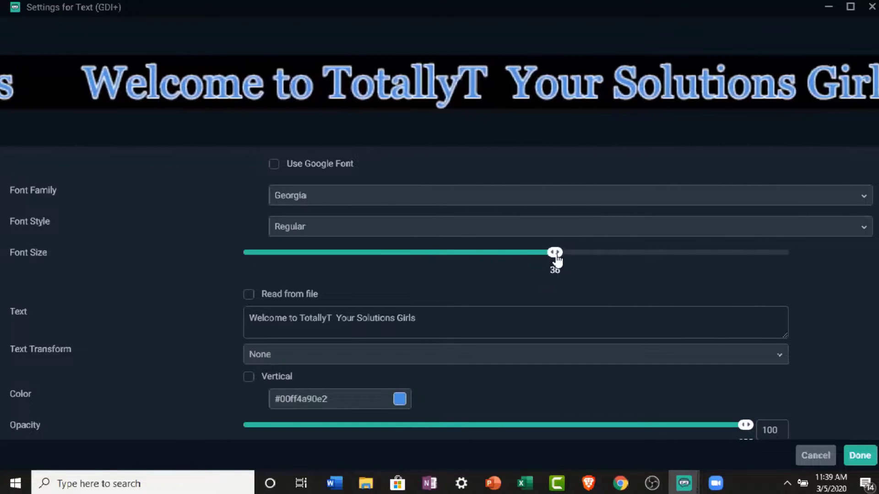
pyautogui.moveTo(556, 260)
pyautogui.mouseDown()
pyautogui.moveTo(517, 253)
pyautogui.moveTo(556, 256)
pyautogui.mouseUp()
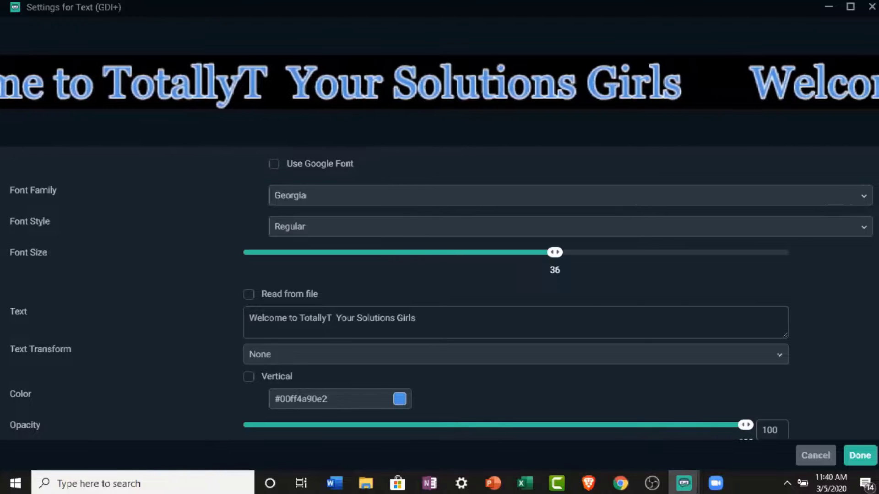
# Review the welcome text's color, background, alignment and outline settings and apply the text changes
pyautogui.scroll(-3, 439, 293)
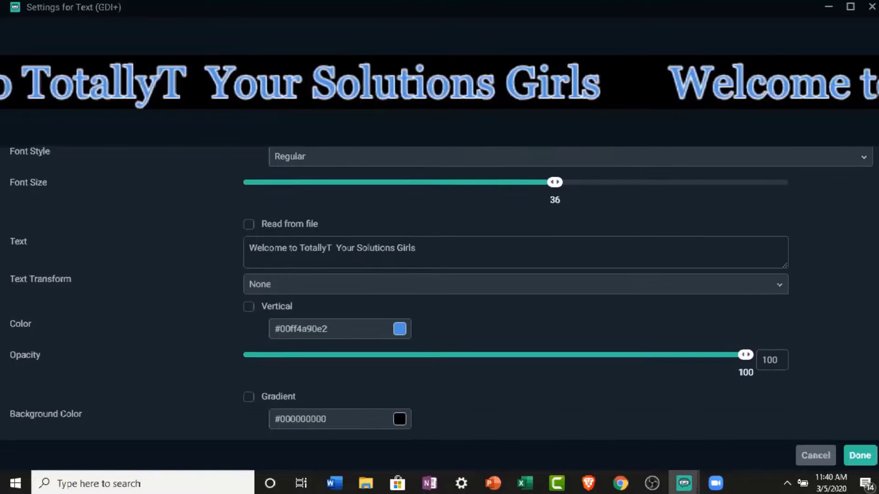
pyautogui.scroll(-3, 398, 293)
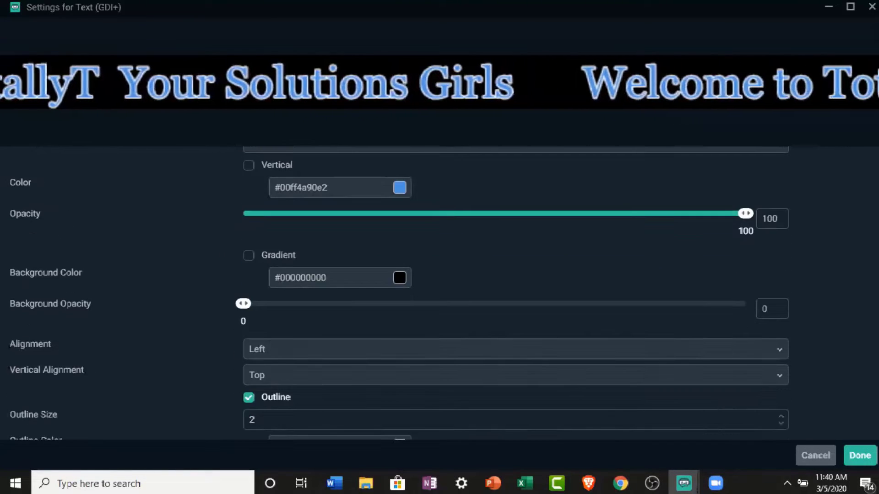
pyautogui.scroll(-1, 399, 292)
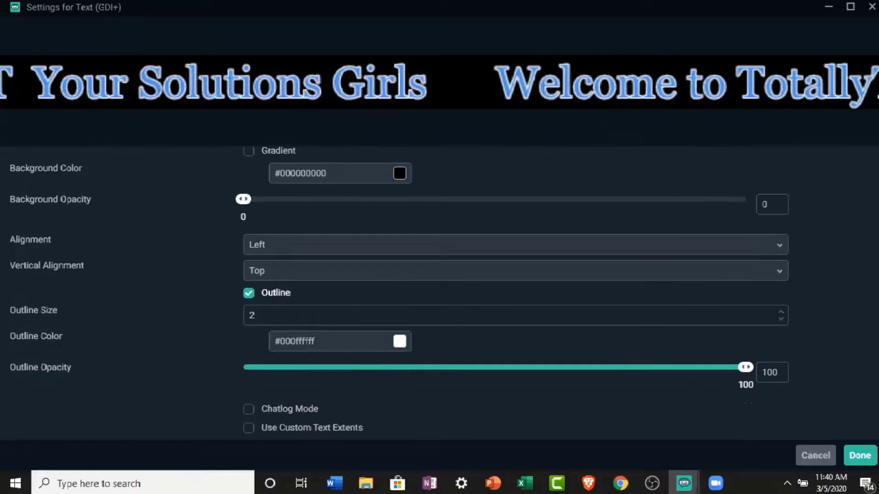
pyautogui.scroll(6, 439, 293)
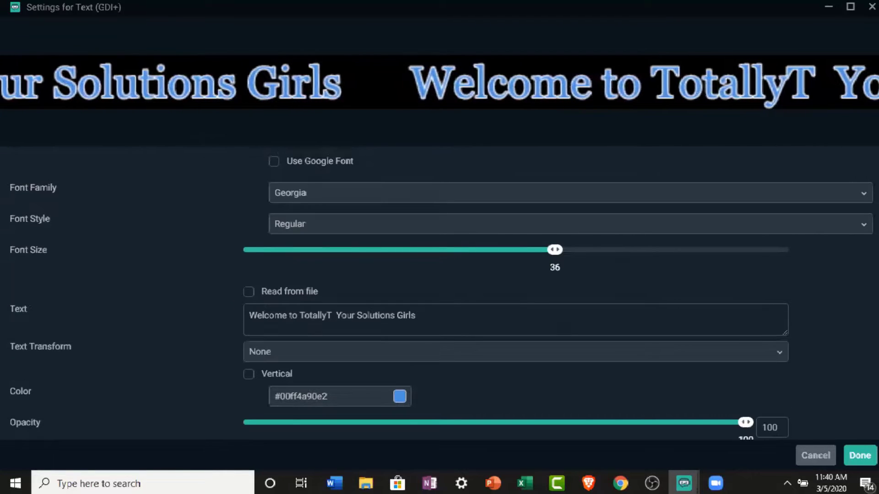
pyautogui.click(857, 456)
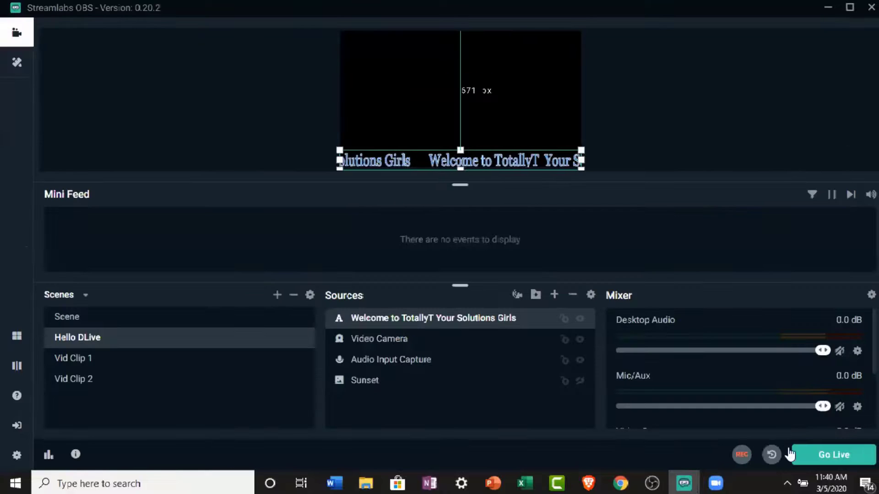
# Inspect the Scroll filter's speed and limit settings on the welcome text source and close its filters
pyautogui.rightClick(486, 322)
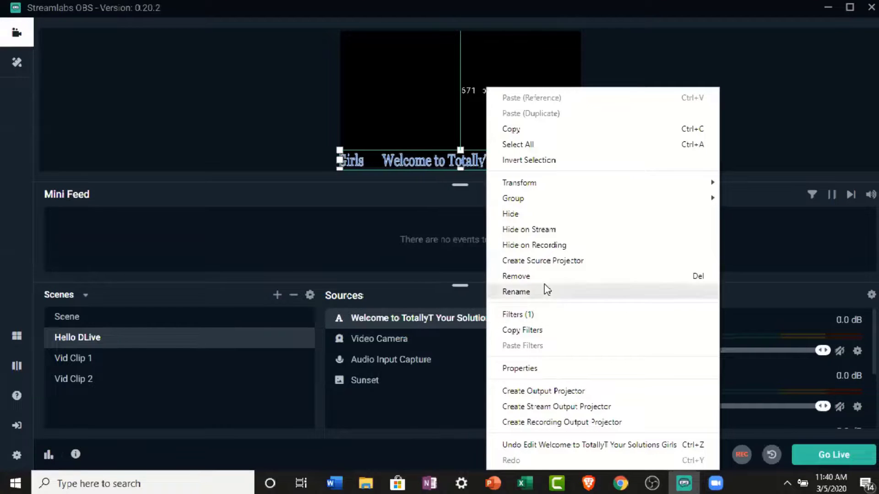
pyautogui.moveTo(561, 193)
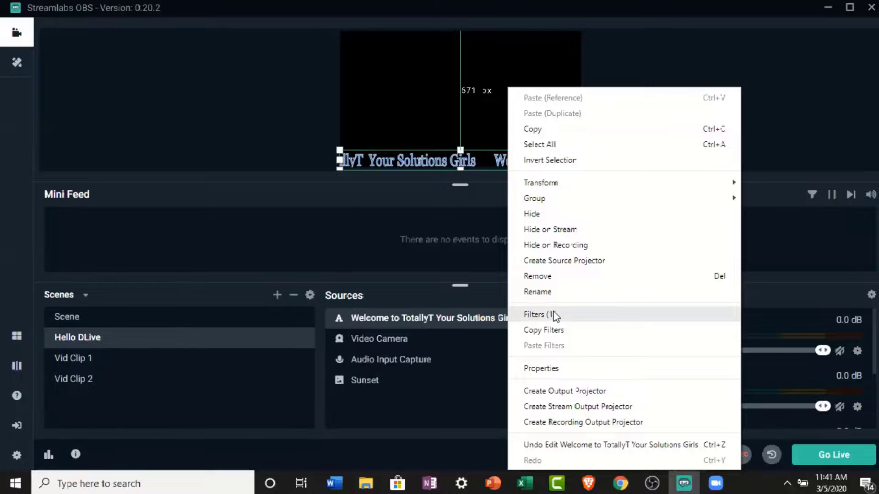
pyautogui.click(553, 314)
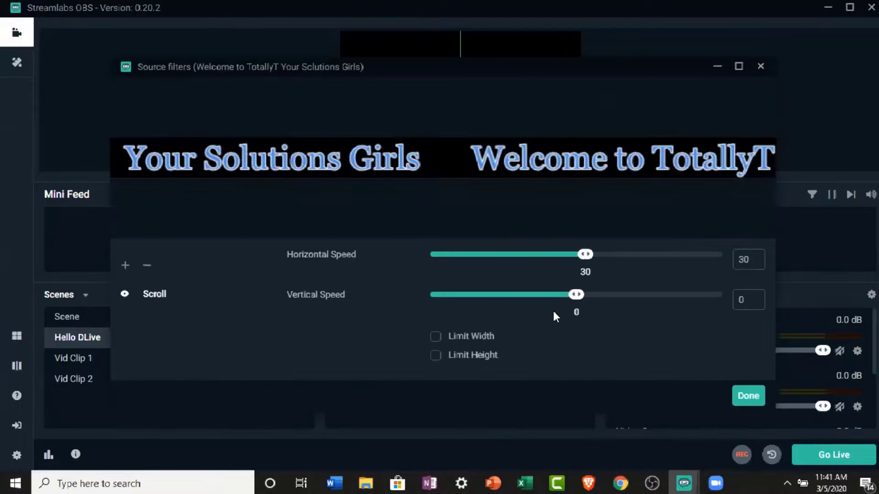
pyautogui.click(738, 66)
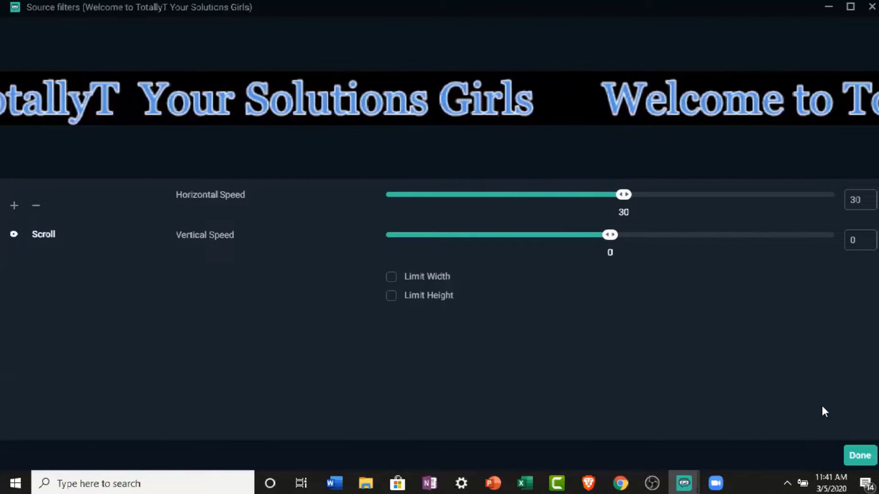
pyautogui.click(857, 456)
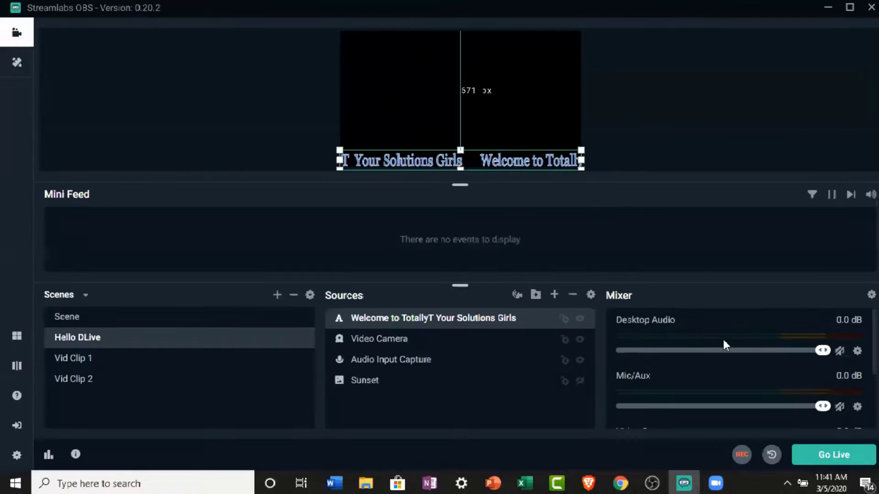